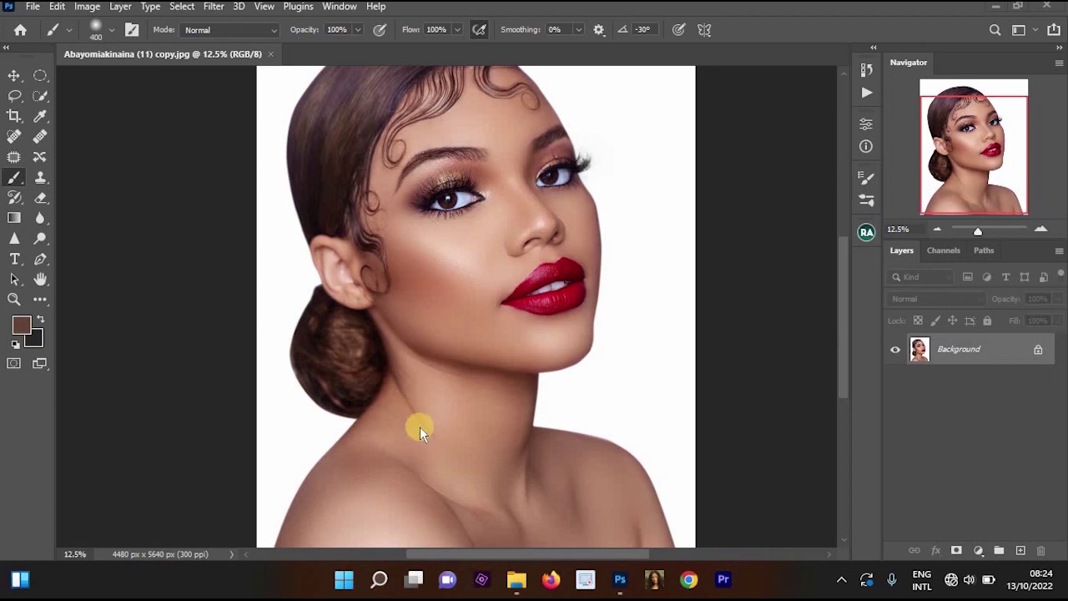
- Duplicate the Background layer, keeping the default name Background copy
click(517, 244)
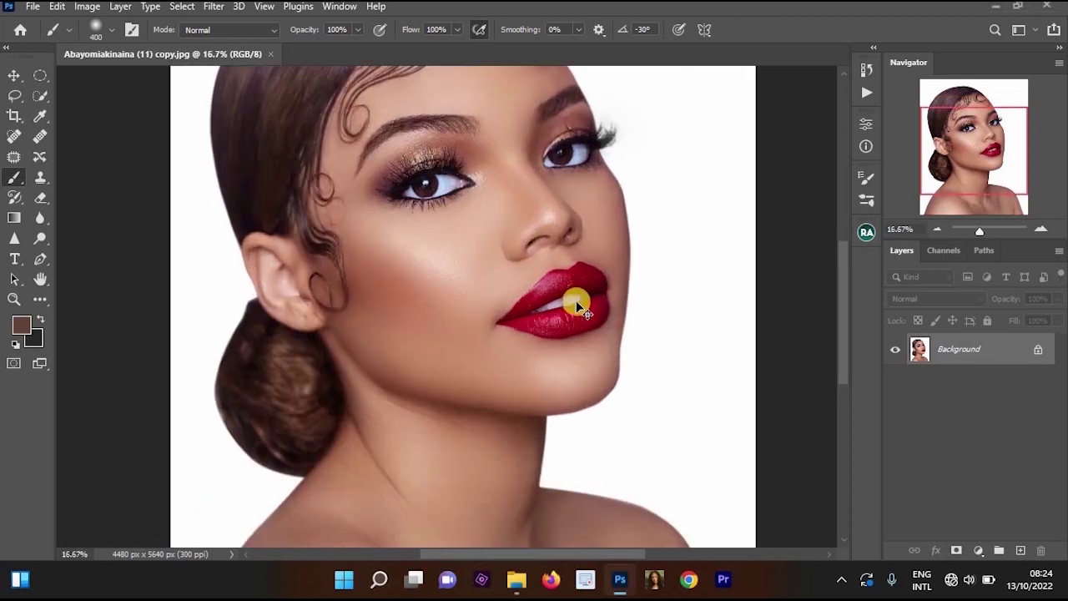
right_click(970, 350)
click(968, 165)
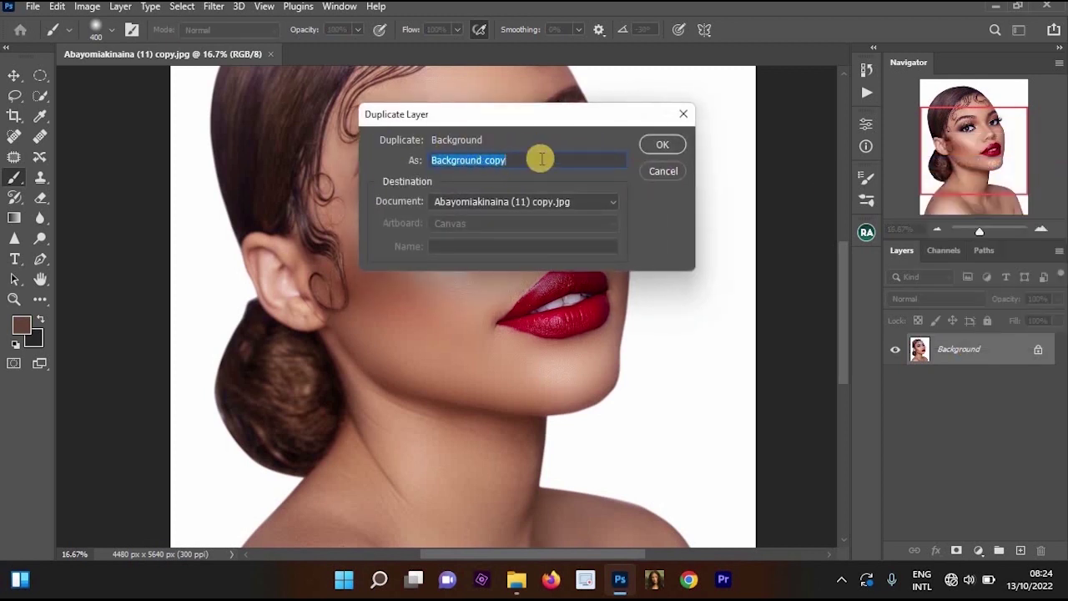
click(663, 146)
- Examine the skin tone and texture across the portrait's face, neck and shoulders at different magnifications
scroll(592, 305, up, 1)
scroll(584, 220, down, 3)
scroll(586, 242, down, 1)
scroll(588, 263, up, 3)
scroll(584, 269, up, 1)
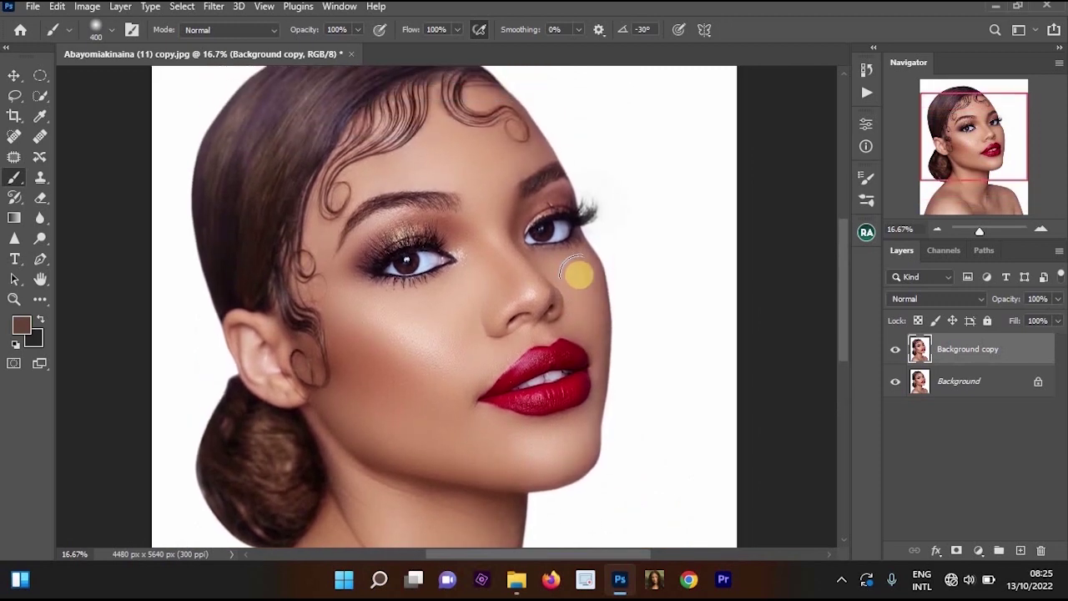
scroll(581, 286, up, 1)
scroll(582, 286, down, 2)
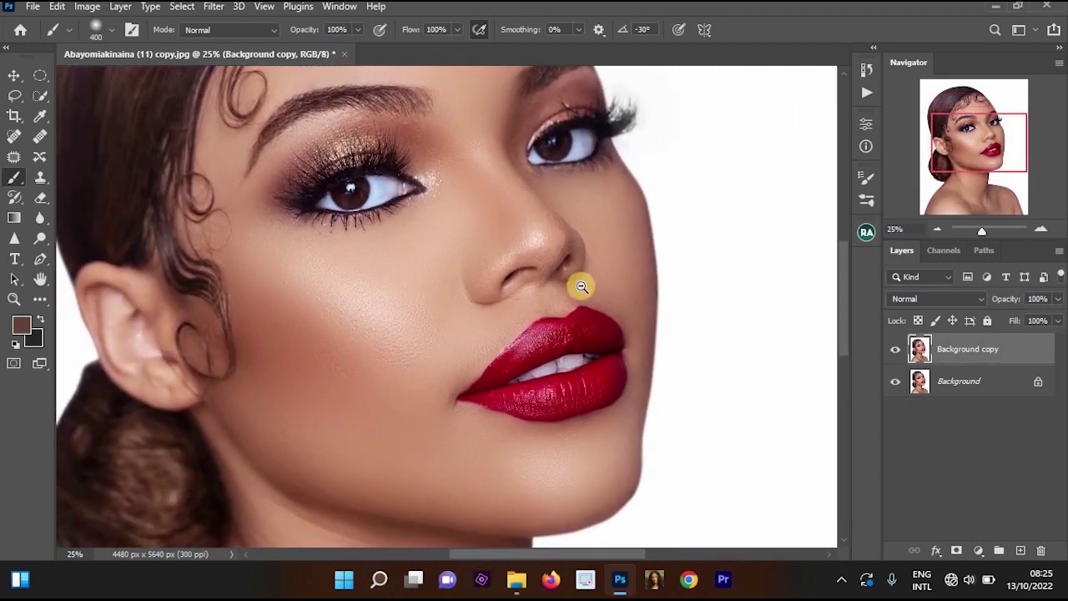
scroll(583, 350, down, 1)
scroll(582, 356, down, 2)
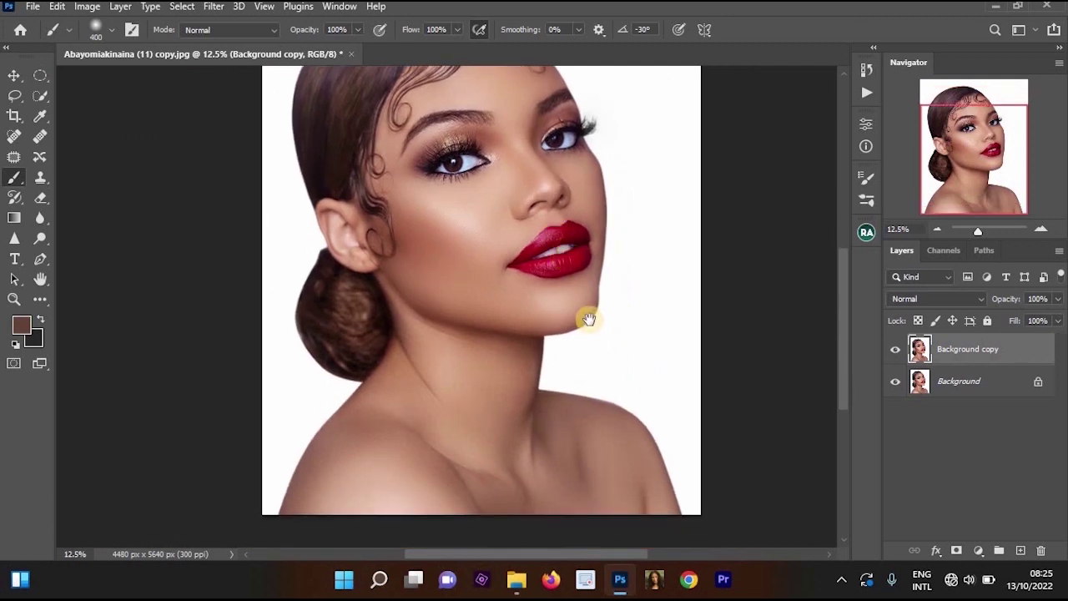
scroll(584, 308, up, 1)
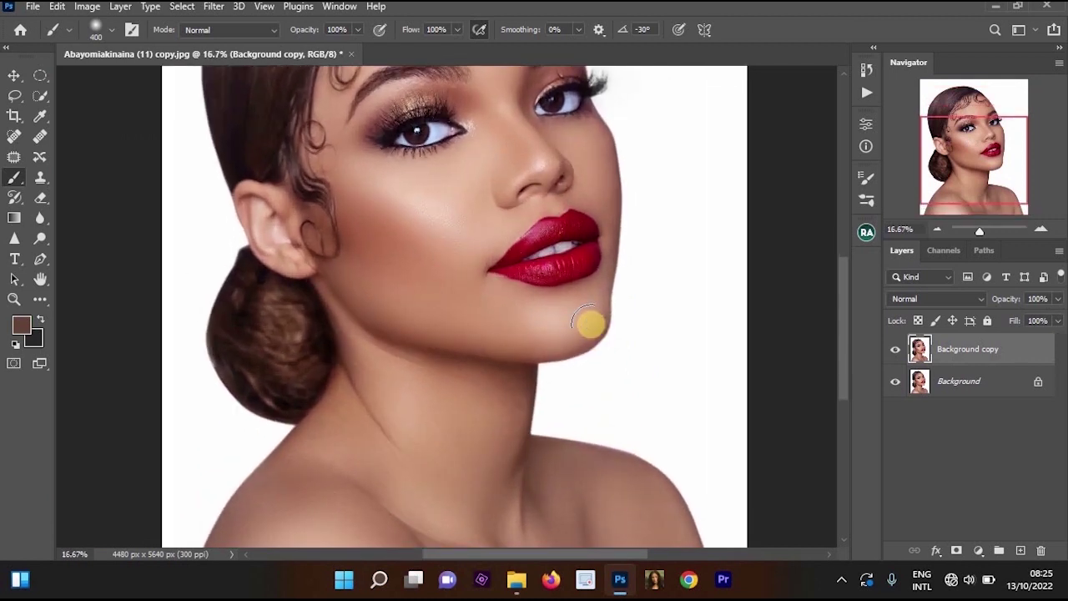
drag(575, 283, 598, 381)
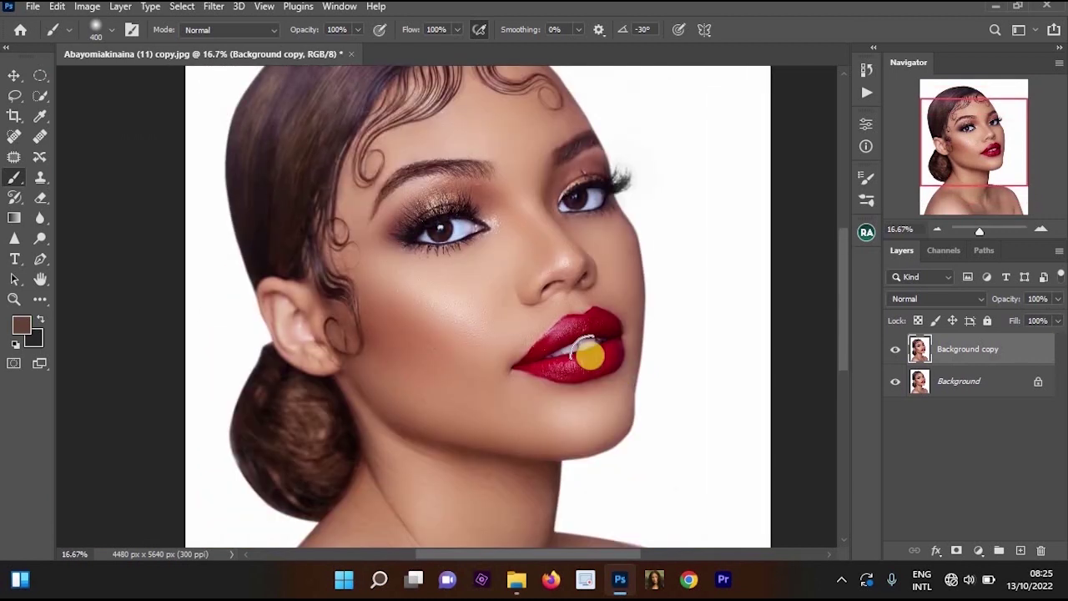
scroll(575, 212, up, 2)
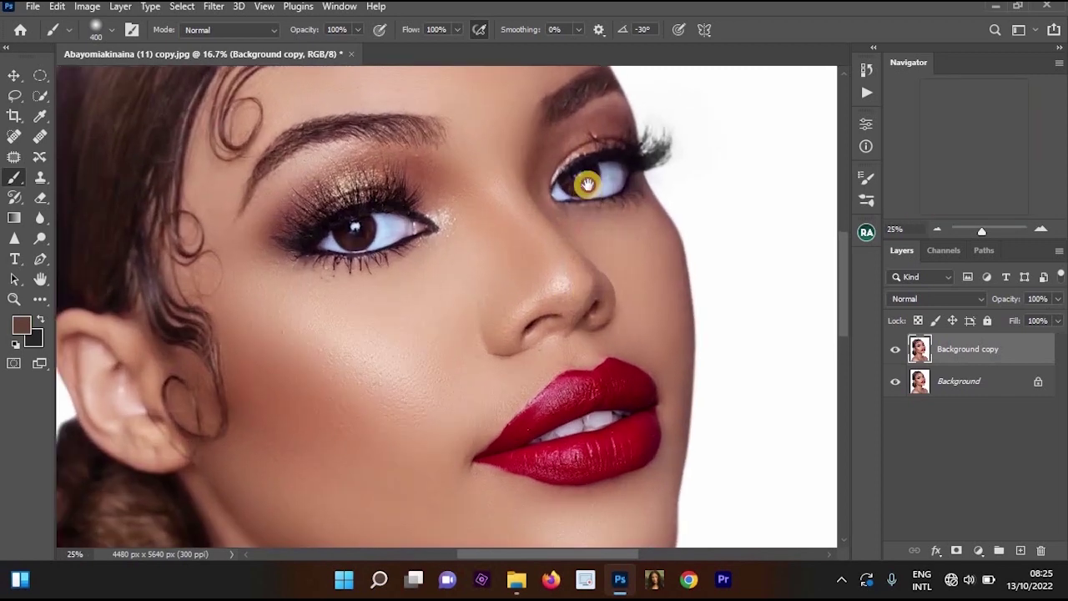
scroll(592, 208, down, 1)
scroll(693, 234, down, 1)
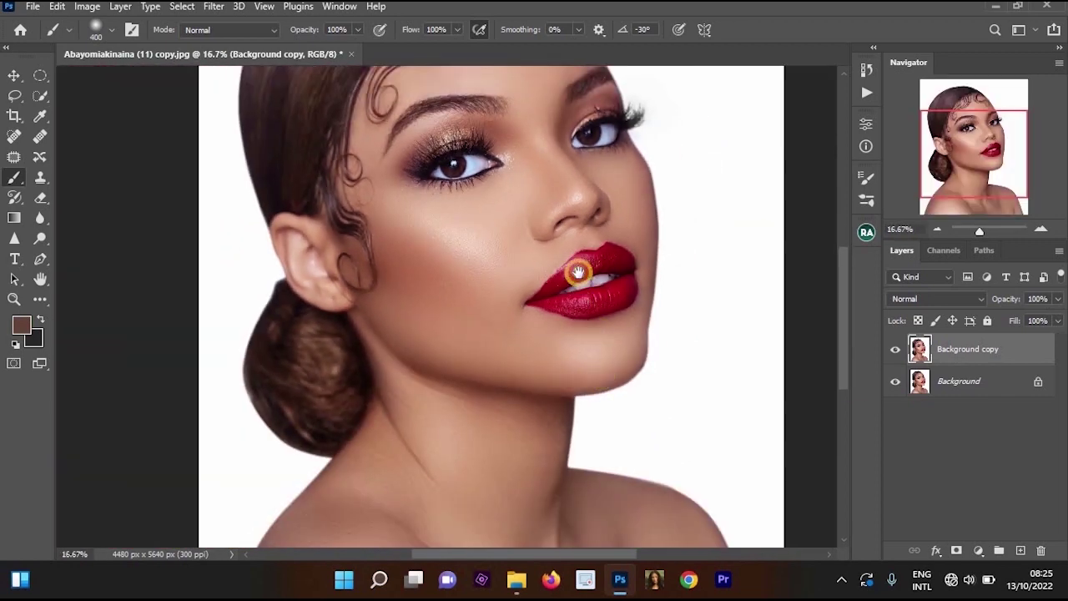
scroll(488, 325, down, 3)
scroll(551, 258, up, 1)
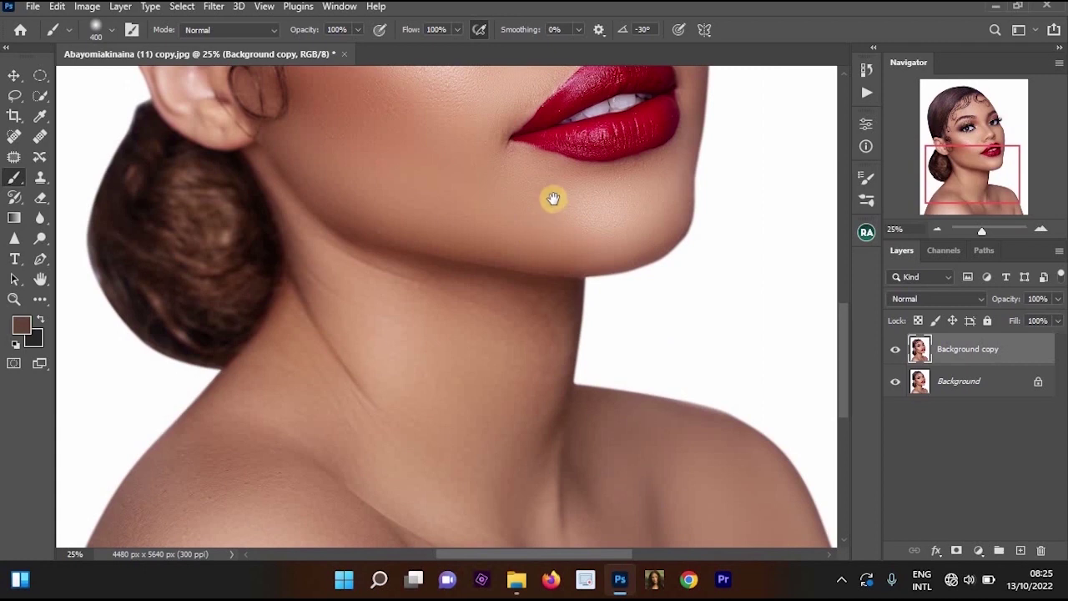
scroll(609, 242, up, 5)
scroll(708, 387, up, 1)
scroll(709, 387, down, 2)
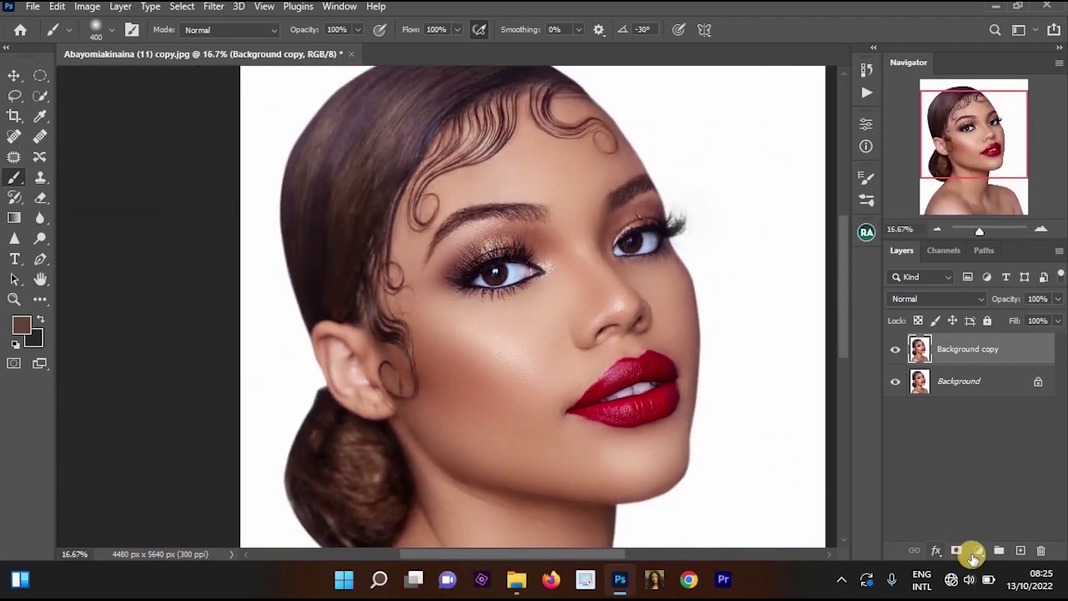
- Add a Vibrance adjustment layer above the portrait copy with vibrance at +28 and saturation at +2
click(972, 552)
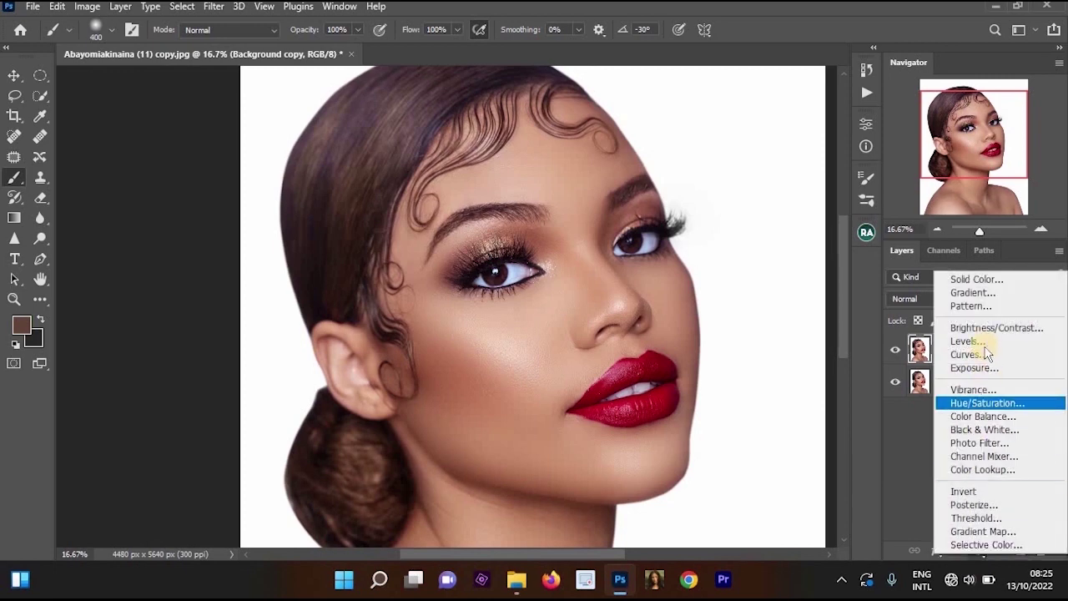
click(969, 390)
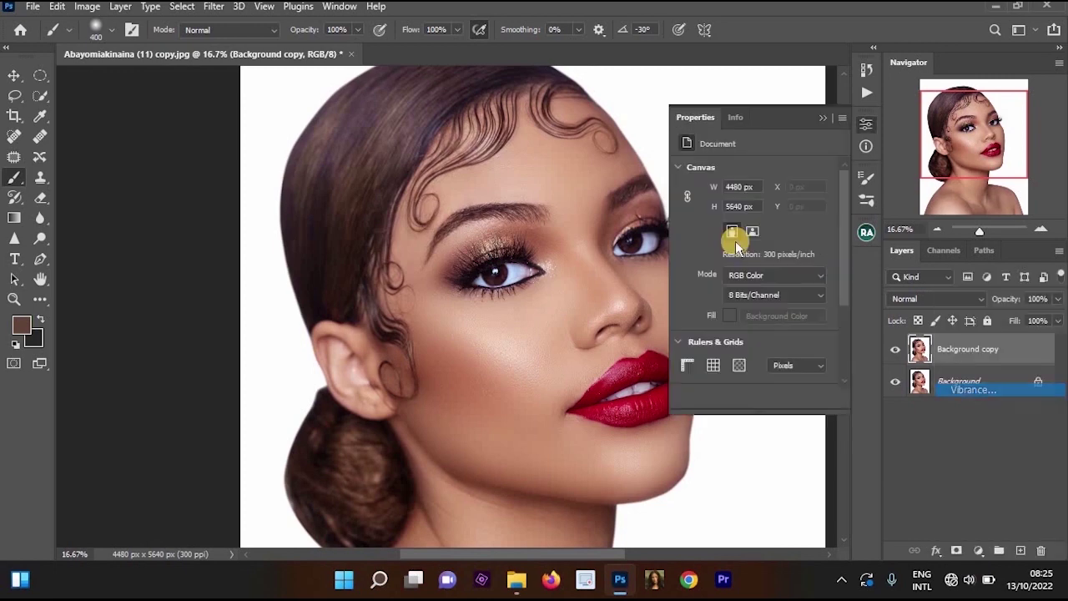
ctrl+click(536, 308)
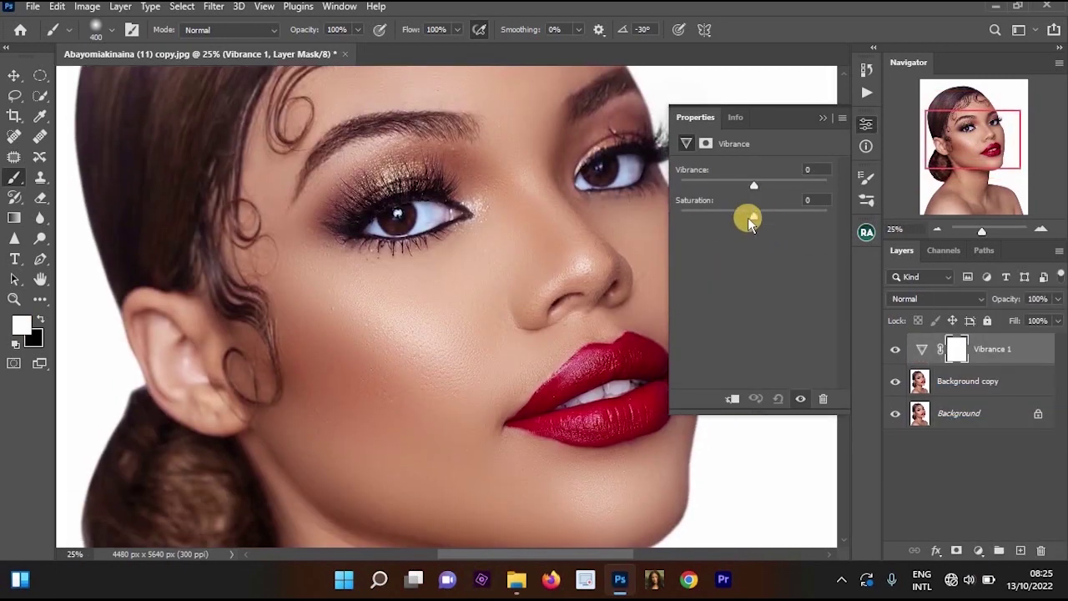
drag(756, 182, 790, 198)
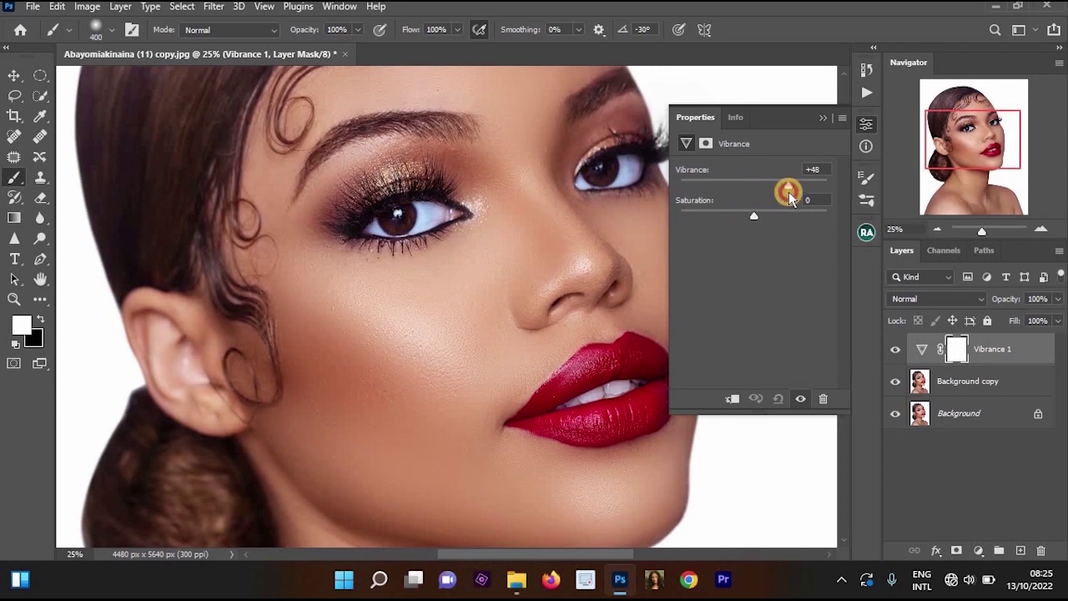
scroll(586, 214, down, 1)
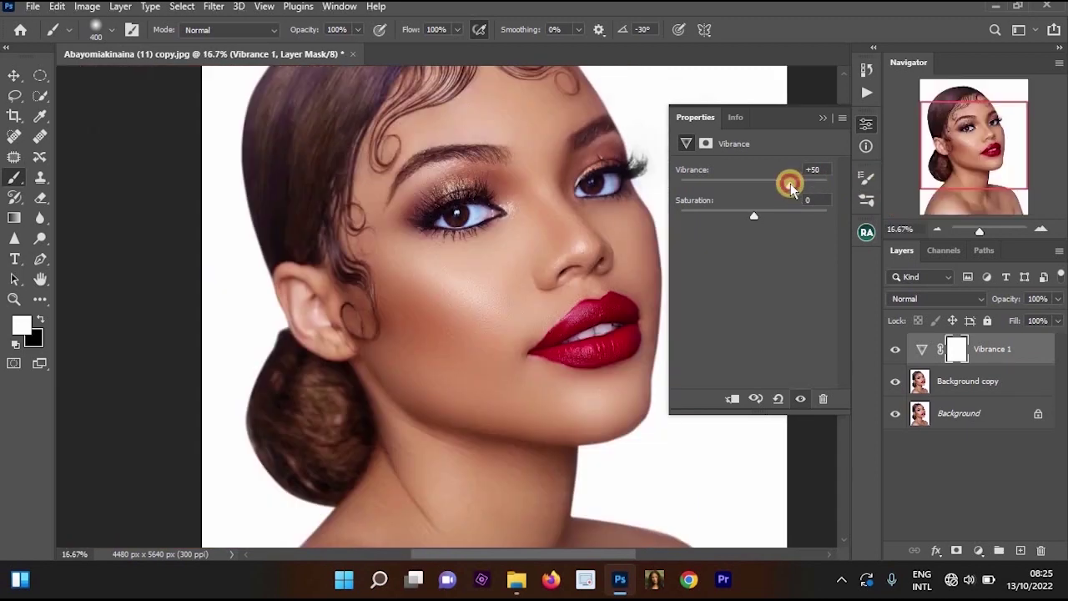
scroll(574, 230, down, 1)
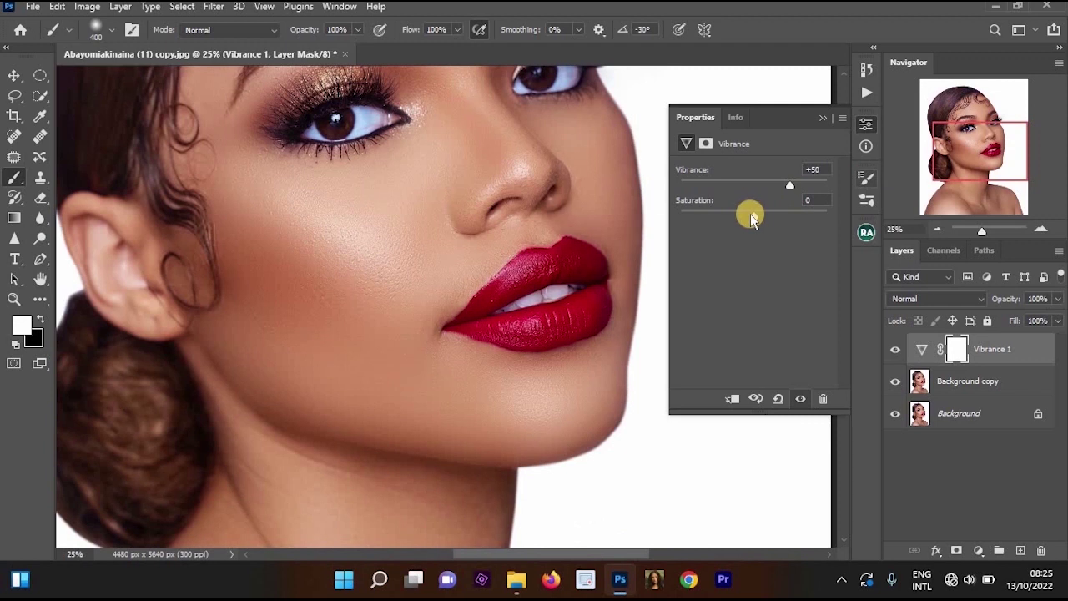
drag(750, 215, 774, 184)
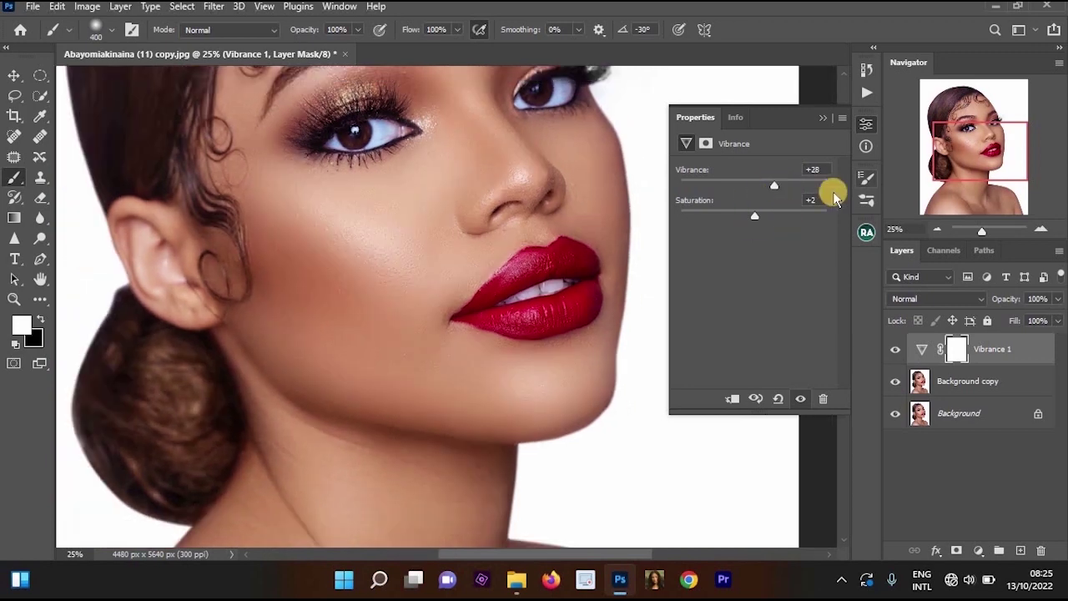
key(ctrl+minus)
key(ctrl+minus)
click(823, 117)
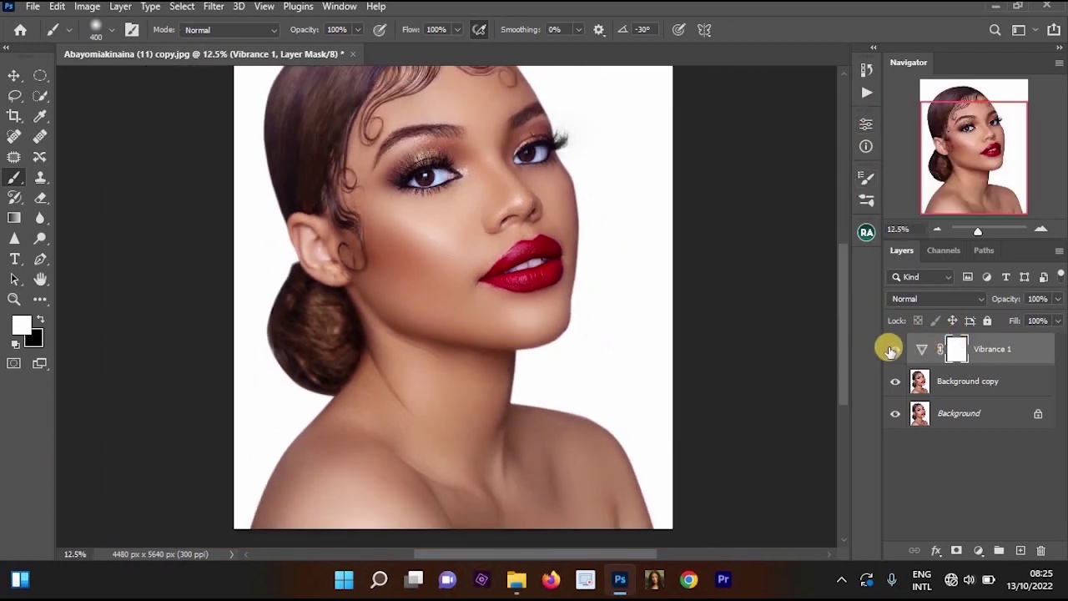
- Add a Solid Color fill layer above the Vibrance layer and set its colour to hex ffd0b9
scroll(588, 271, up, 1)
scroll(587, 272, up, 1)
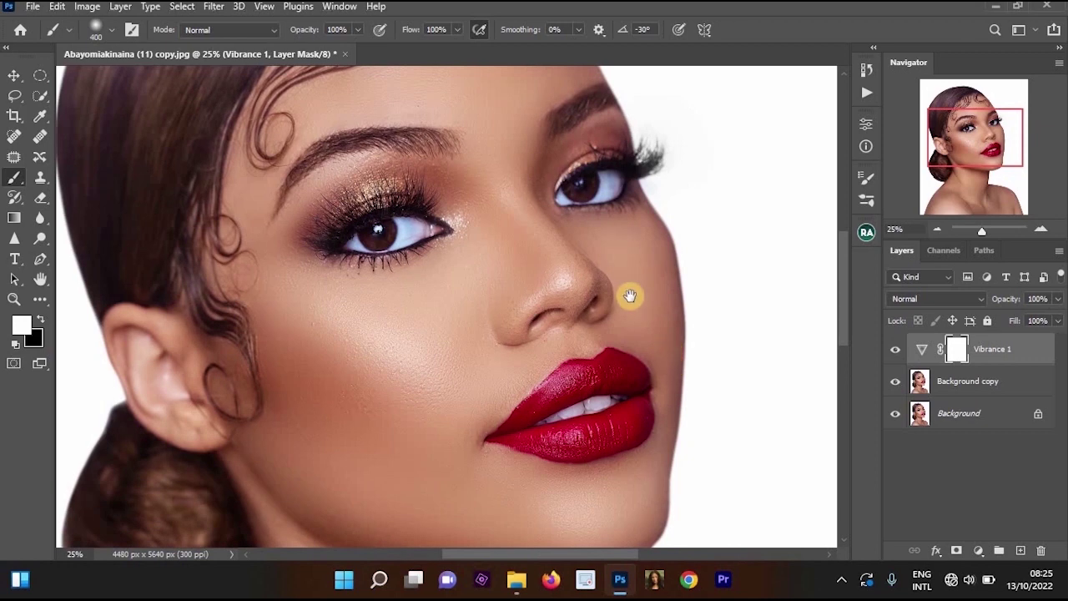
scroll(624, 256, up, 1)
drag(624, 291, 612, 212)
scroll(682, 244, down, 2)
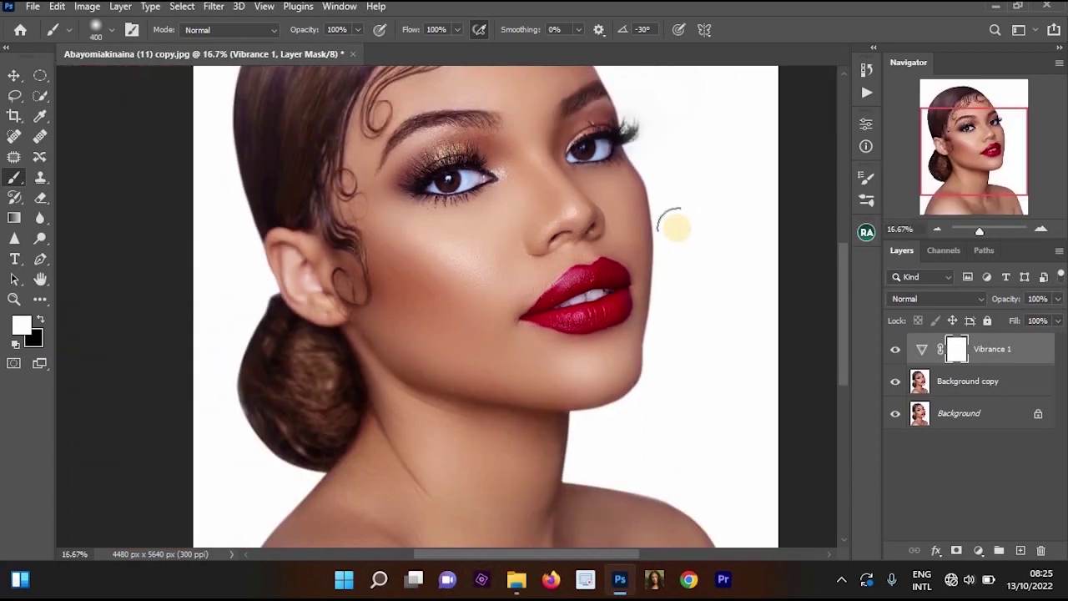
click(979, 552)
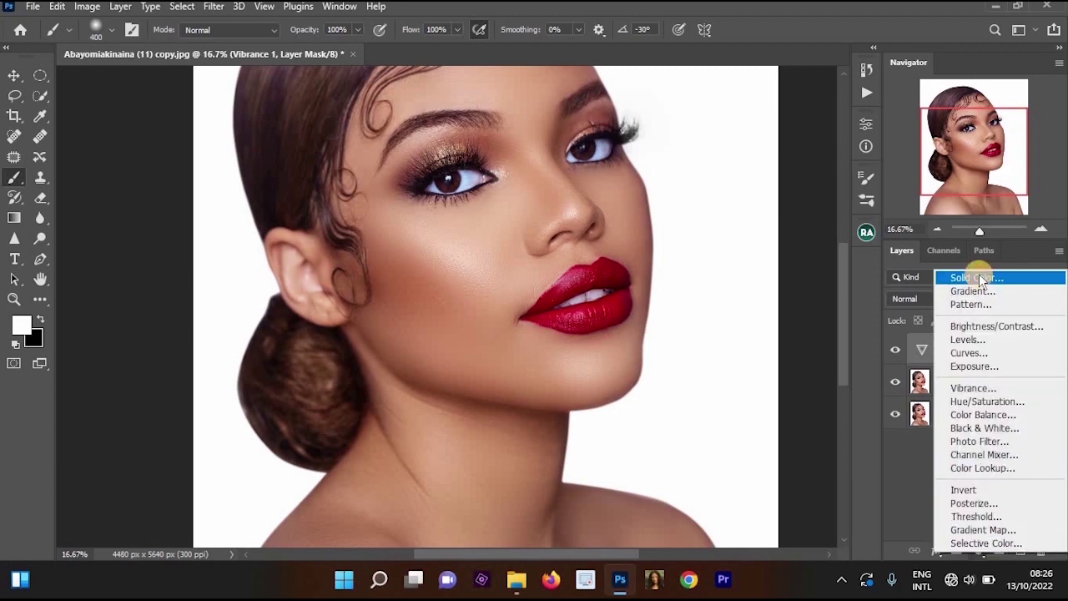
click(976, 278)
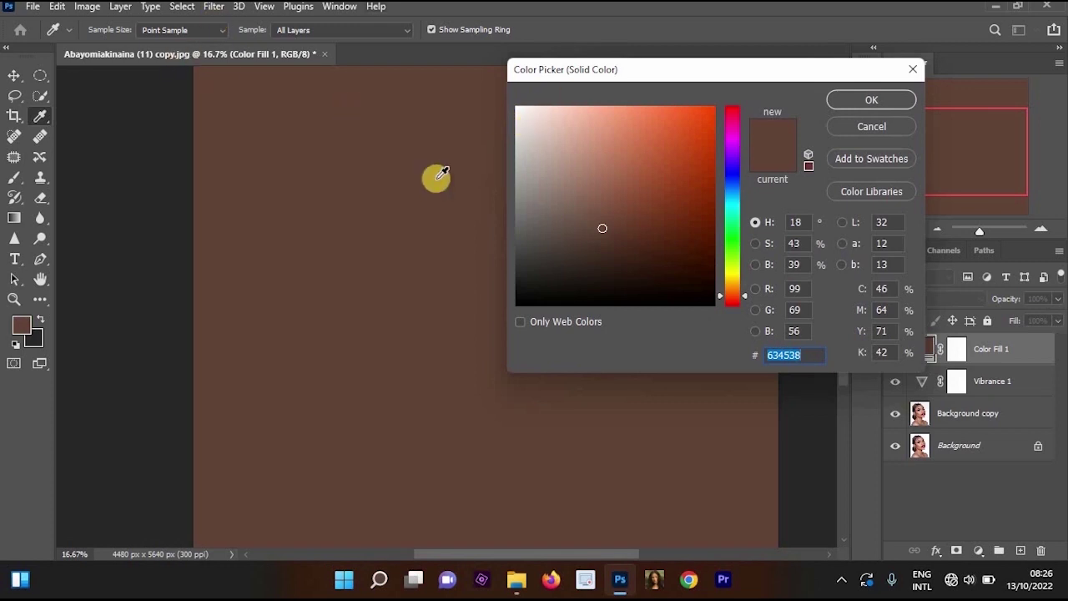
click(156, 187)
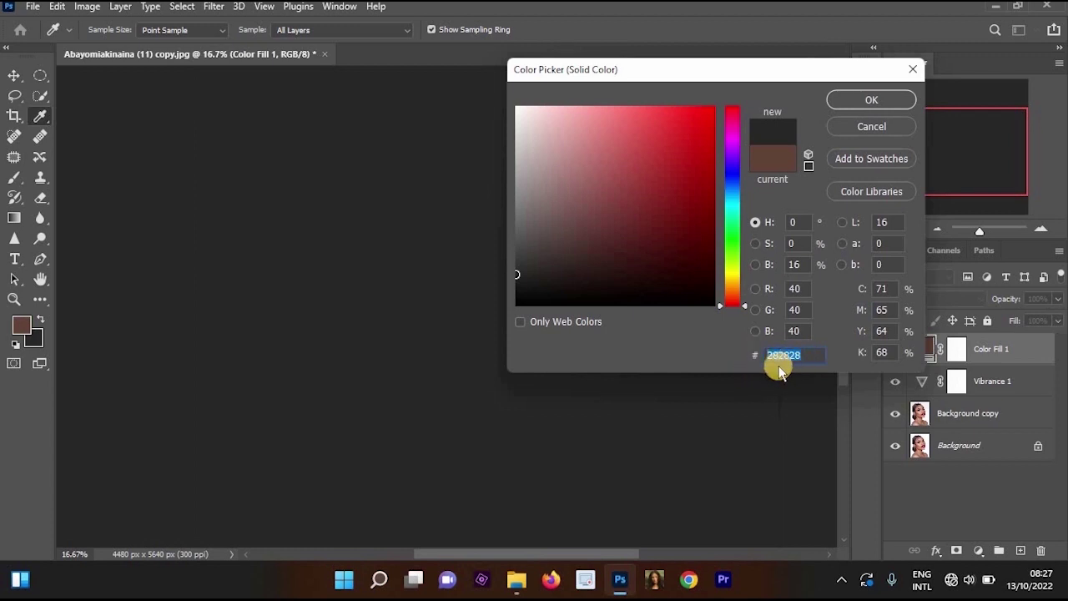
text(ff)
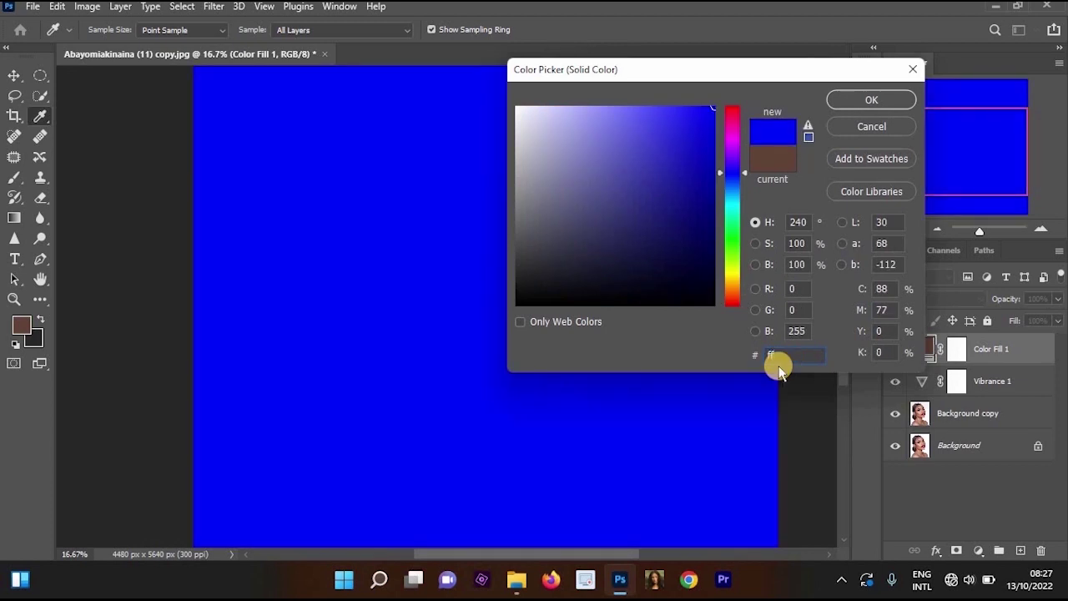
text(d)
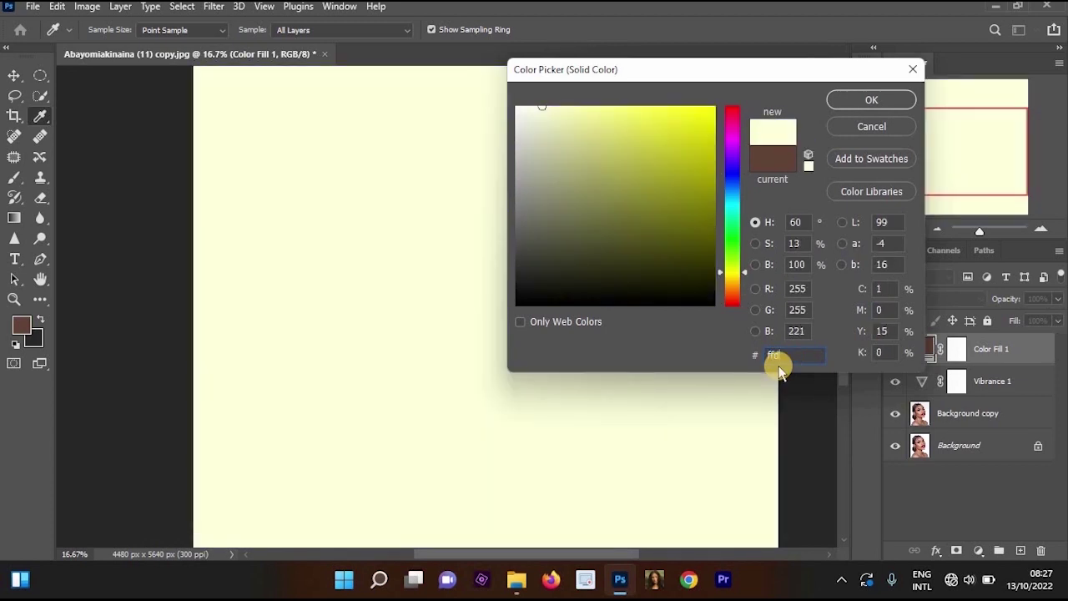
text(0)
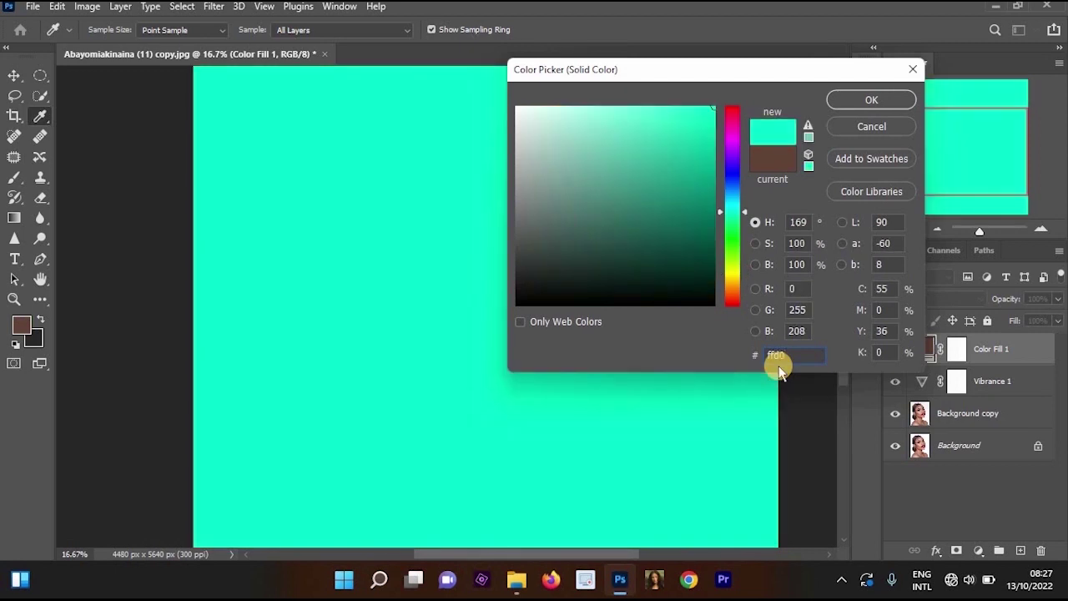
text(b)
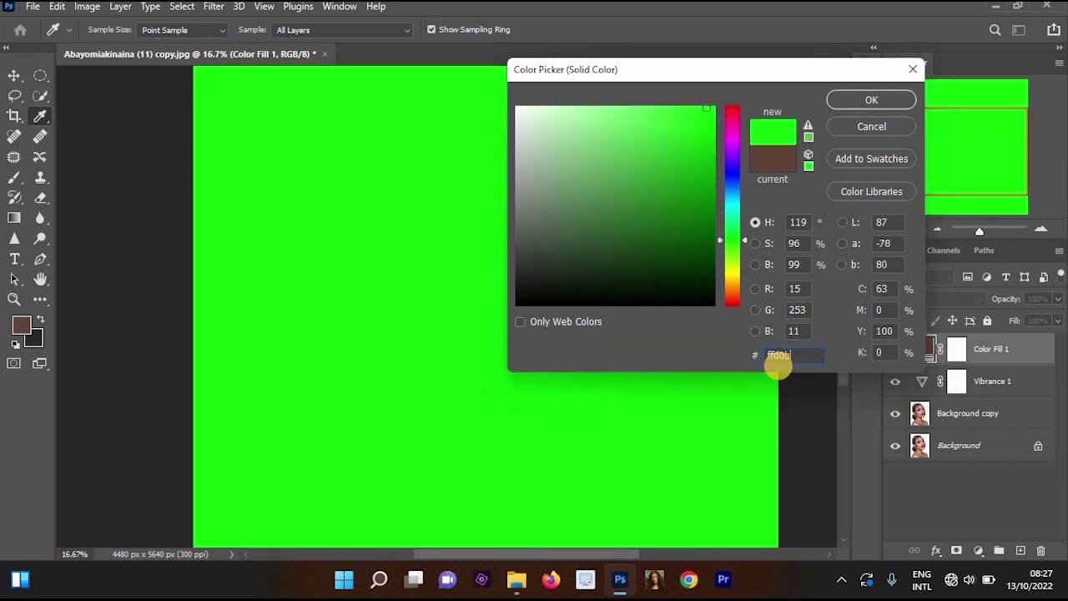
text(9)
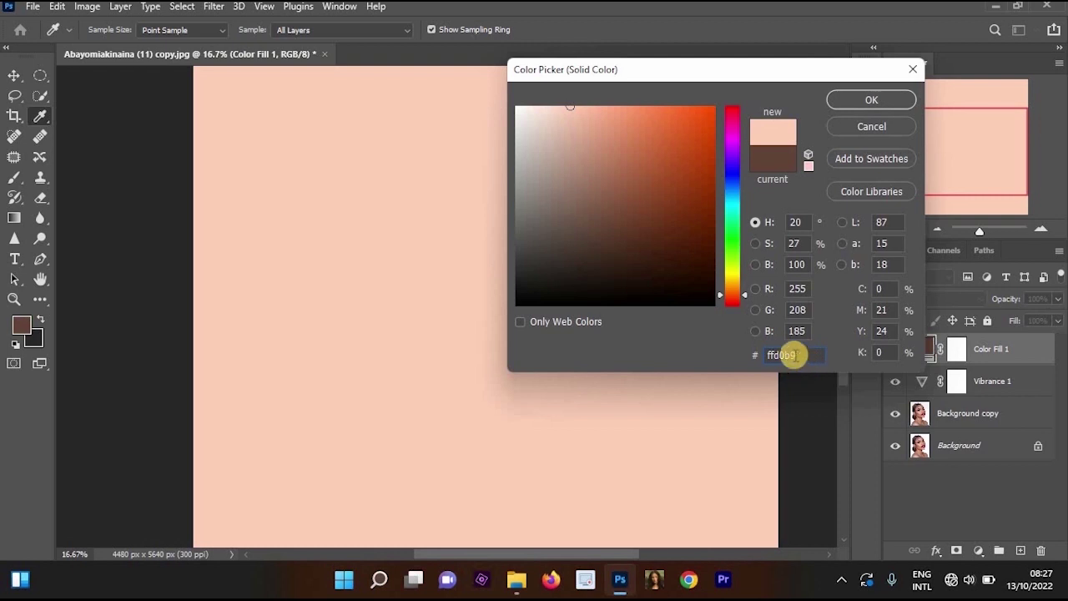
- Try other tones for the solid fill, ending on the darker brown bd8367
click(781, 354)
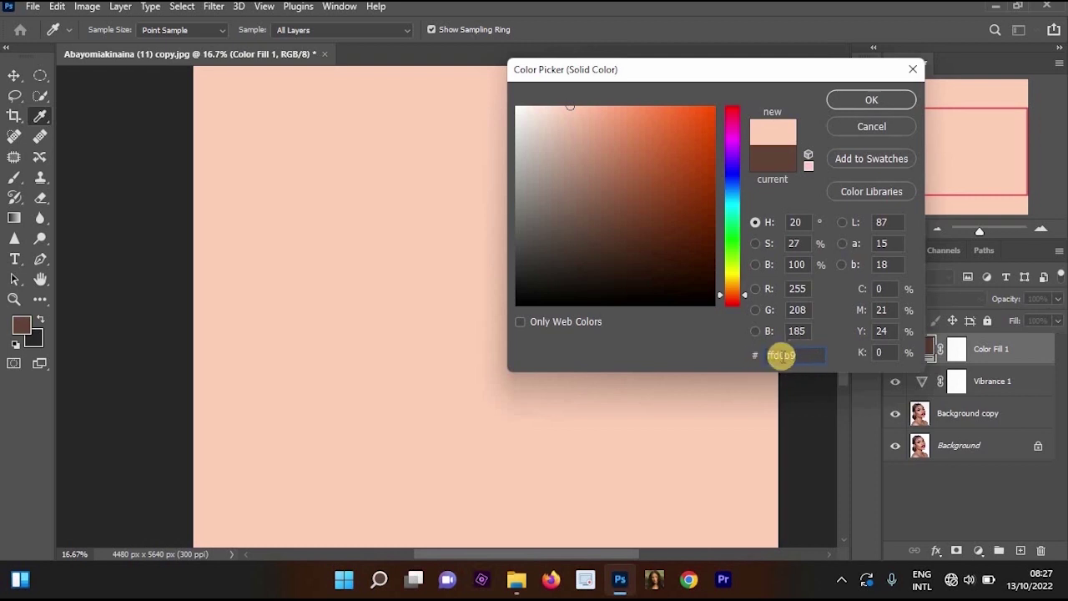
drag(730, 75, 587, 68)
drag(441, 139, 469, 121)
click(479, 117)
click(515, 108)
mouse_move(501, 171)
mouse_down()
mouse_move(451, 215)
mouse_move(464, 150)
mouse_up()
- Replace the darker brown of the solid fill with the peach skin tone ffd0b9
click(568, 352)
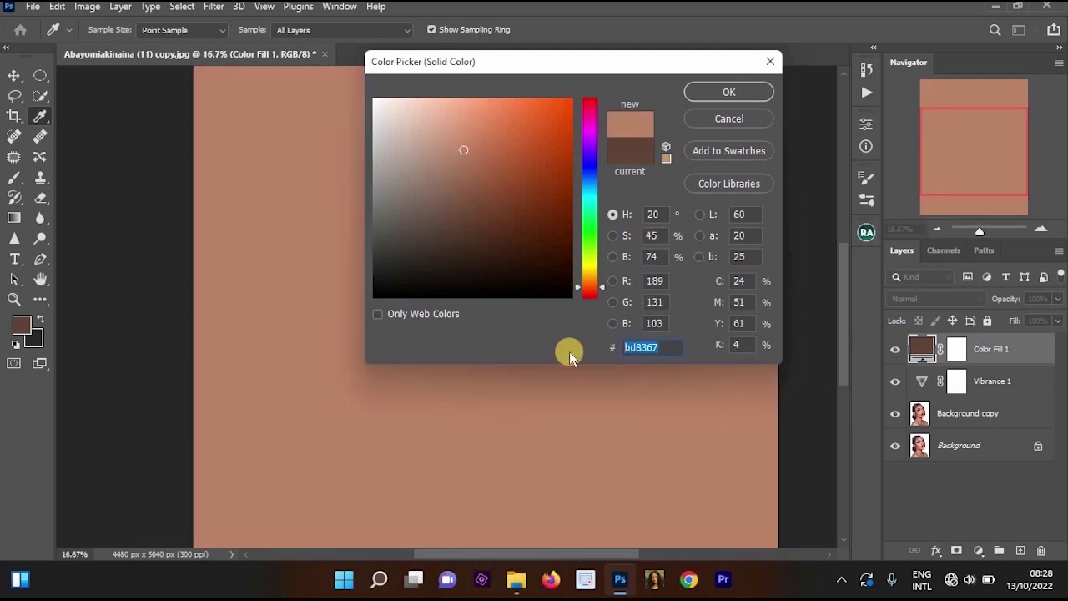
text(ff)
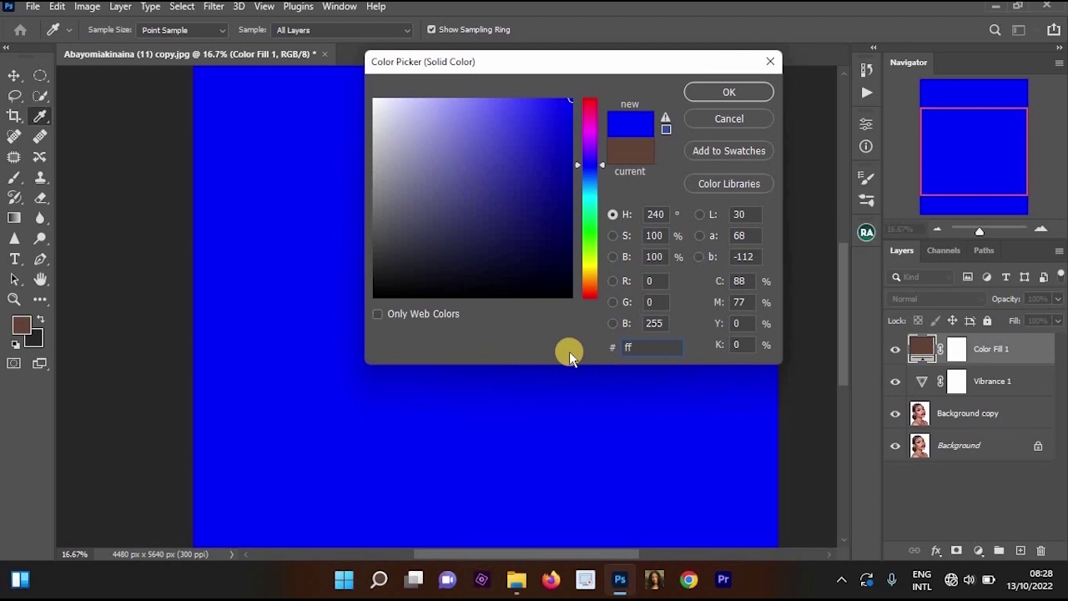
text(d)
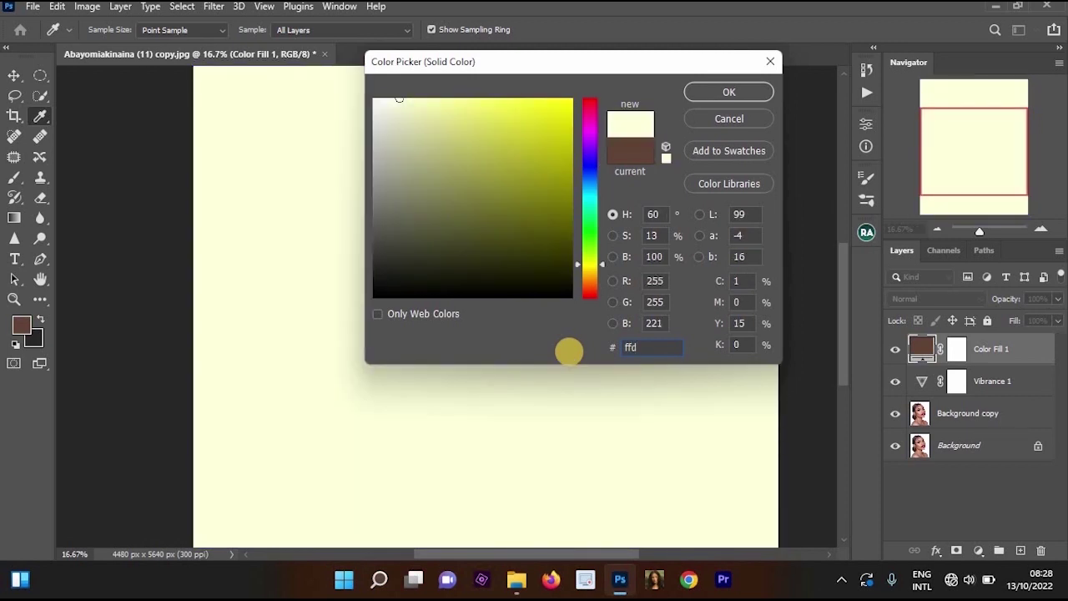
text(0)
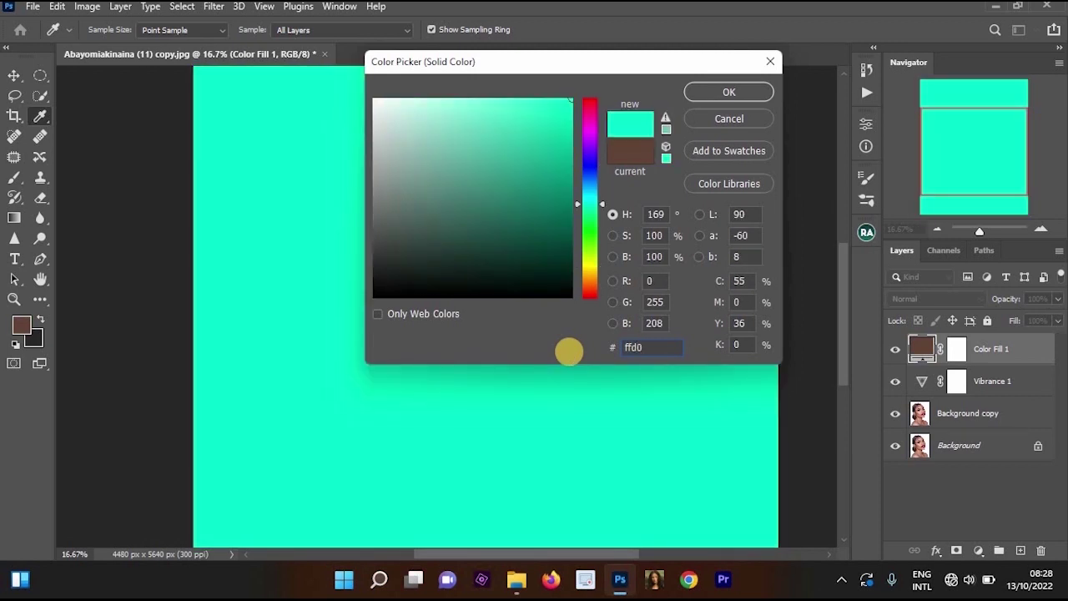
text(b9)
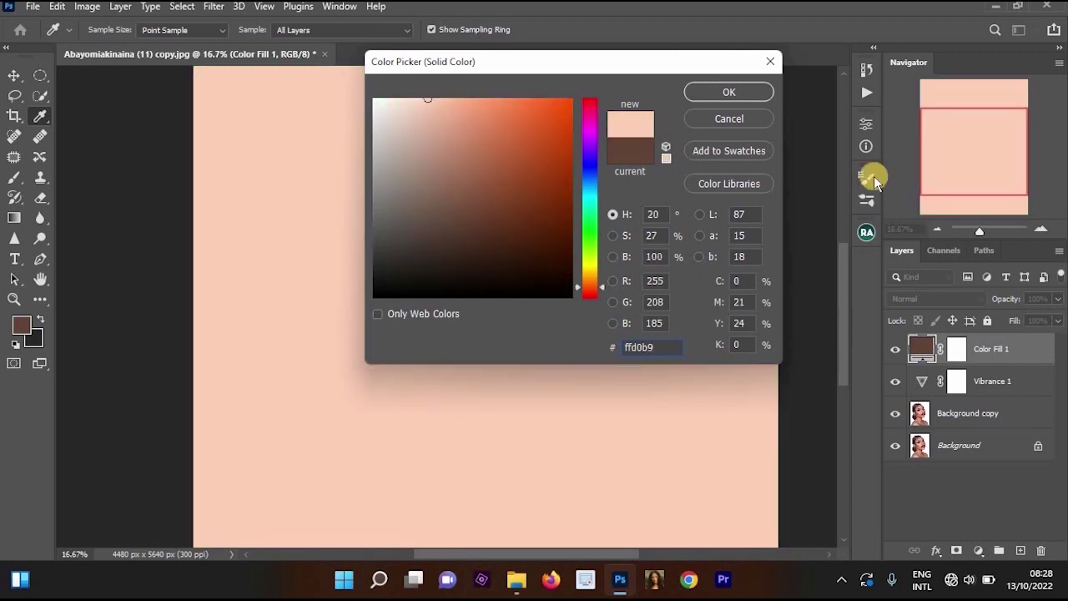
- Confirm the peach fill colour and rename the Color Fill layer as Tone Skin
click(746, 90)
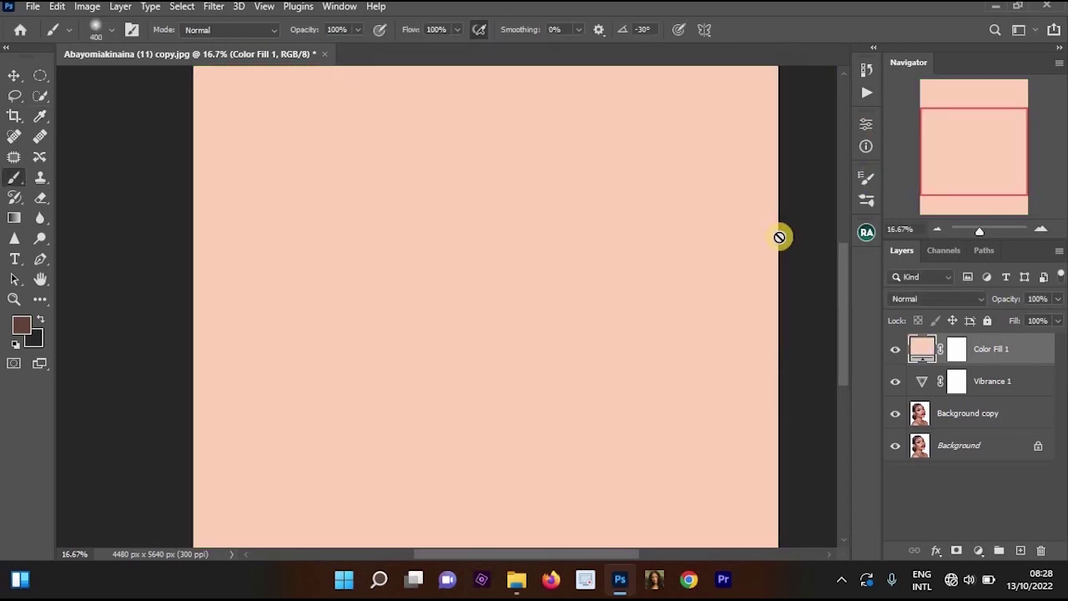
click(988, 347)
double_click(989, 349)
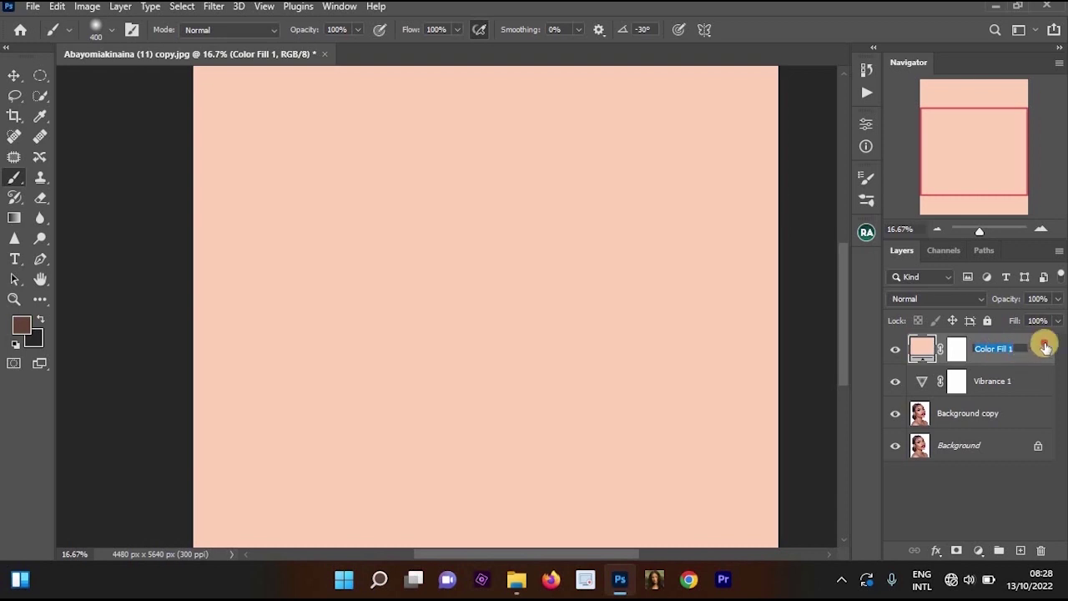
click(991, 348)
drag(1018, 348, 963, 345)
double_click(1000, 334)
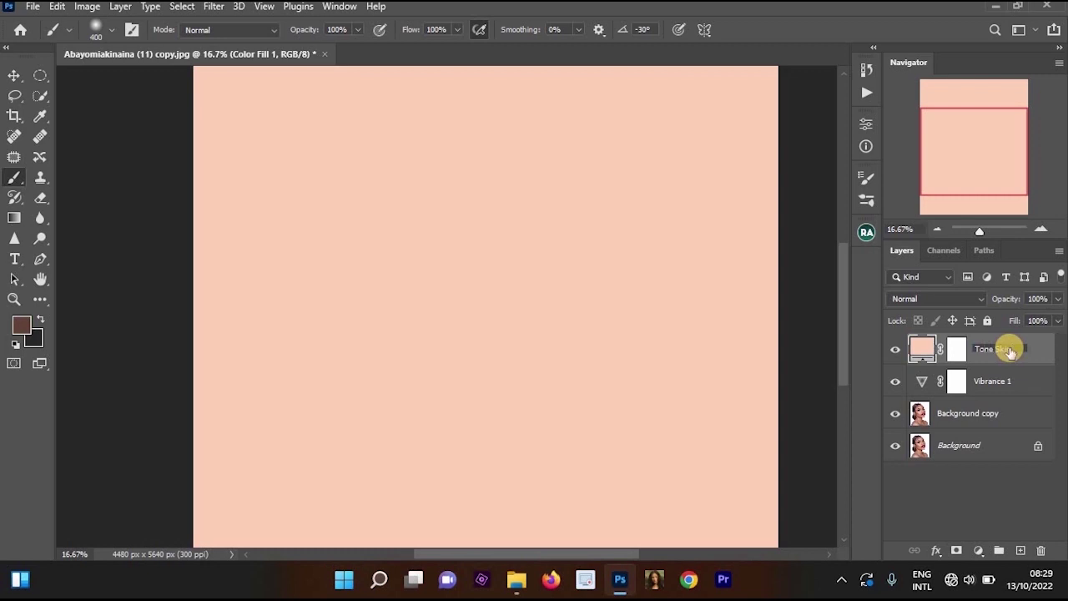
key(Return)
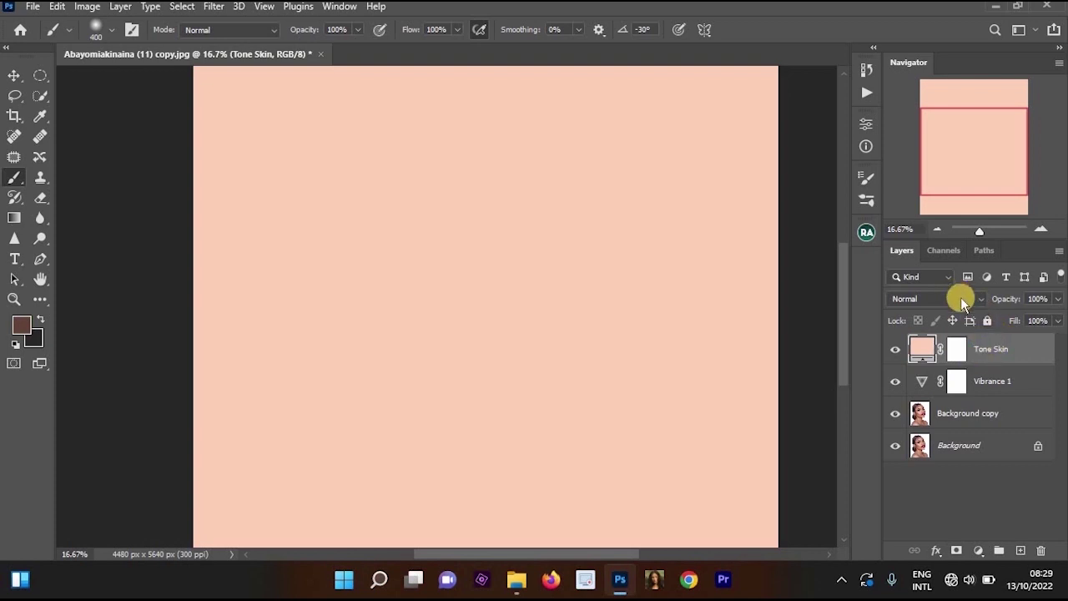
- Set the blend mode of the Tone Skin fill layer to Multiply
click(960, 298)
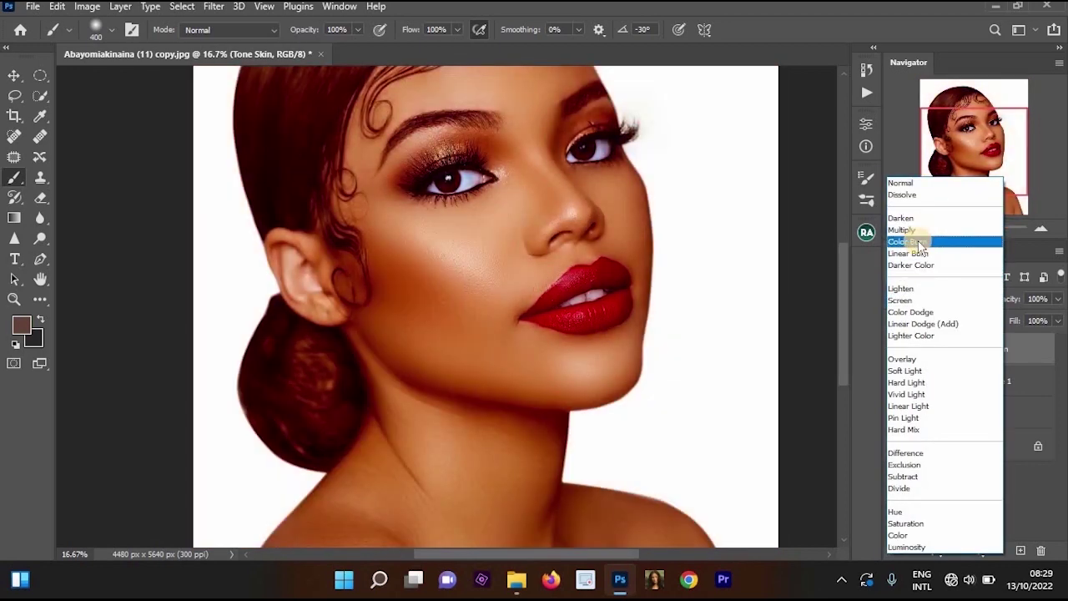
click(903, 230)
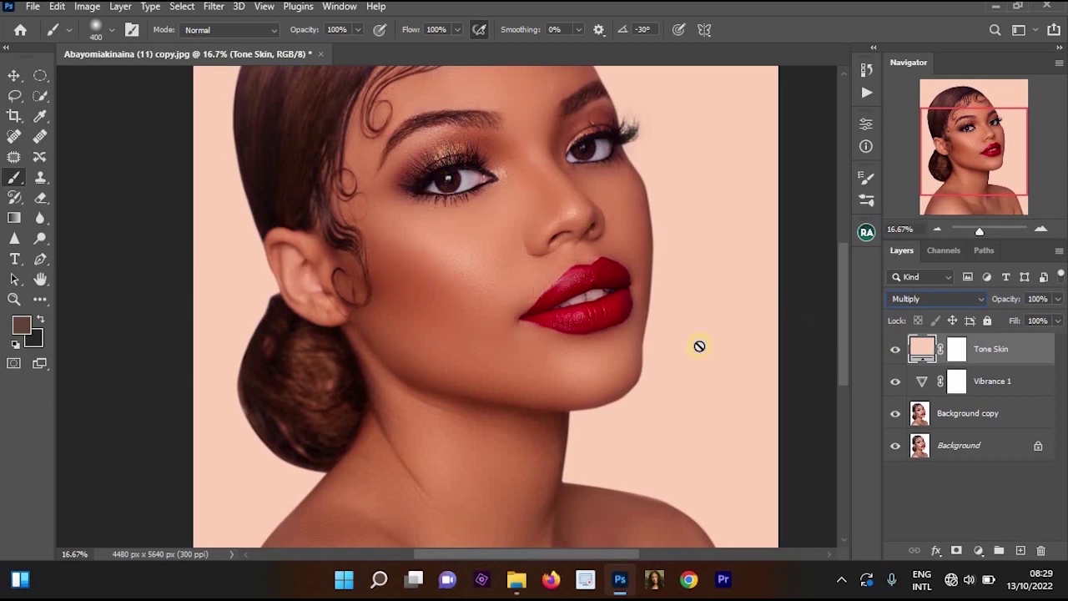
click(946, 304)
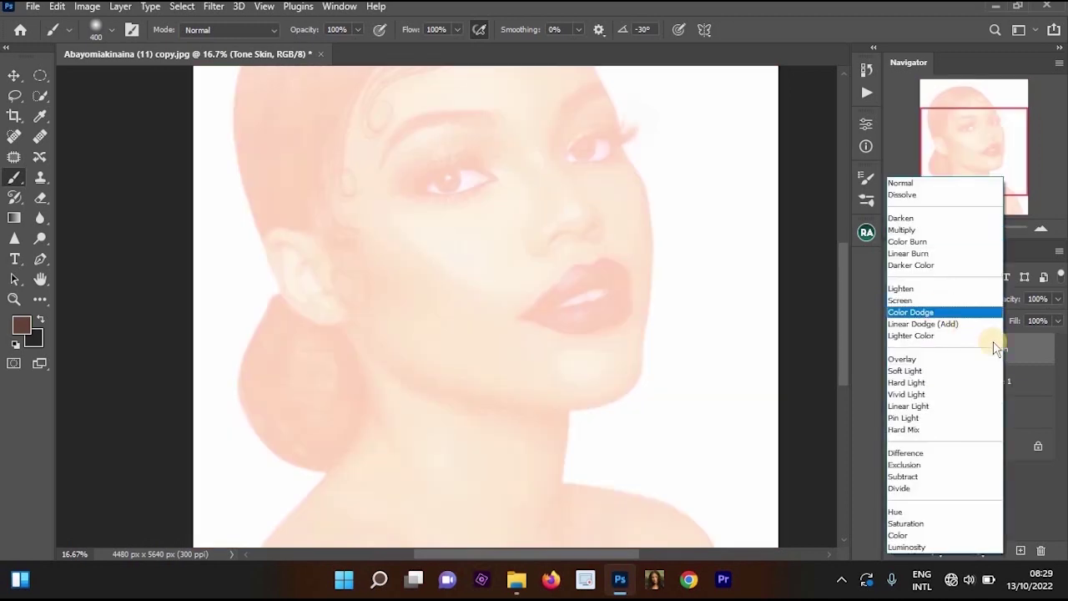
click(1027, 343)
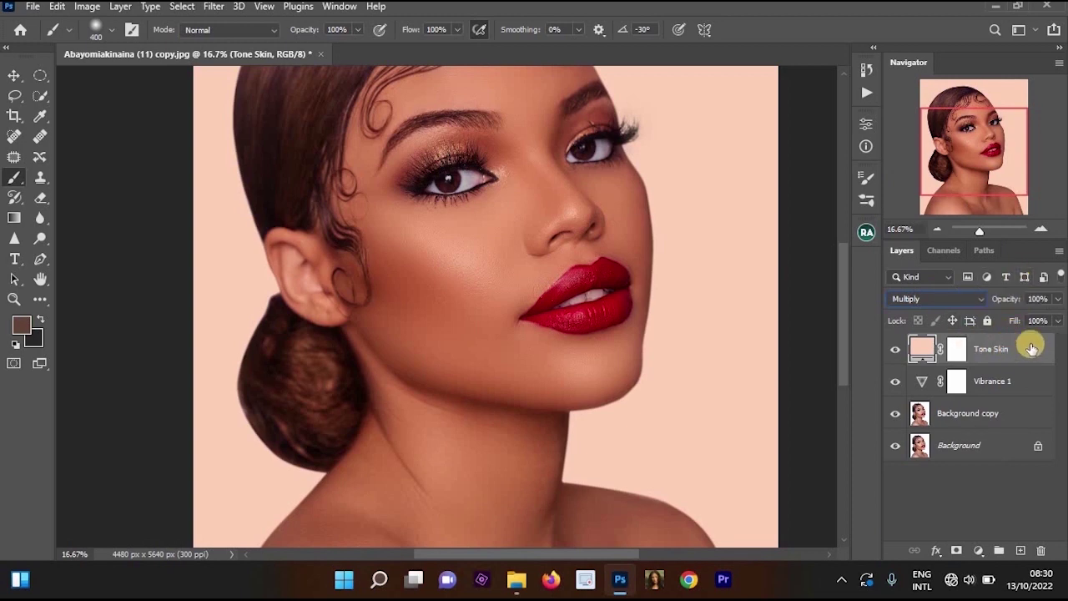
- Try grouping the Tone Skin fill layer through the layer options, and ungroup it again
right_click(1032, 353)
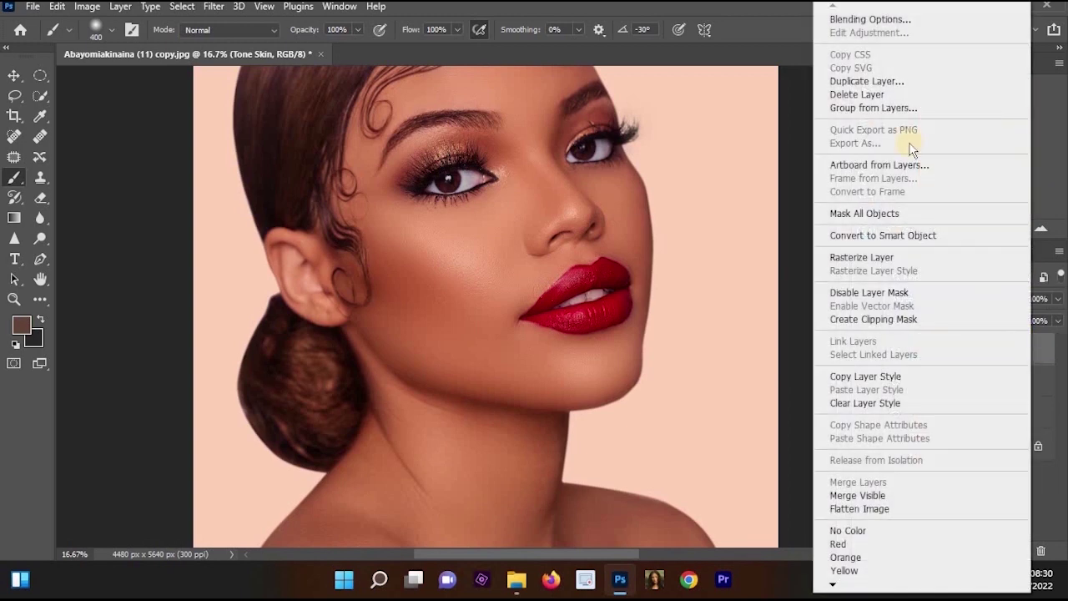
click(856, 109)
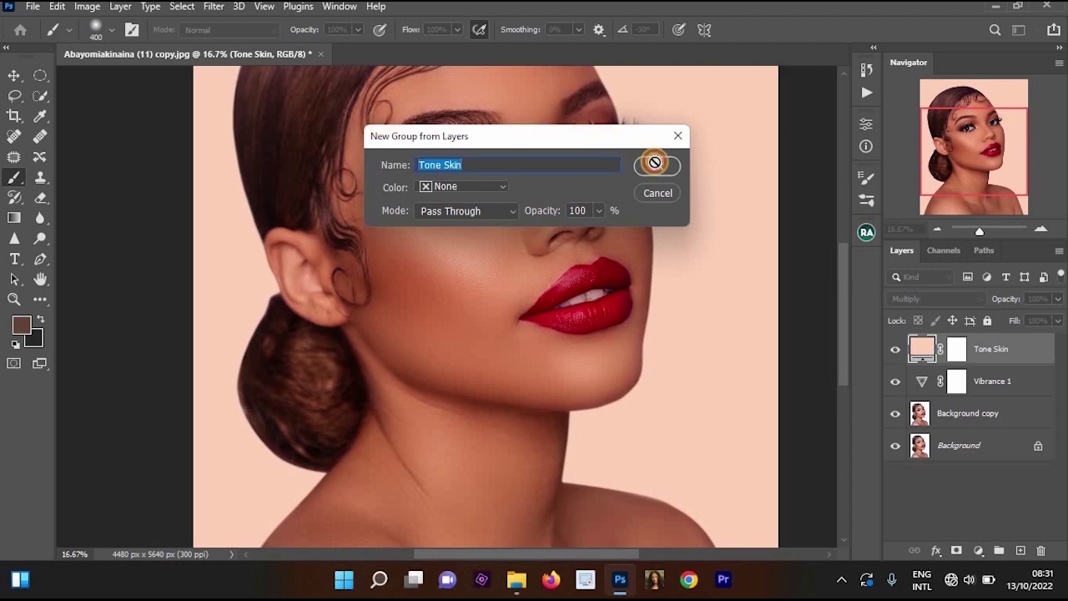
click(654, 162)
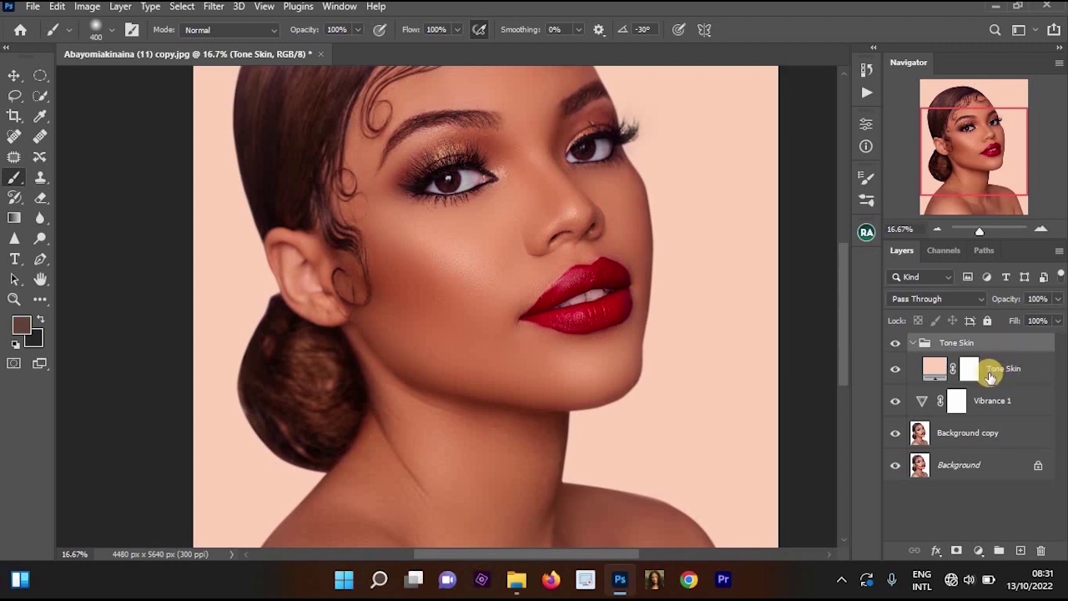
key(ctrl+shift+g)
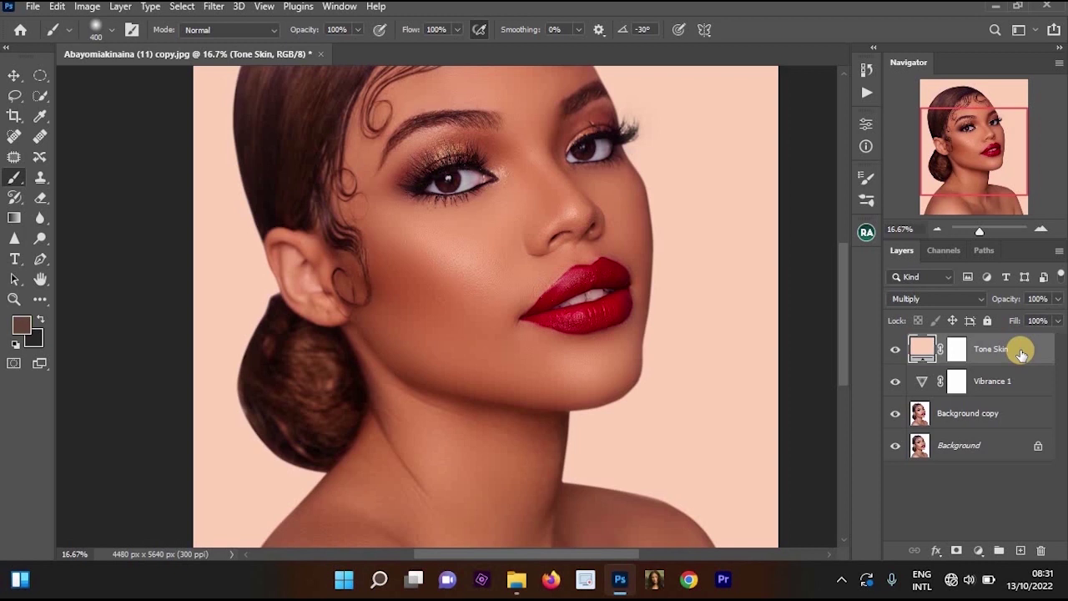
- Group the Tone Skin fill layer and name the group Tone Skin
key(ctrl+g)
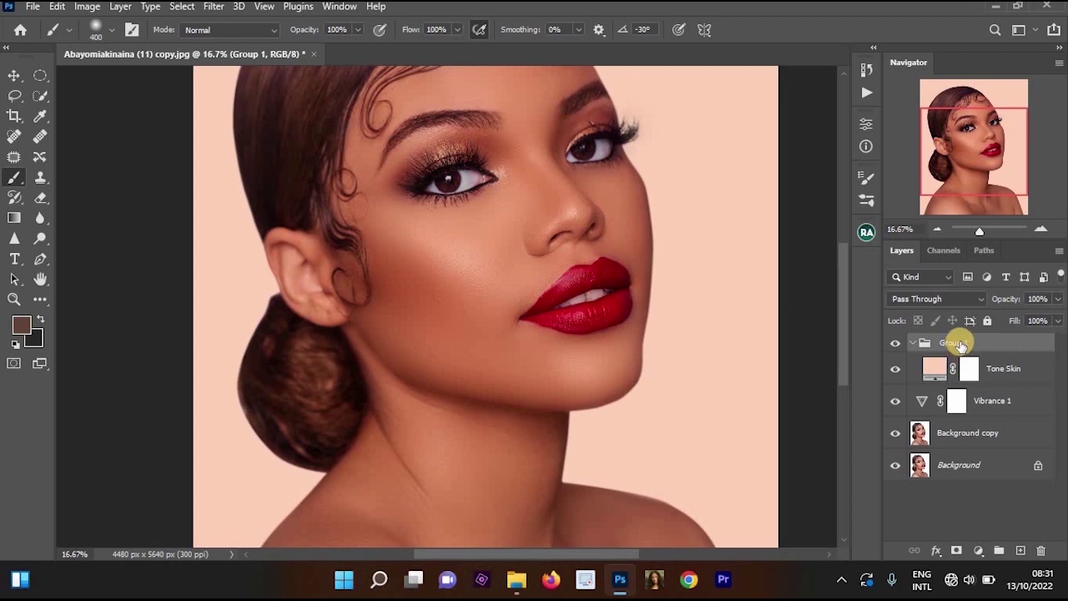
double_click(959, 341)
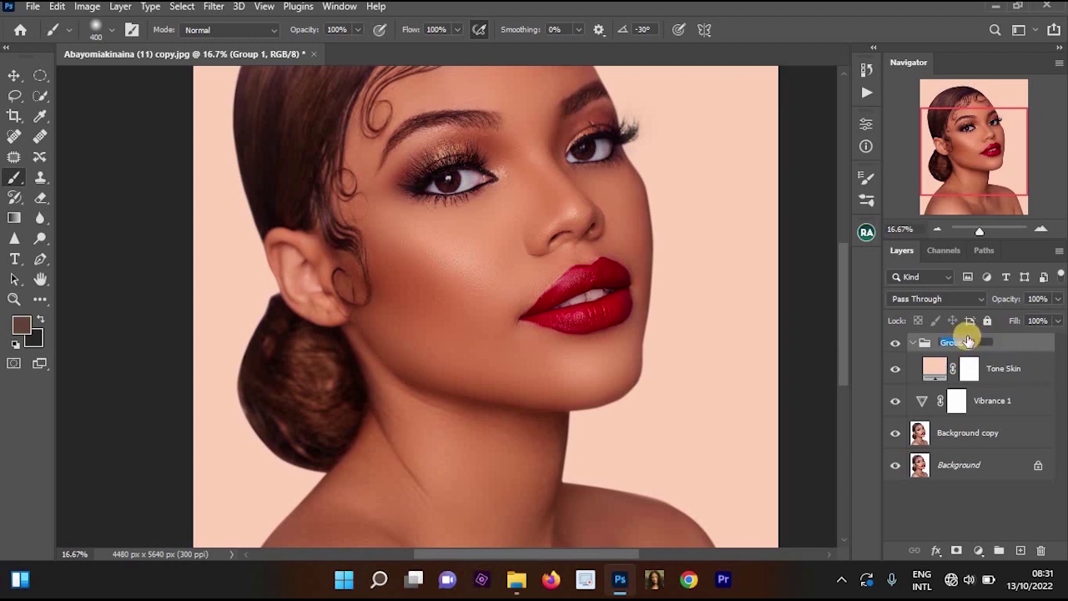
text(Tone Skin)
click(1005, 338)
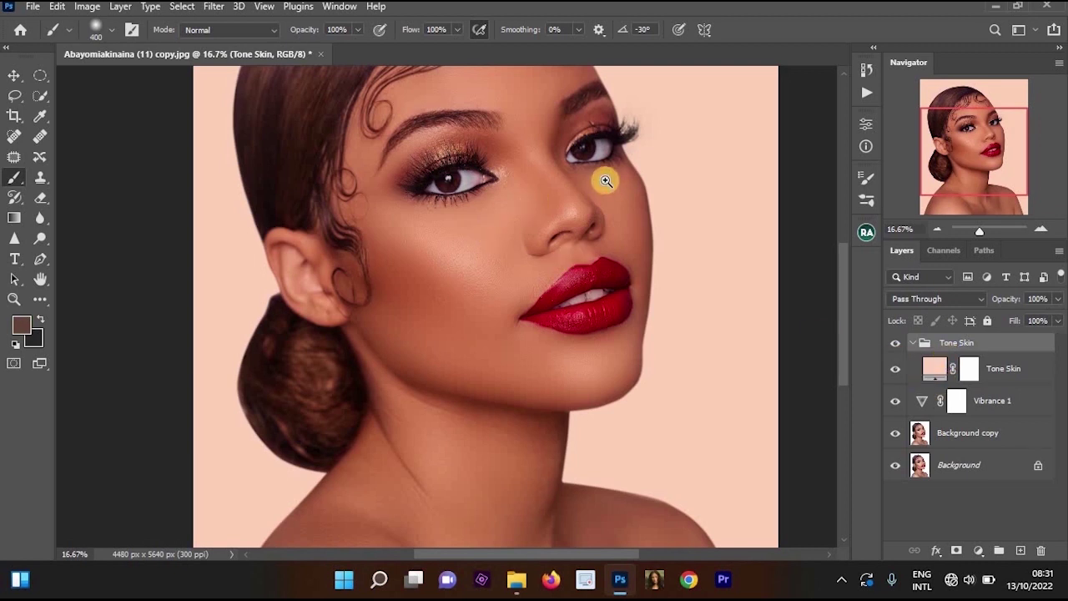
- Add a black layer mask to the Tone Skin group to hide its effect on the portrait
click(603, 221)
scroll(556, 195, up, 3)
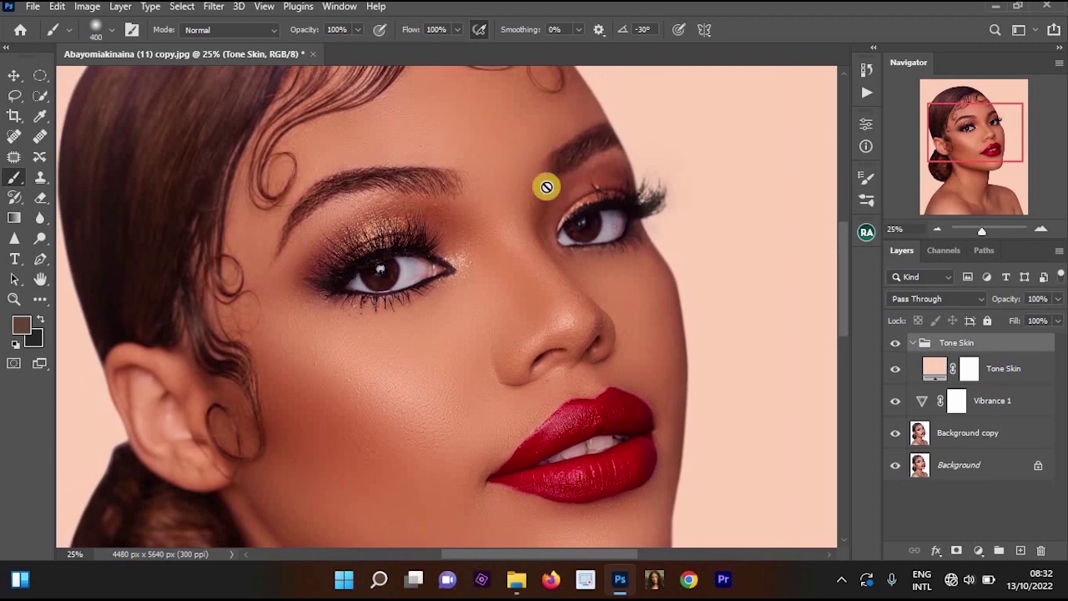
alt+click(656, 251)
drag(612, 295, 589, 205)
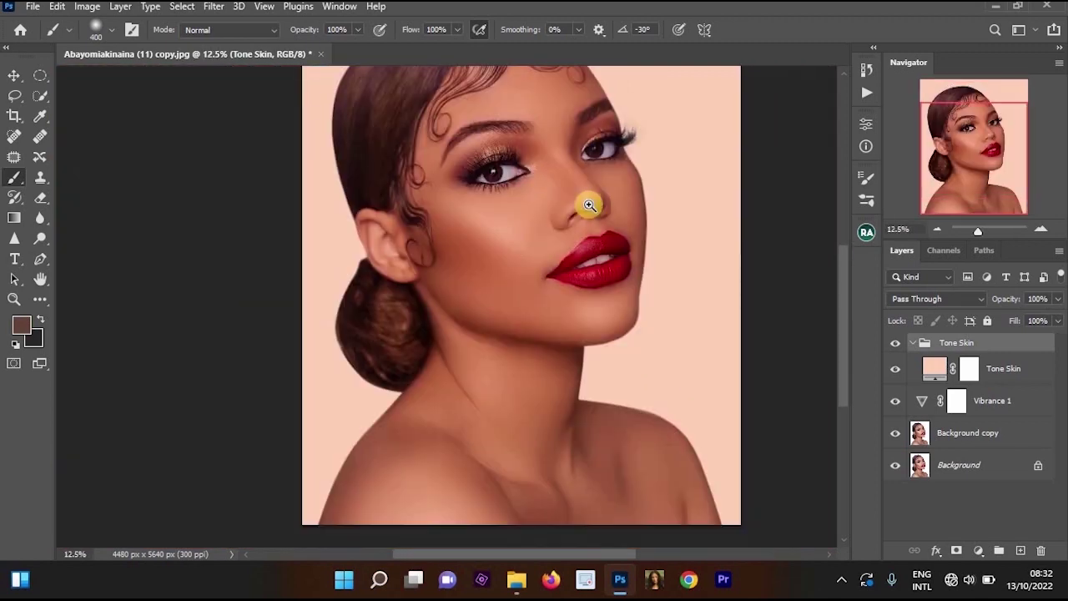
ctrl+click(596, 205)
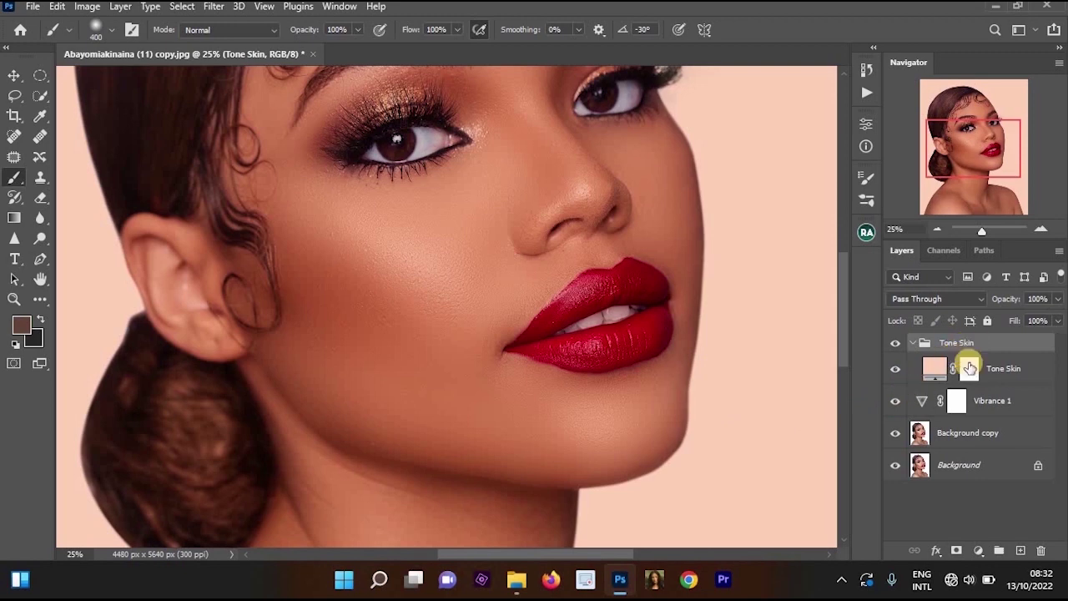
alt+click(956, 552)
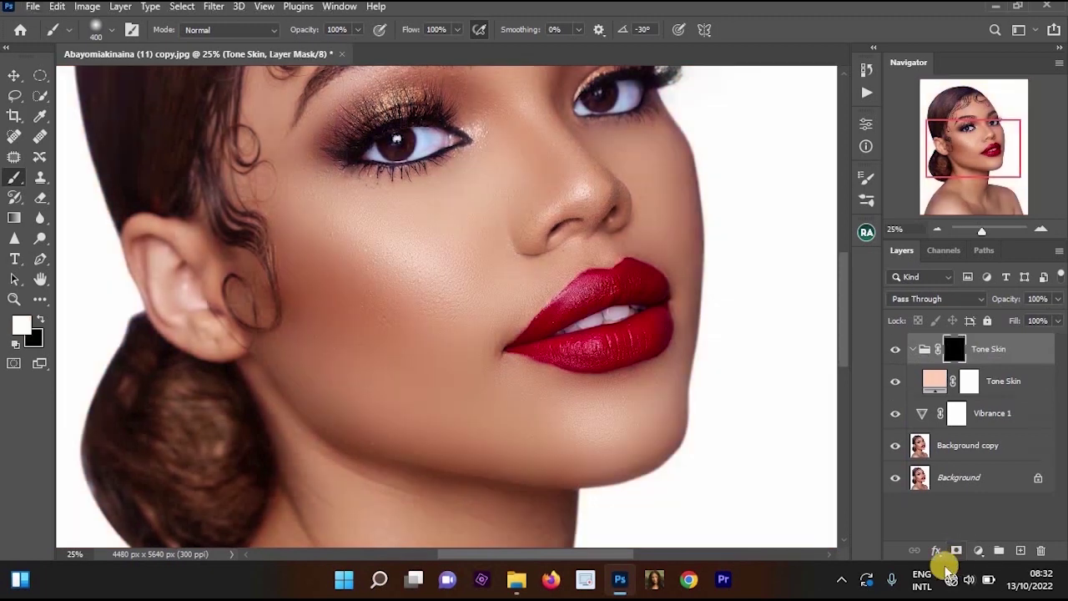
- Look over the face with the tone hidden and delete the black mask from the Tone Skin group
key(ctrl+plus)
drag(521, 267, 517, 300)
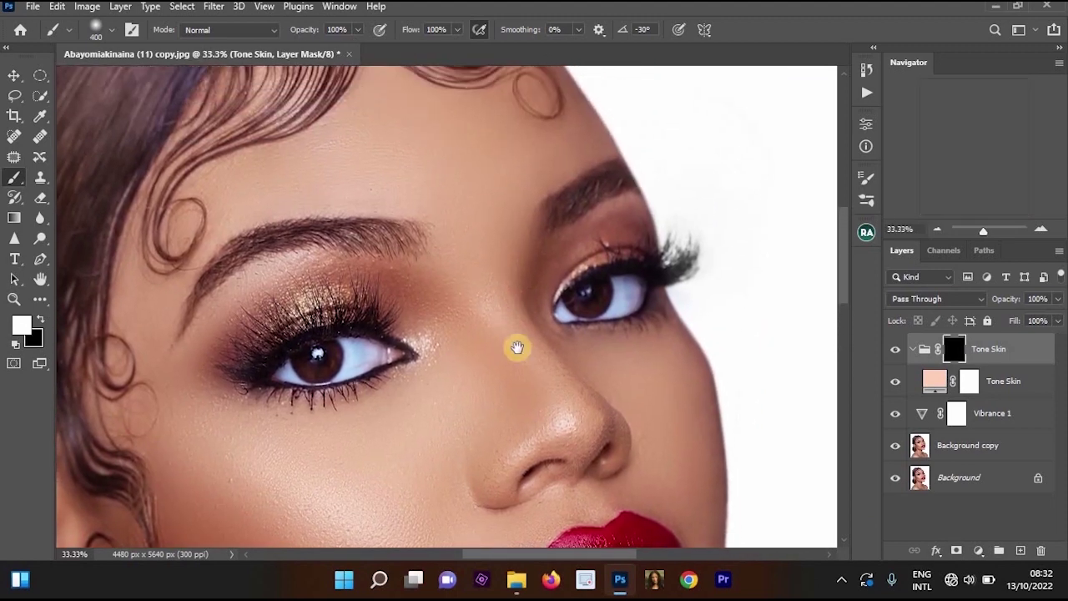
key(ctrl+minus)
key(ctrl+minus)
drag(520, 231, 517, 205)
key(ctrl+plus)
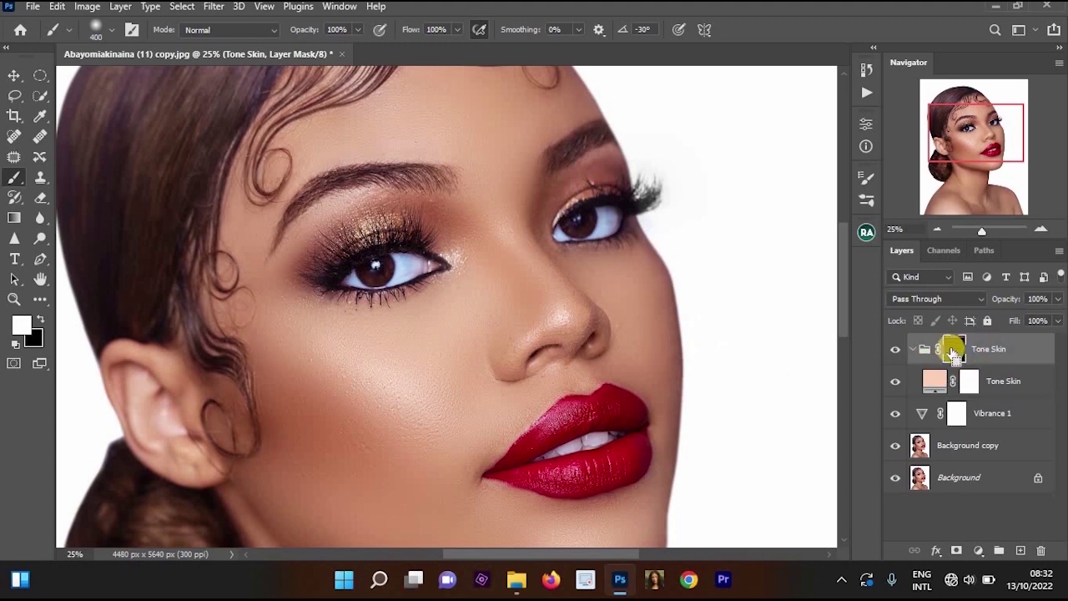
key(Delete)
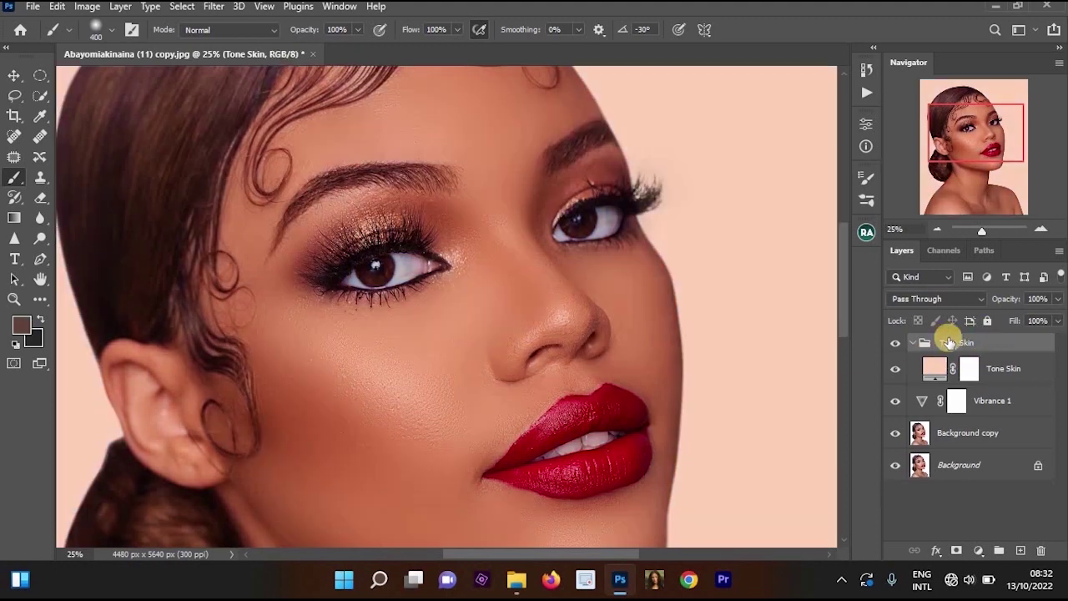
- Add a white layer mask to the Tone Skin group and invert it to black
click(955, 551)
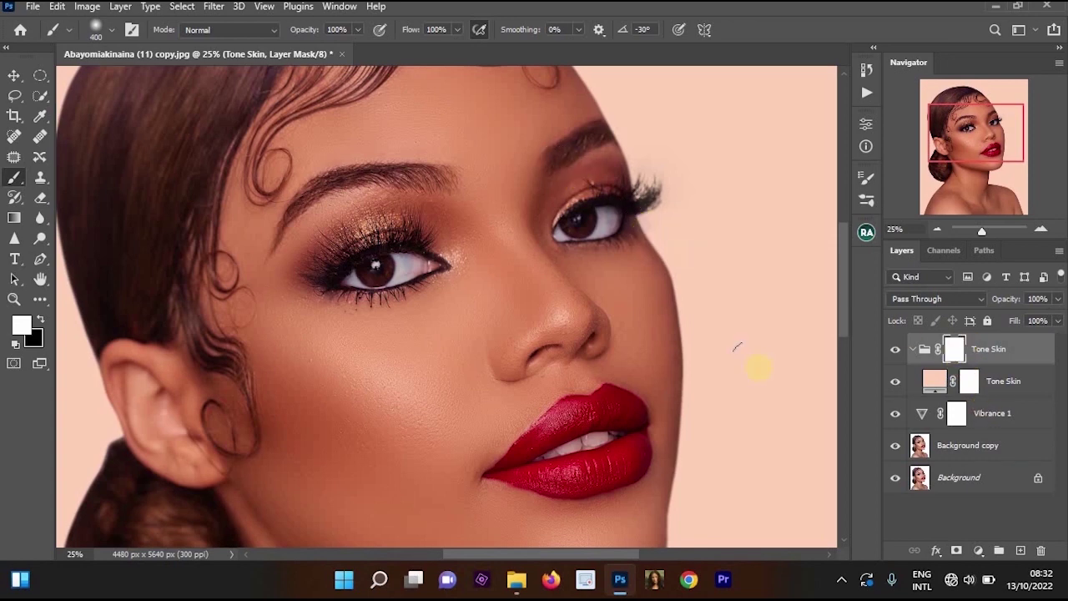
click(959, 352)
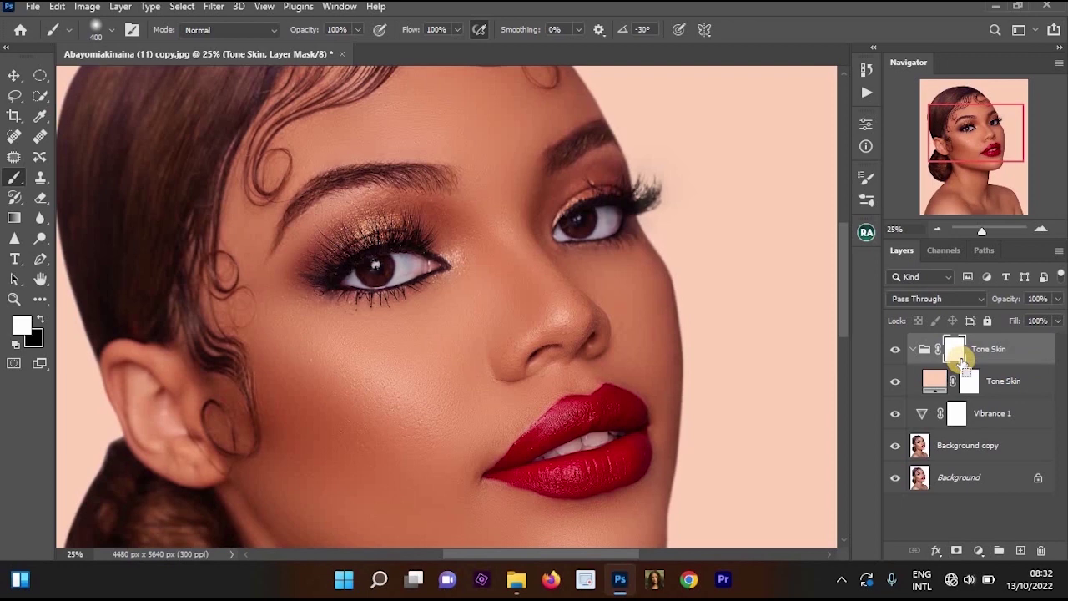
drag(961, 366, 963, 367)
key(ctrl+i)
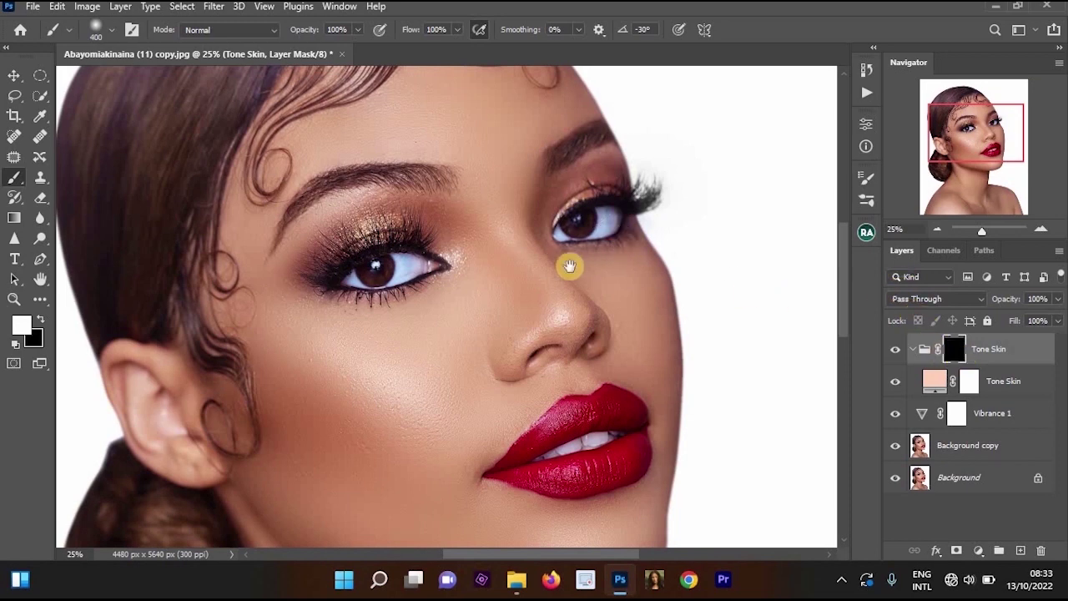
- Paint white on the group mask over the face and ear with a soft 500 px brush at 100% opacity and flow
scroll(584, 334, down, 1)
scroll(482, 207, up, 1)
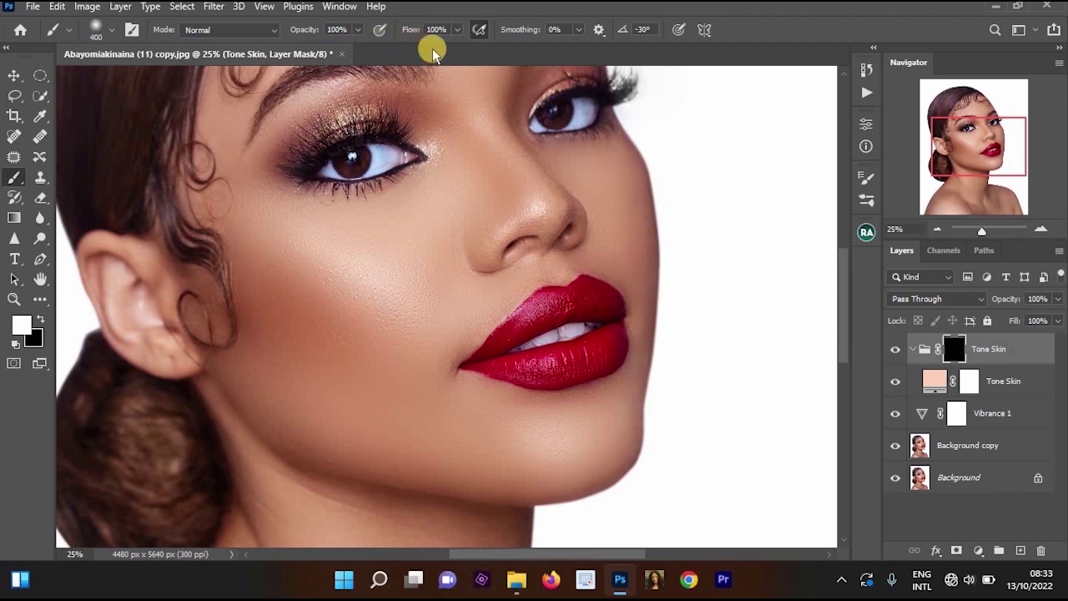
click(457, 30)
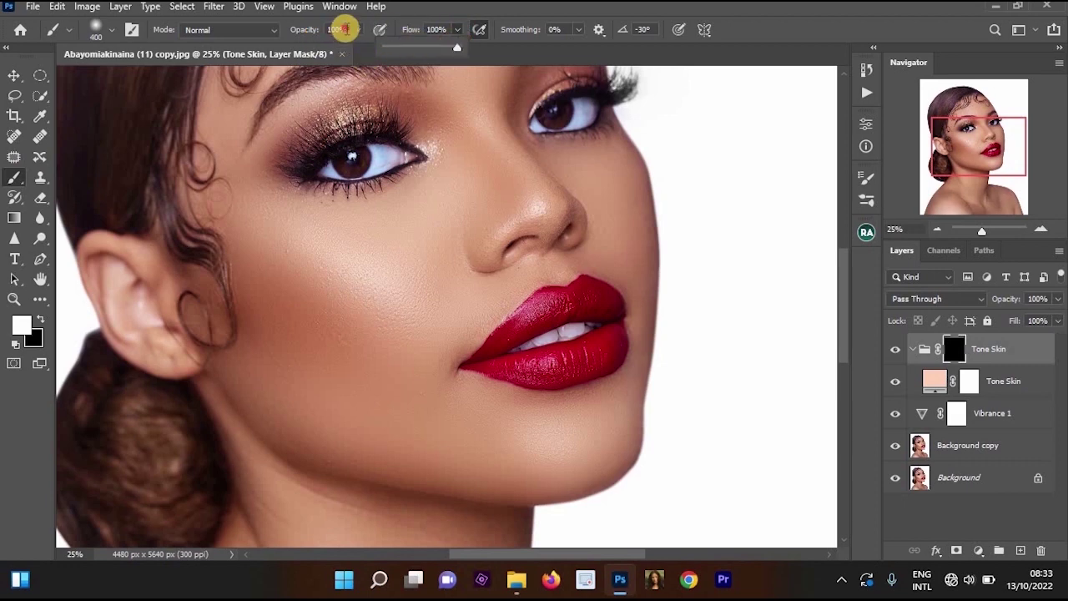
click(354, 38)
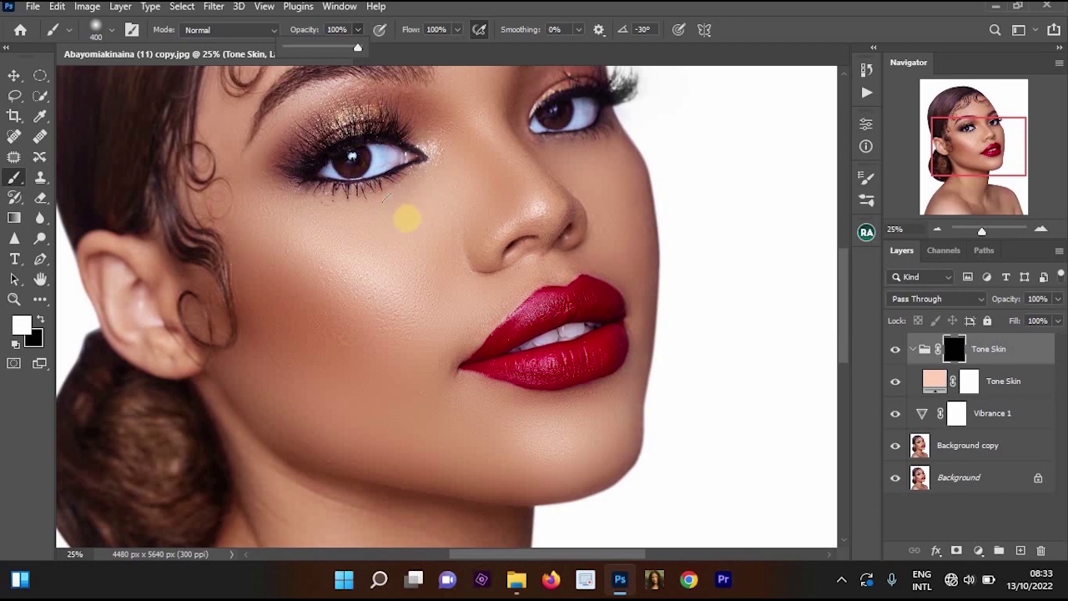
key(bracketright)
key(bracketright)
key(bracketright)
mouse_move(489, 178)
mouse_down()
mouse_move(405, 252)
mouse_move(449, 264)
mouse_move(394, 309)
mouse_move(373, 309)
mouse_move(393, 392)
mouse_move(288, 271)
mouse_move(313, 328)
mouse_move(355, 374)
mouse_move(291, 350)
mouse_move(274, 391)
mouse_move(396, 446)
mouse_move(455, 448)
mouse_move(302, 335)
mouse_move(370, 309)
mouse_move(478, 211)
mouse_move(468, 129)
mouse_move(453, 139)
mouse_move(465, 165)
mouse_move(512, 225)
mouse_move(559, 198)
mouse_up()
key(bracketleft)
key(bracketleft)
mouse_move(375, 241)
mouse_down()
mouse_move(243, 249)
mouse_move(220, 98)
mouse_move(241, 186)
mouse_move(315, 261)
mouse_move(232, 272)
mouse_move(289, 204)
mouse_move(265, 182)
mouse_move(397, 89)
mouse_move(426, 170)
mouse_move(456, 169)
mouse_move(464, 202)
mouse_move(520, 191)
mouse_move(518, 178)
mouse_move(529, 230)
mouse_up()
scroll(231, 270, up, 5)
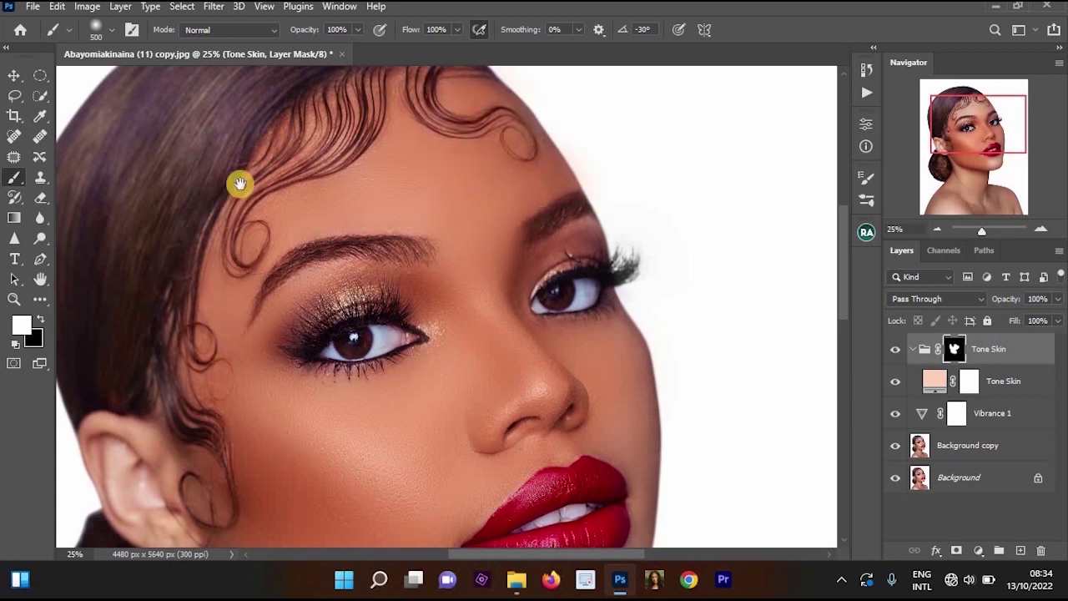
drag(205, 404, 232, 176)
mouse_move(201, 227)
mouse_down()
mouse_move(138, 239)
mouse_move(193, 288)
mouse_move(119, 257)
mouse_up()
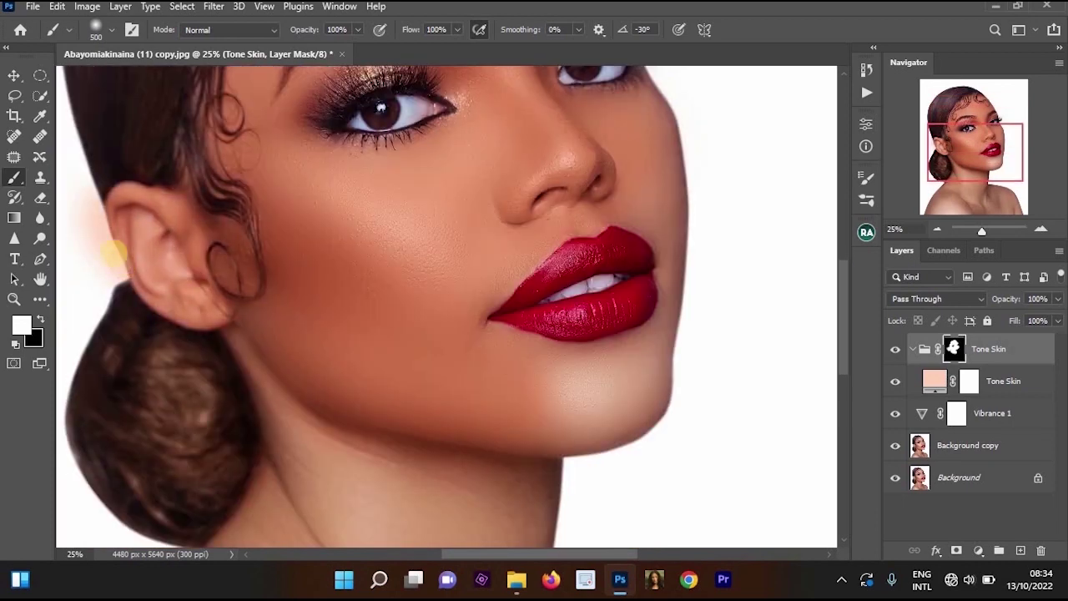
- Paint black on the mask with a 175 px brush to remove the tone spilled onto the background beside the ear
key(x)
key(bracketleft)
key(bracketleft)
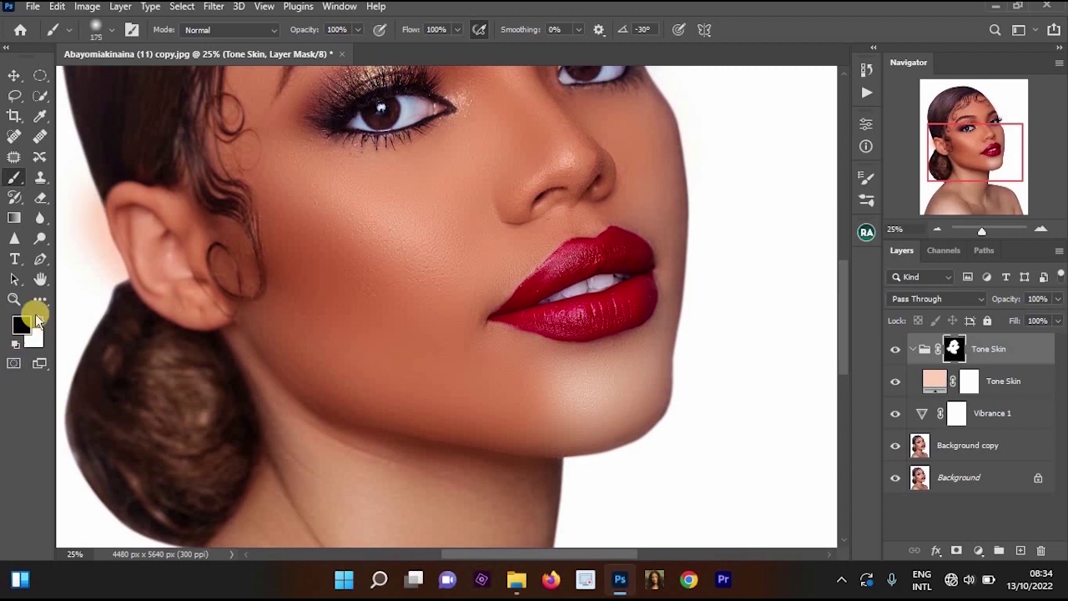
click(23, 322)
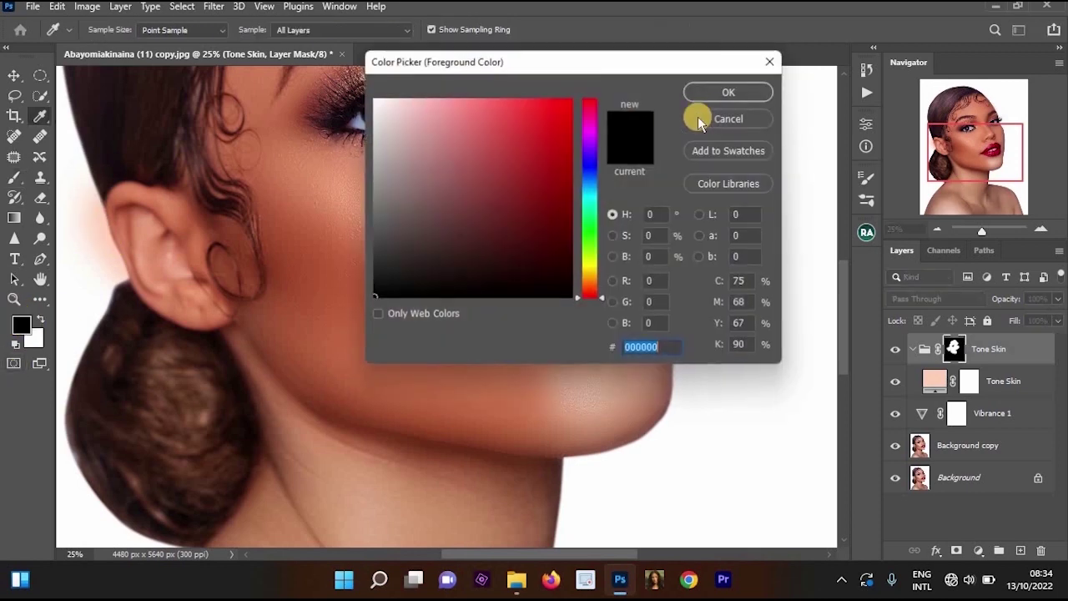
key(Escape)
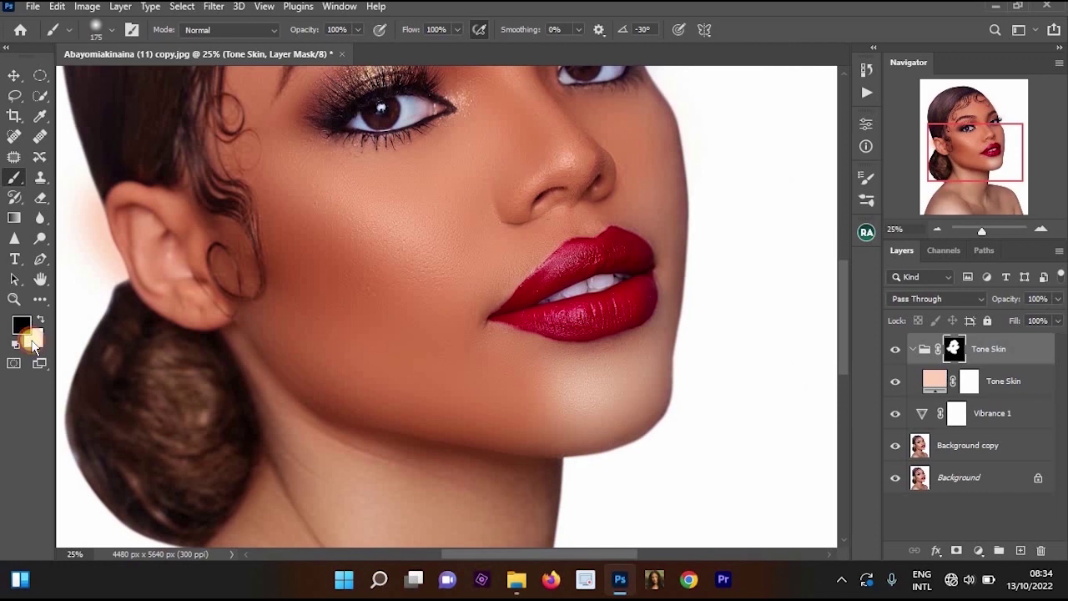
click(34, 341)
key(Escape)
drag(204, 194, 404, 174)
scroll(315, 273, up, 1)
mouse_move(317, 266)
mouse_down()
mouse_move(316, 225)
mouse_move(335, 289)
mouse_move(319, 238)
mouse_move(334, 172)
mouse_up()
- Paint white on the Tone Skin group mask over the neck below the jaw, enlarging the brush to 300 px
key(x)
drag(367, 317, 337, 211)
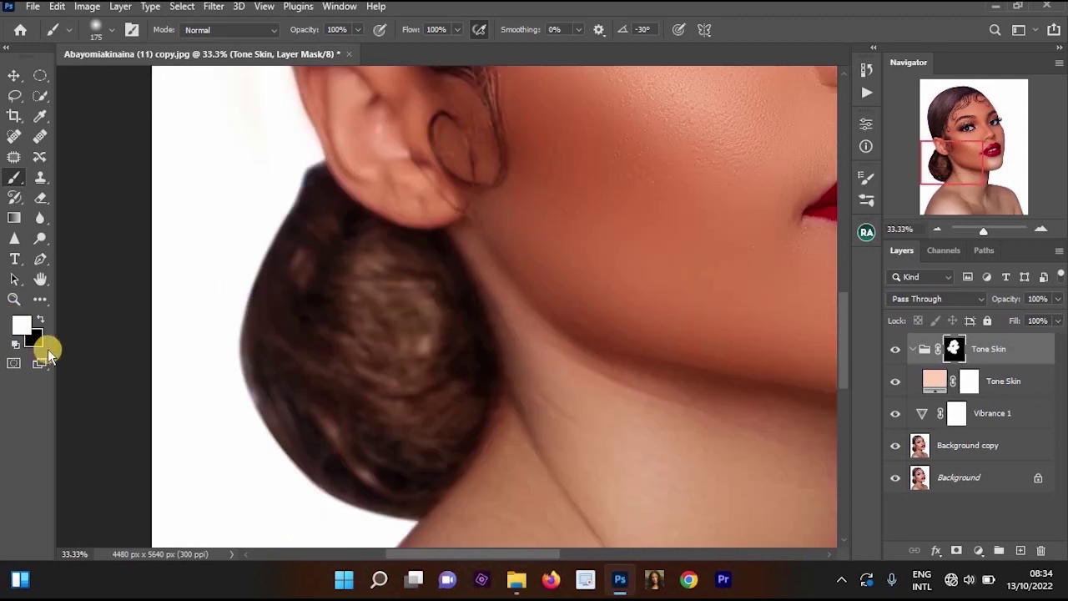
scroll(423, 218, down, 1)
ctrl+click(423, 217)
mouse_move(445, 348)
mouse_down()
mouse_move(393, 148)
mouse_move(467, 433)
mouse_move(392, 156)
mouse_up()
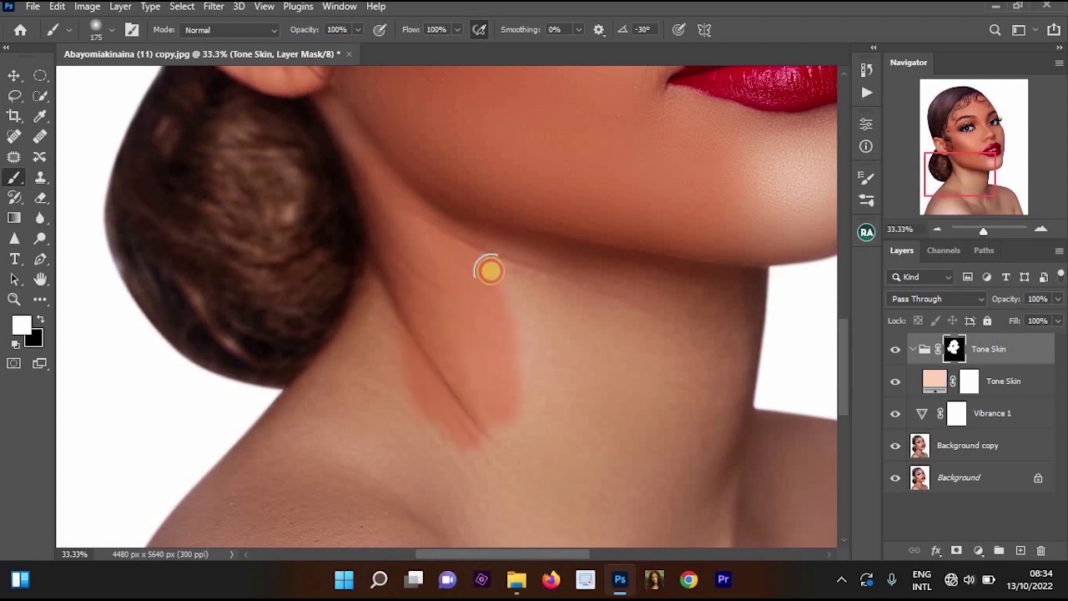
drag(489, 241, 498, 370)
key(bracketright)
key(bracketright)
key(bracketright)
mouse_move(581, 267)
mouse_down()
mouse_move(651, 410)
mouse_move(716, 415)
mouse_up()
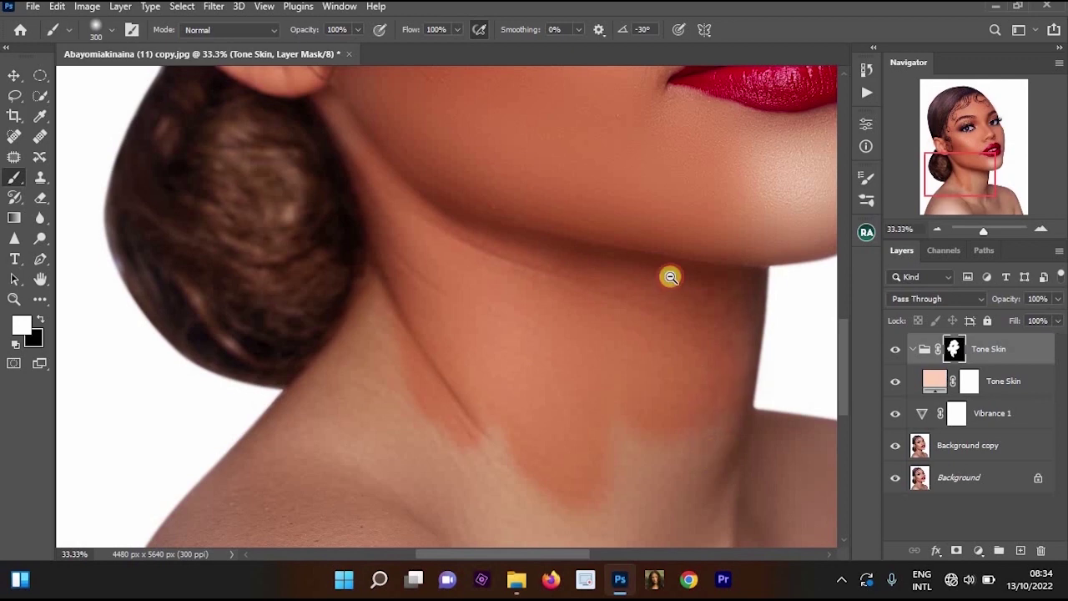
- Extend the white painting on the group mask onto the lower neck and the shoulder below the hair bun
scroll(503, 272, down, 3)
mouse_move(507, 271)
mouse_down()
mouse_move(428, 212)
mouse_move(358, 282)
mouse_up()
drag(542, 167, 449, 371)
scroll(548, 161, down, 1)
scroll(547, 159, up, 1)
drag(517, 244, 483, 372)
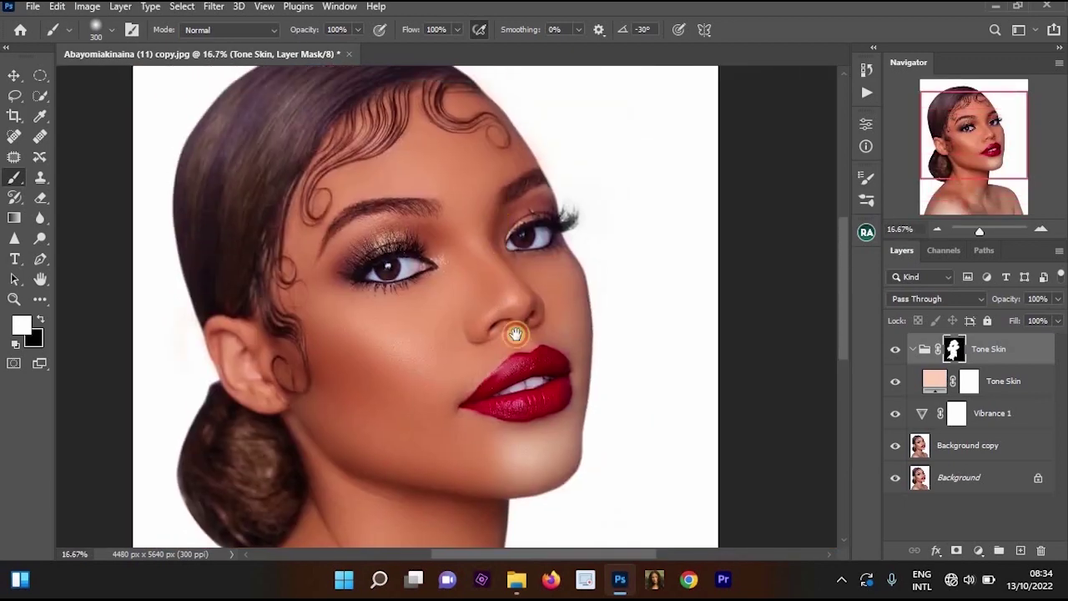
scroll(510, 247, down, 1)
drag(510, 245, 506, 143)
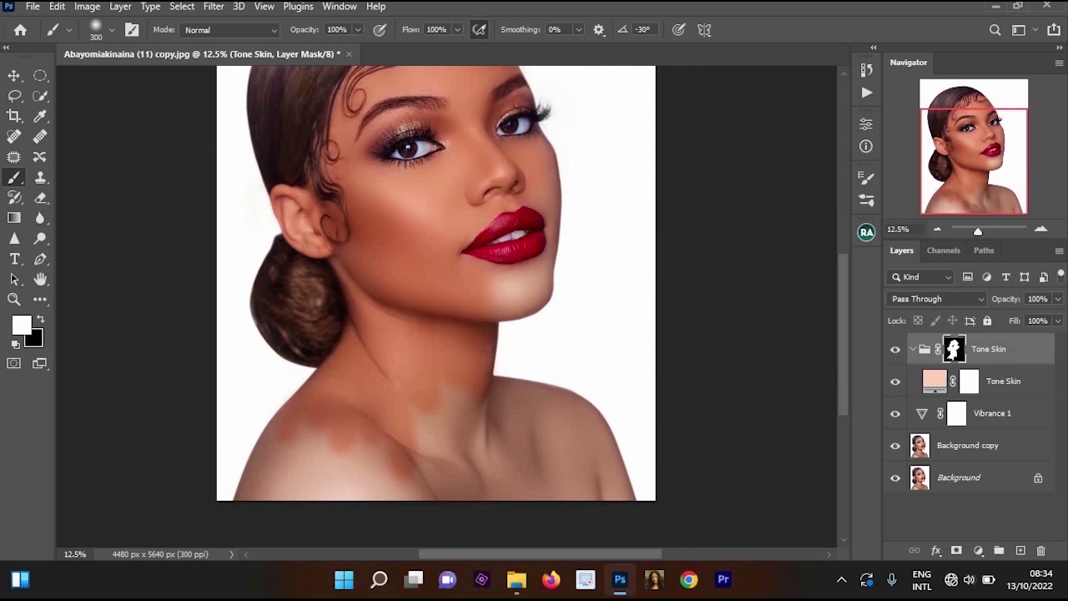
- Select the face, neck and shoulders up to the background edge on the Background copy layer with Quick Selection
click(38, 94)
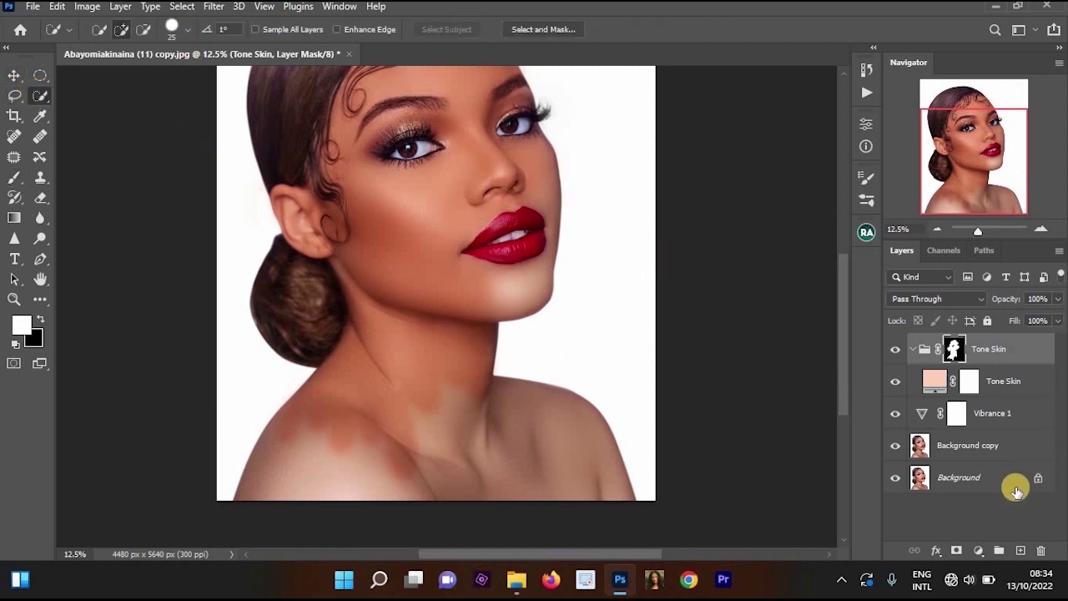
click(1005, 450)
mouse_move(426, 148)
mouse_down()
mouse_move(439, 294)
mouse_move(429, 440)
mouse_up()
mouse_move(516, 427)
mouse_down()
mouse_move(353, 286)
mouse_move(341, 131)
mouse_move(400, 100)
mouse_move(368, 218)
mouse_move(379, 145)
mouse_move(411, 126)
mouse_move(323, 167)
mouse_move(267, 291)
mouse_move(297, 281)
mouse_move(378, 294)
mouse_up()
drag(490, 406, 604, 189)
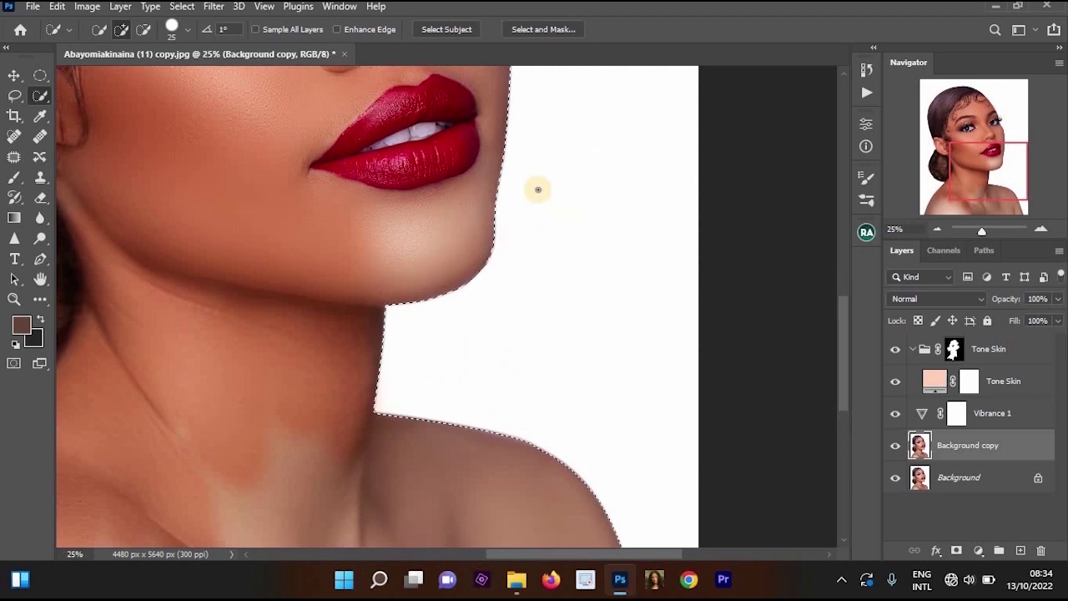
- Paint white on the Tone Skin group mask over the chin and jaw edge inside the selection with the 300 px brush
click(14, 177)
key(b)
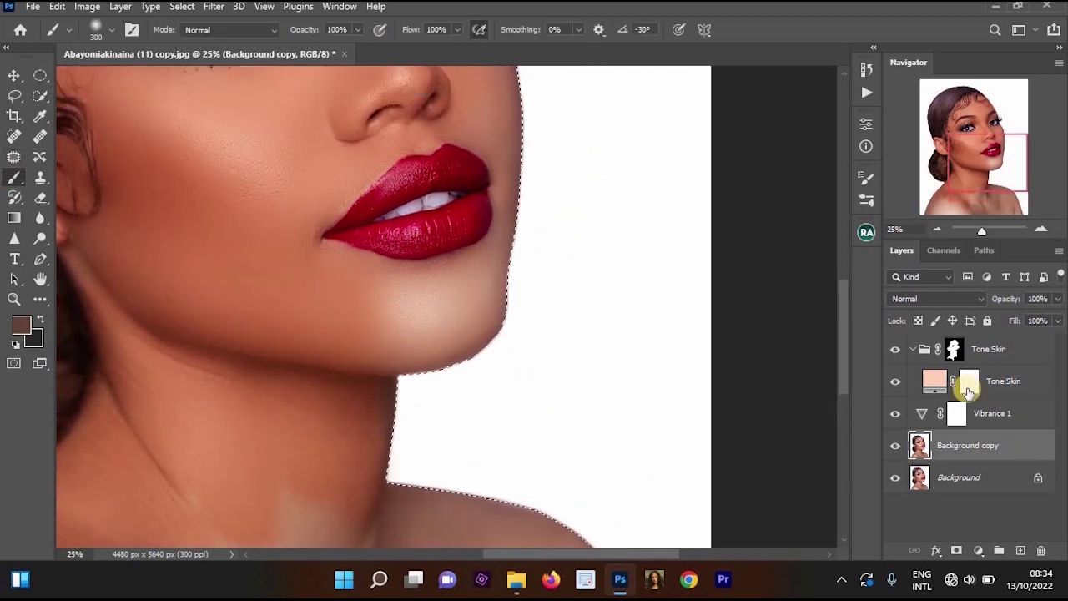
click(954, 346)
drag(460, 195, 492, 316)
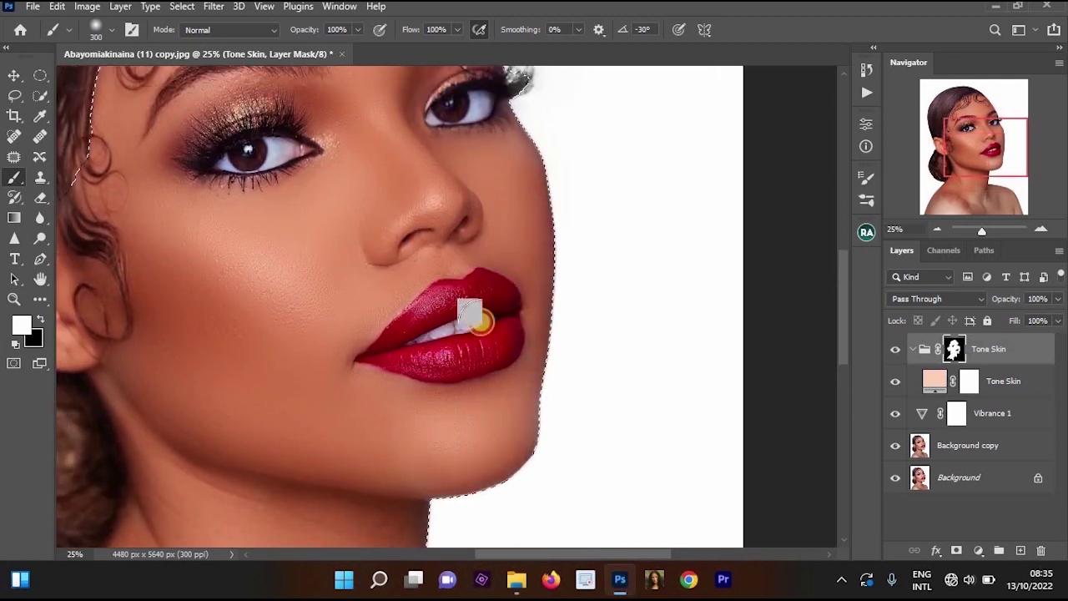
- Paint black on the group mask over the eye nearer the ear to take the tone off it
key(x)
drag(485, 210, 508, 279)
mouse_move(325, 211)
mouse_down()
mouse_move(271, 219)
mouse_move(275, 188)
mouse_move(289, 191)
mouse_up()
click(289, 191)
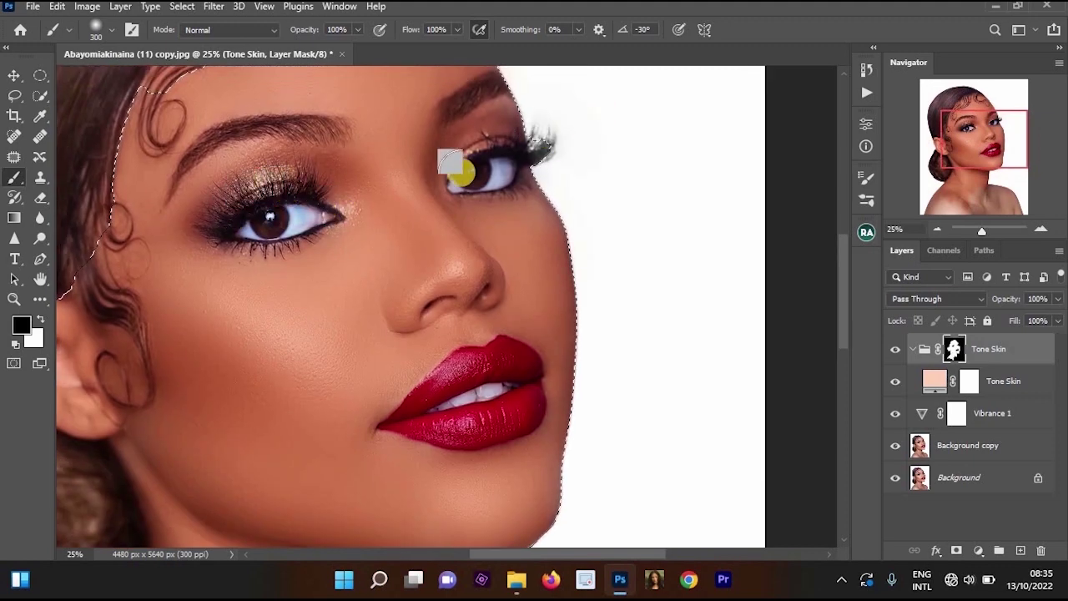
- Paint white on the group mask over the remaining neck, chest and both shoulders, enlarging the brush to 700 px
key(x)
scroll(615, 181, down, 5)
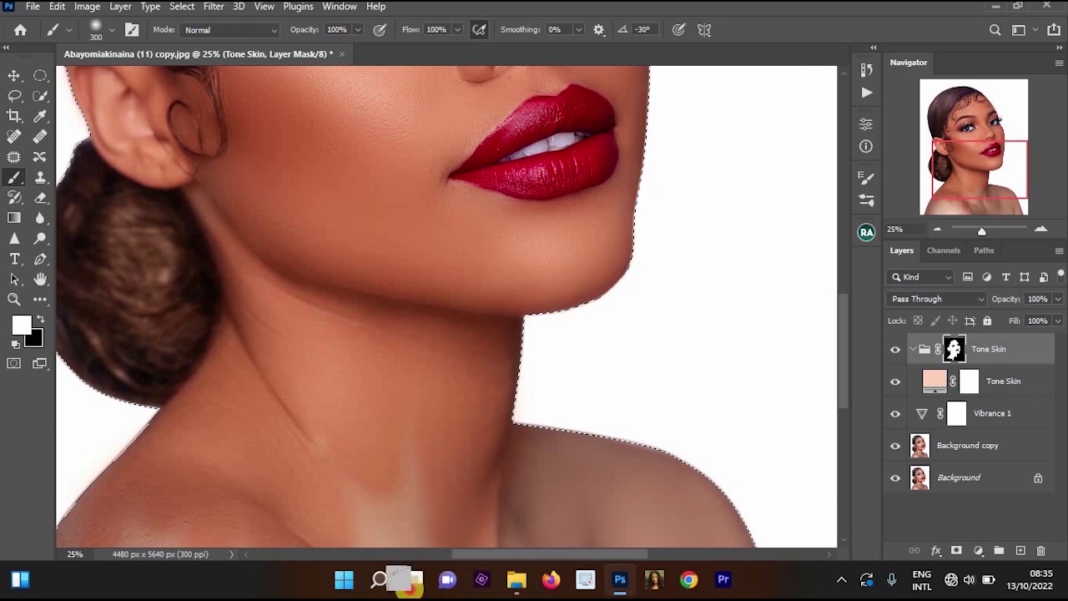
scroll(409, 408, down, 4)
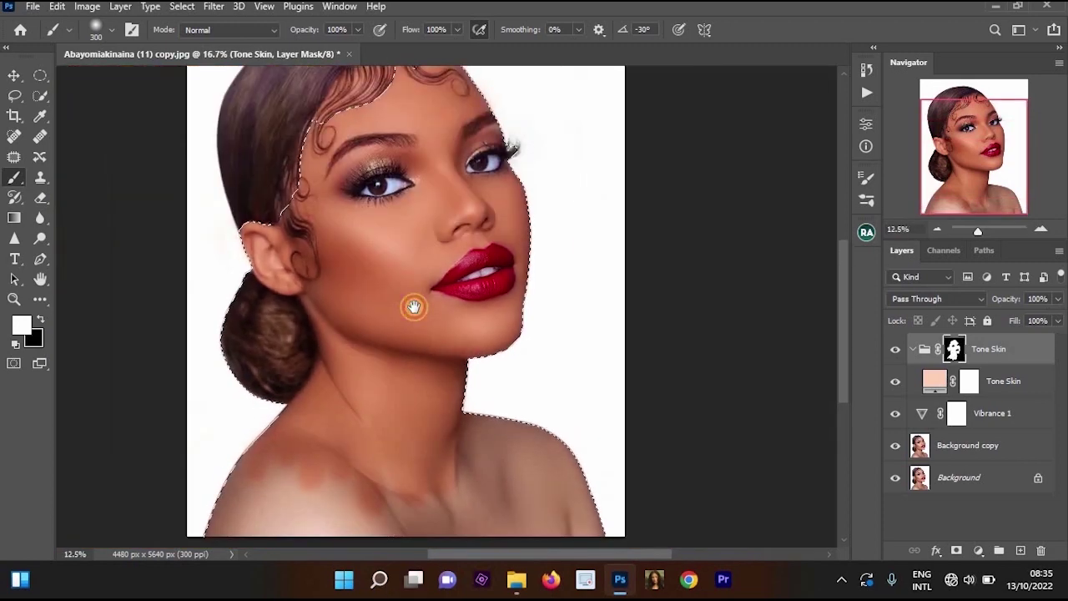
scroll(387, 347, up, 2)
key(])
key(])
key(])
key(])
mouse_move(242, 365)
mouse_down()
mouse_move(136, 467)
mouse_move(225, 392)
mouse_up()
mouse_move(350, 371)
mouse_down()
mouse_move(439, 410)
mouse_move(584, 369)
mouse_move(551, 327)
mouse_move(554, 344)
mouse_move(639, 403)
mouse_up()
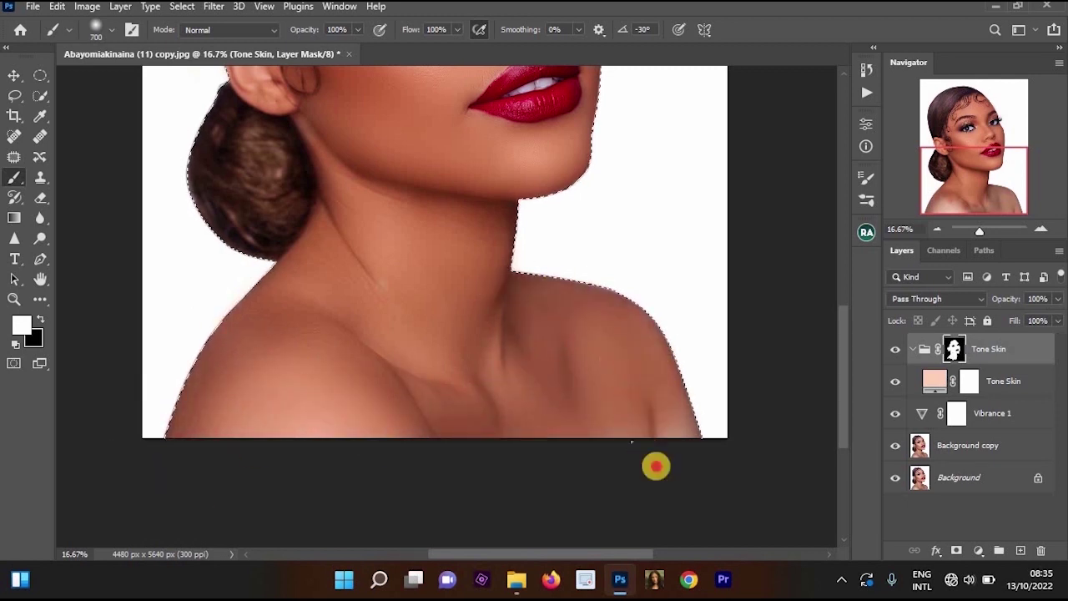
- Clear the selection and lower the Tone Skin group's opacity to 67%
drag(412, 196, 359, 403)
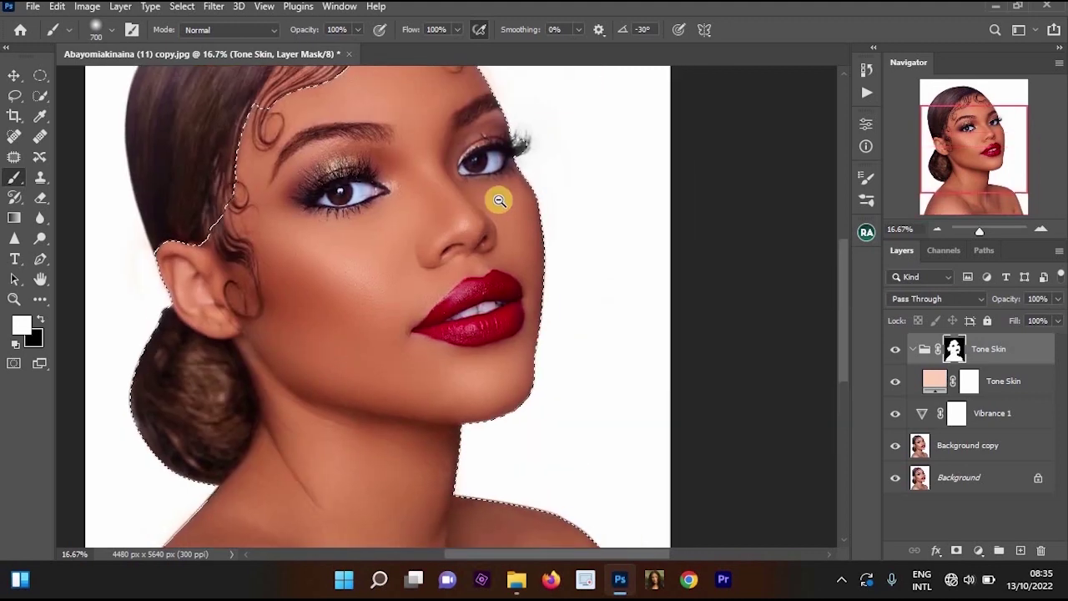
key(ctrl+minus)
click(14, 98)
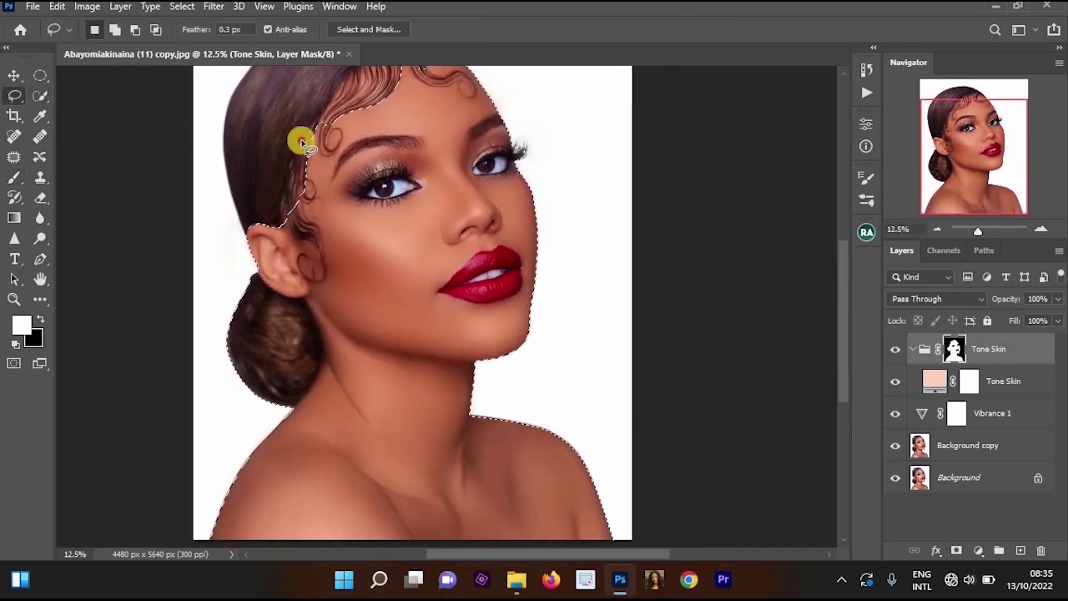
key(ctrl+d)
key(ctrl+plus)
drag(766, 272, 803, 235)
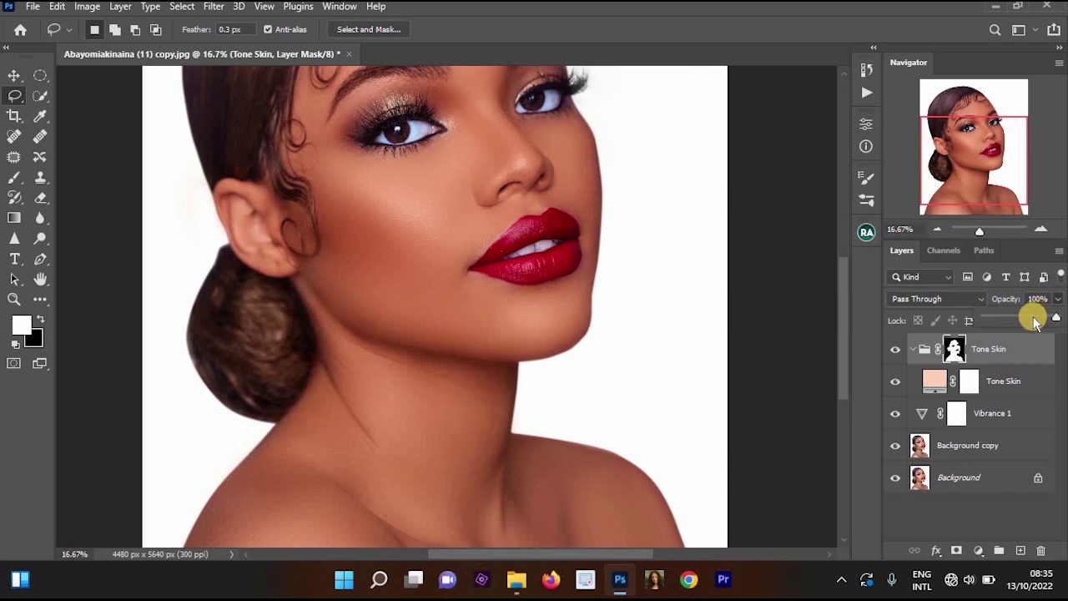
click(1033, 318)
- Compare the portrait with the Tone Skin group hidden and shown, checking the face, neck and shoulders
alt+click(628, 271)
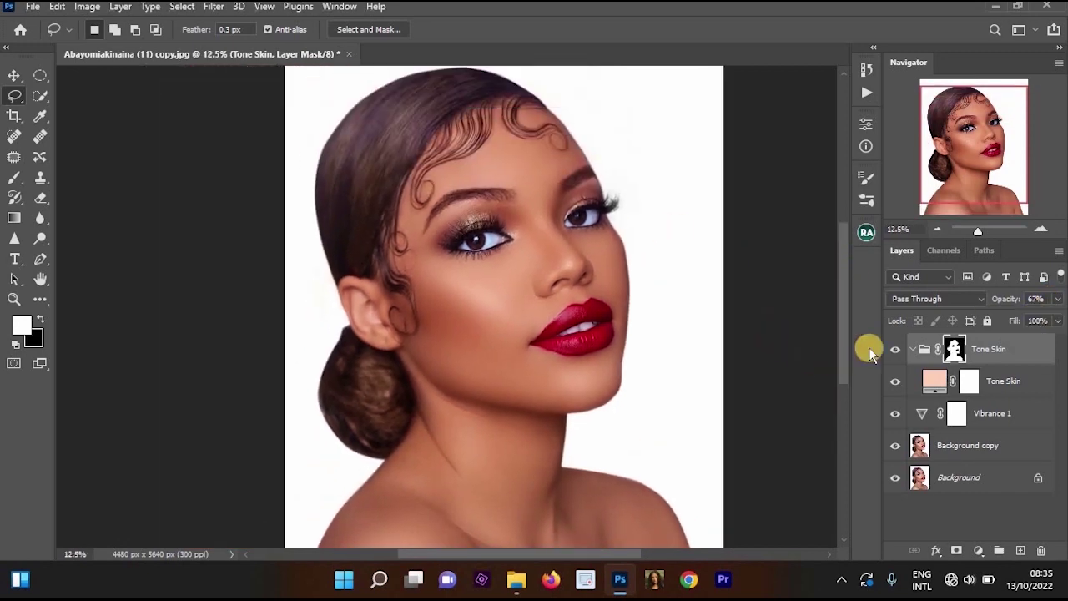
key(ctrl+plus)
click(893, 349)
click(893, 354)
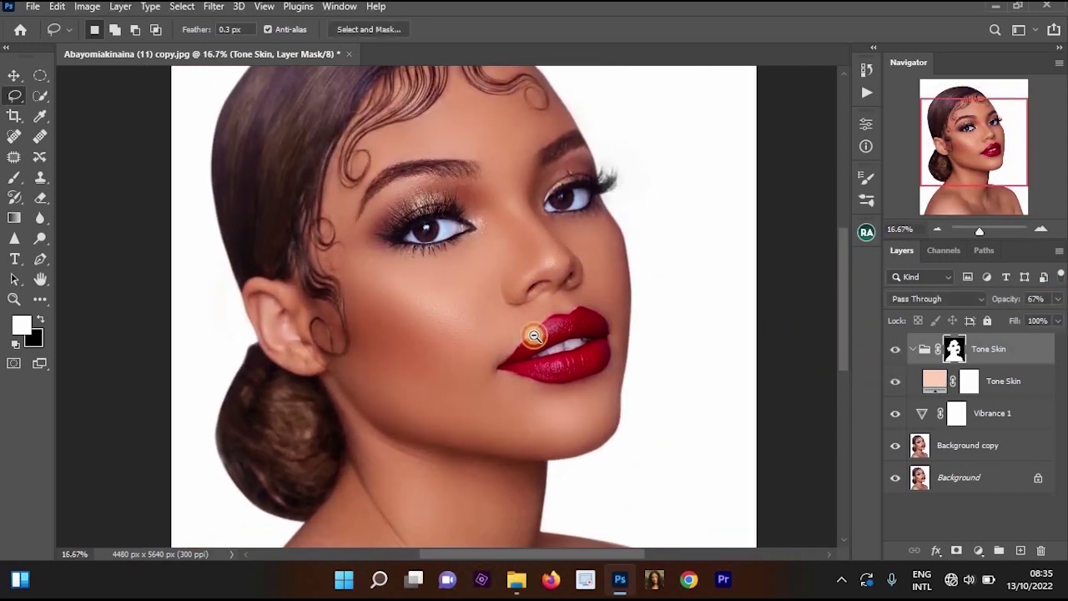
alt+click(515, 243)
drag(519, 243, 495, 154)
key(ctrl+plus)
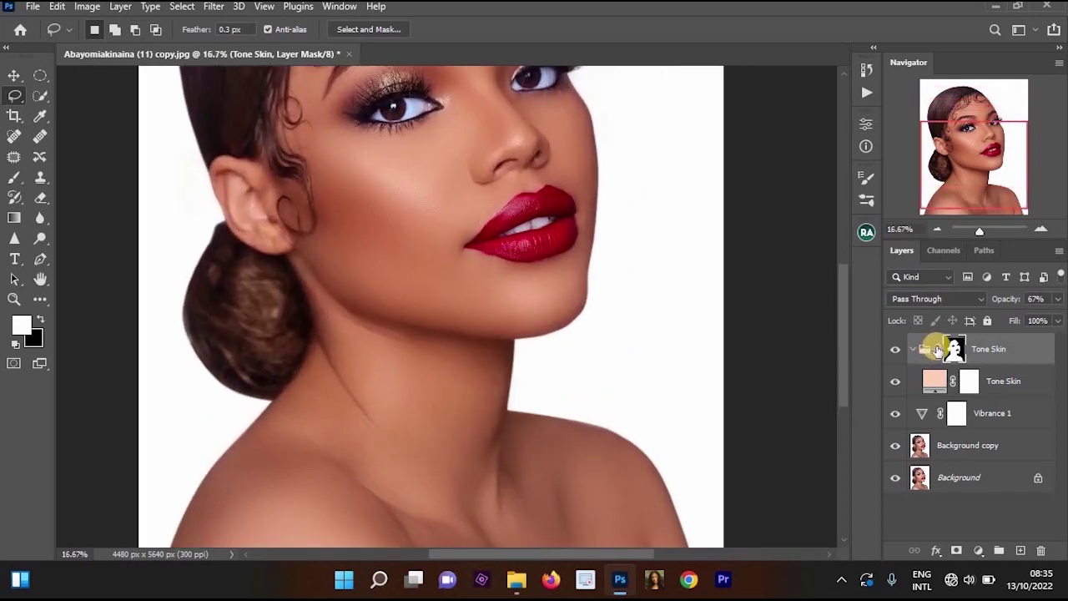
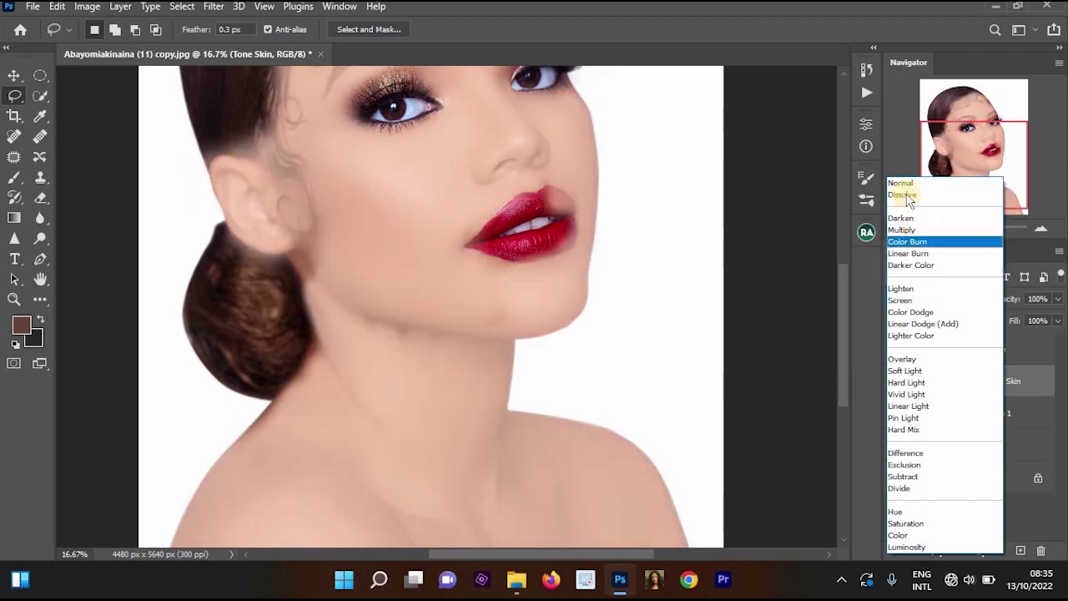
- Switch the Tone Skin fill layer's blend mode to Color Burn and toggle the layer off and on to compare
click(907, 241)
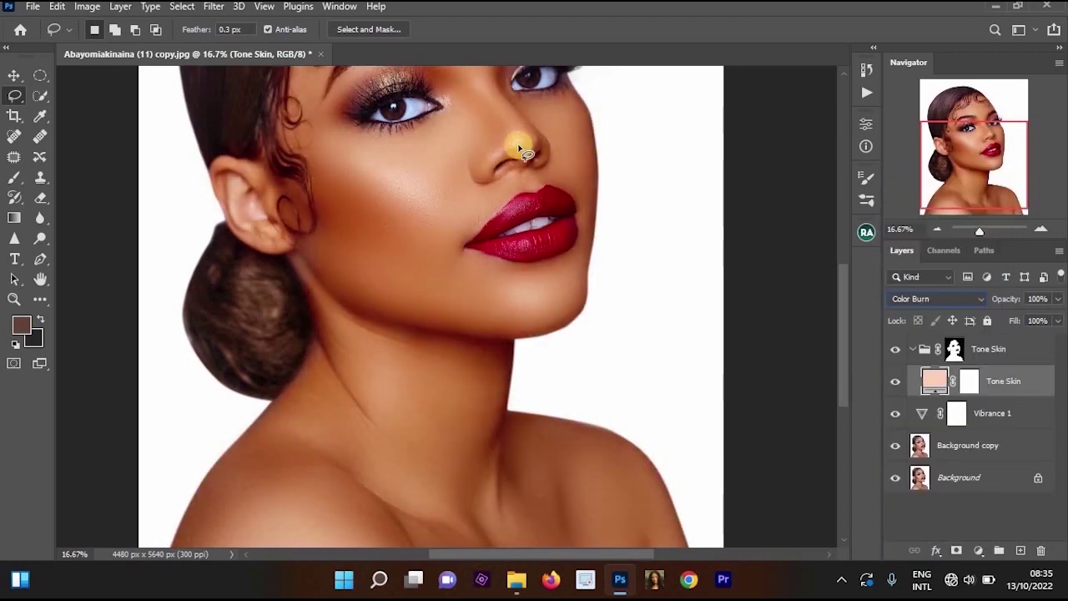
drag(532, 119, 531, 170)
key(ctrl+plus)
click(889, 381)
click(889, 381)
- Examine the Color Burn skin tone closely over the eyes, nose, cheek and lips
alt+click(643, 276)
ctrl+click(542, 290)
drag(574, 231, 575, 538)
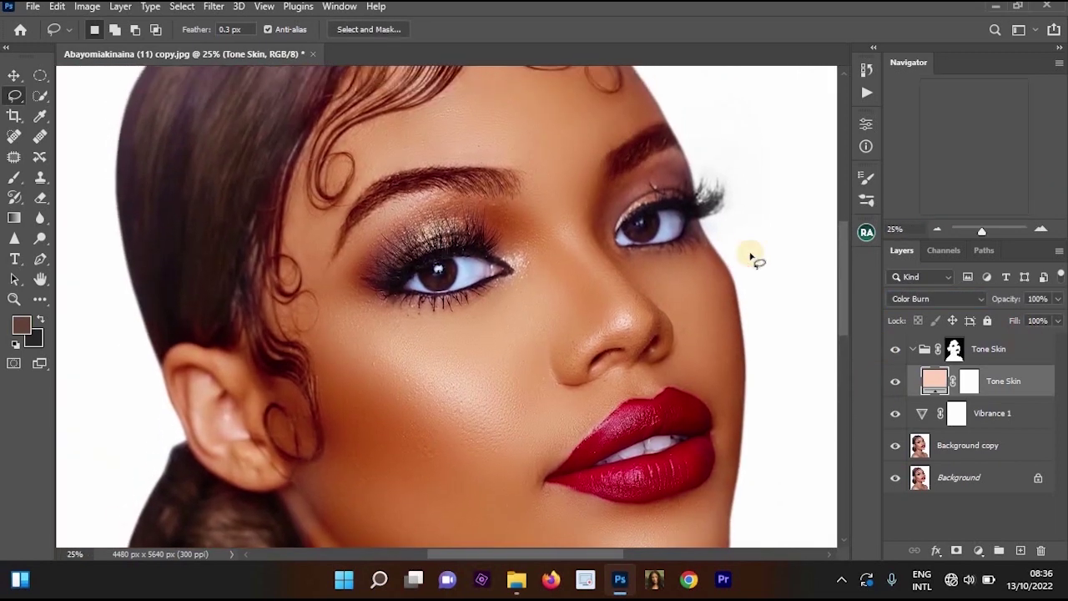
alt+click(753, 252)
drag(684, 312, 624, 319)
drag(577, 263, 543, 407)
key(ctrl+plus)
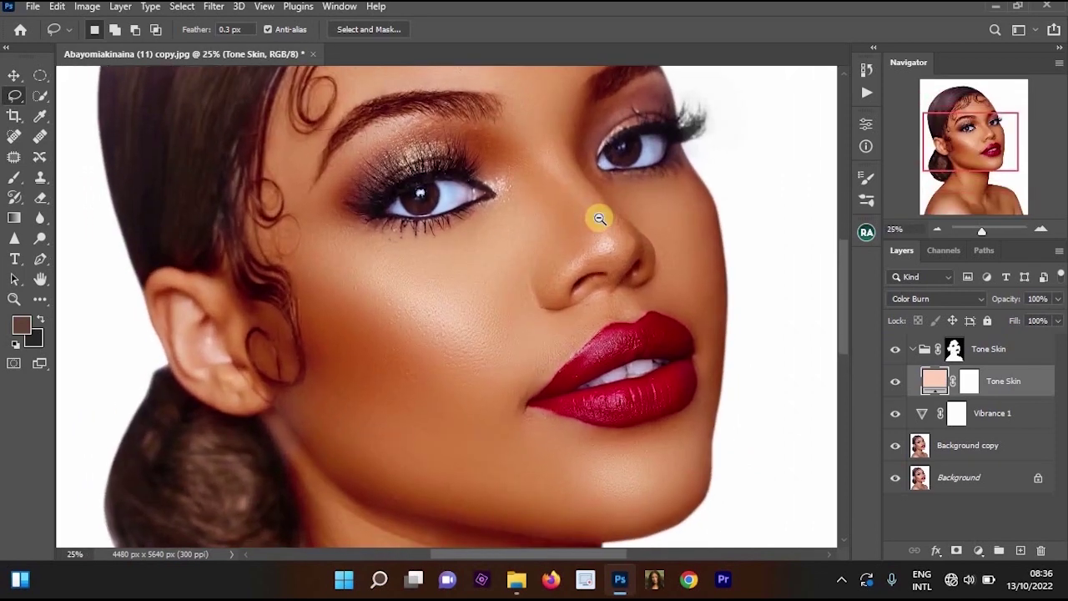
drag(709, 407, 714, 270)
drag(601, 334, 675, 284)
key(ctrl+minus)
- Lower the opacity of the Color Burn Tone Skin fill layer to 49%
click(1038, 348)
click(1041, 381)
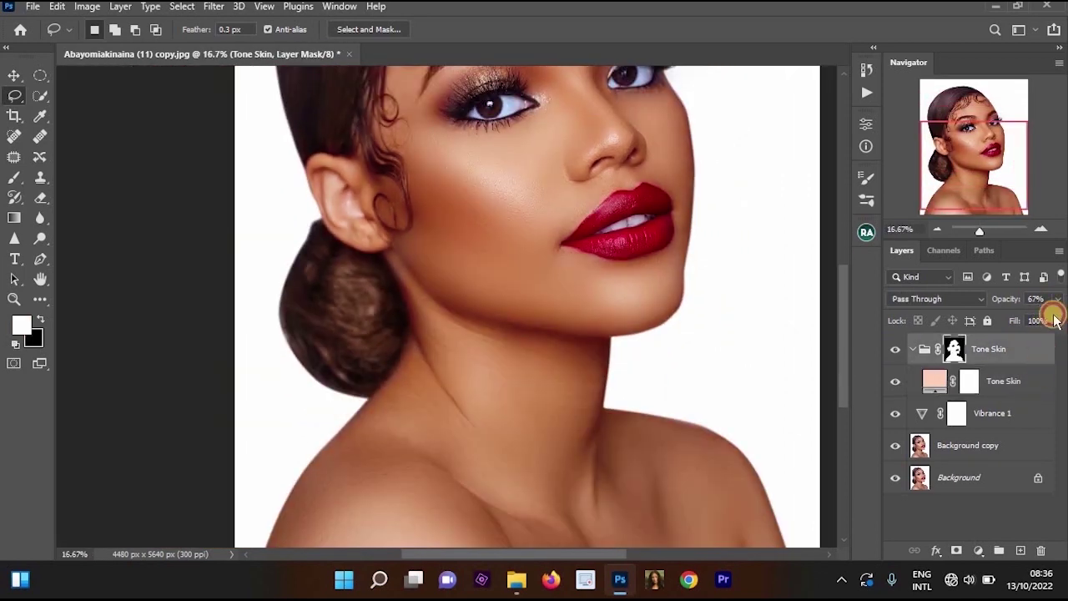
drag(1045, 303, 1016, 323)
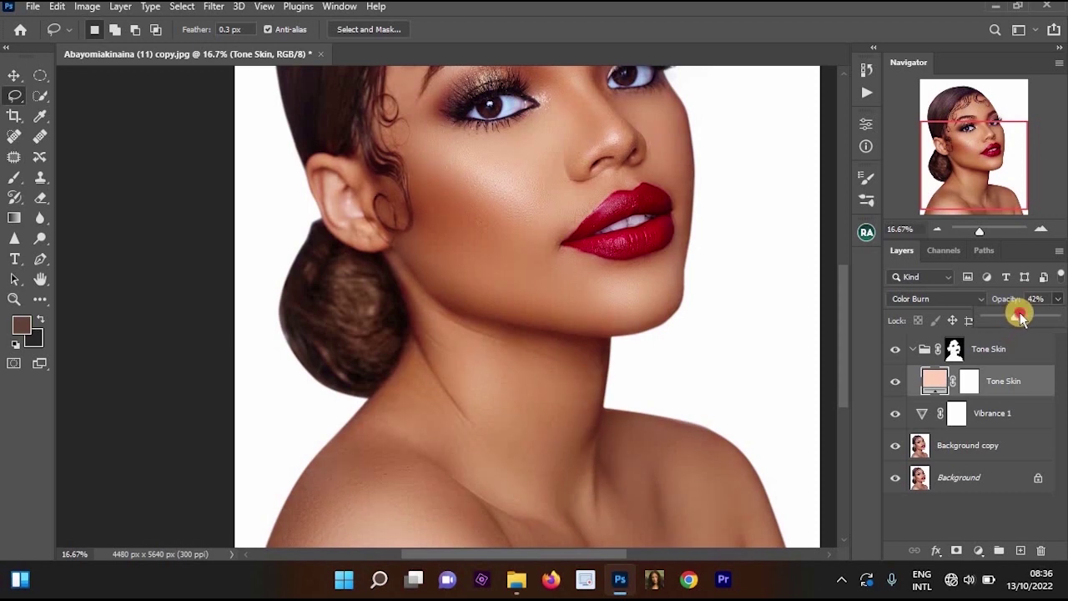
- Compare the portrait with the Tone Skin group hidden and shown, and inspect the softened Color Burn tone up close
scroll(648, 312, down, 1)
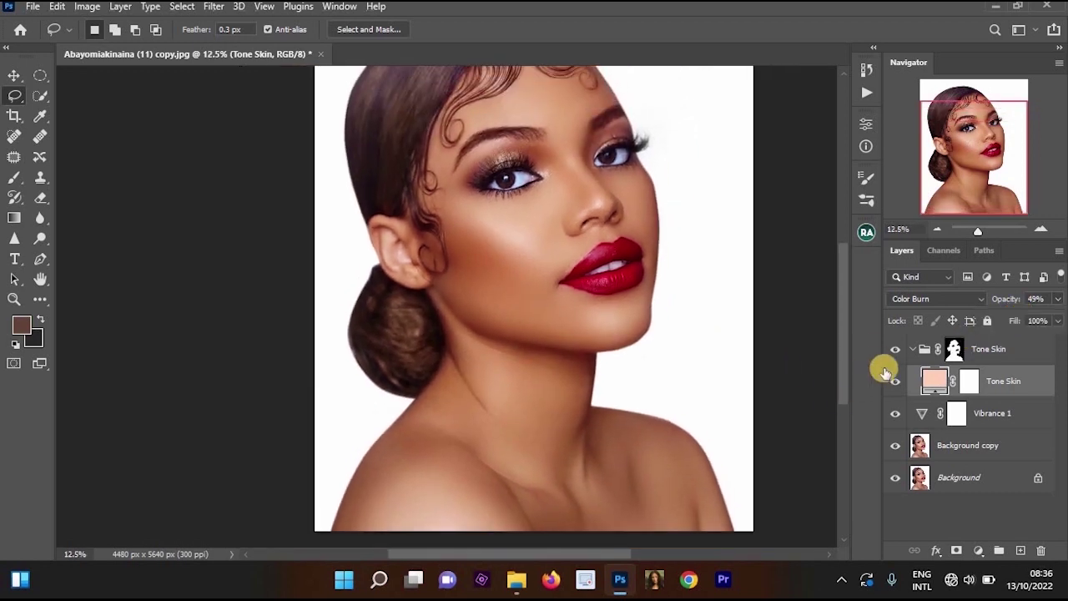
click(892, 379)
click(893, 353)
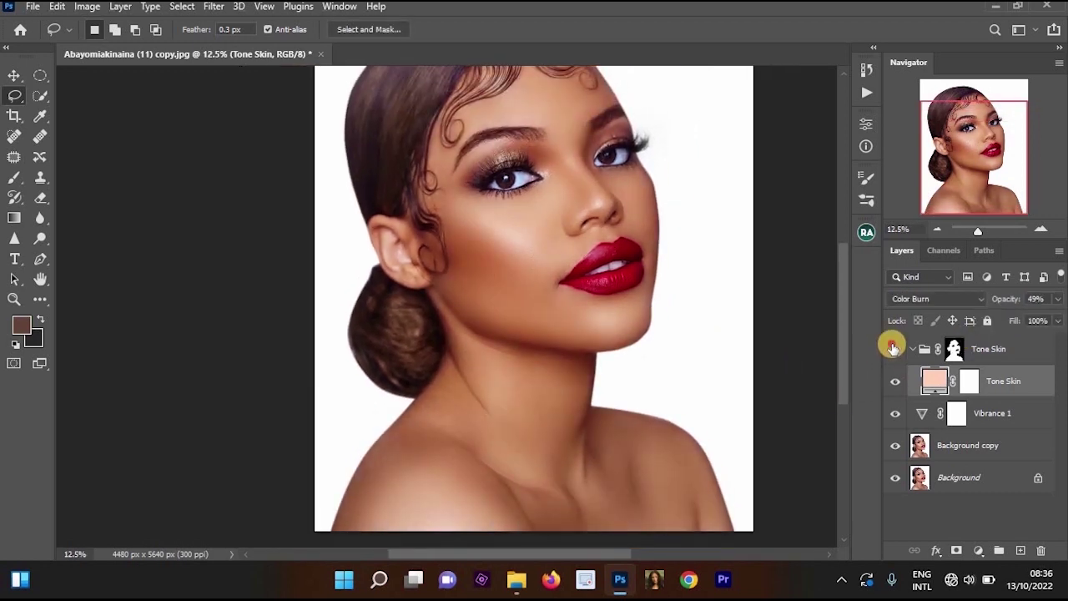
click(893, 350)
click(892, 350)
click(893, 349)
click(892, 349)
scroll(572, 217, up, 3)
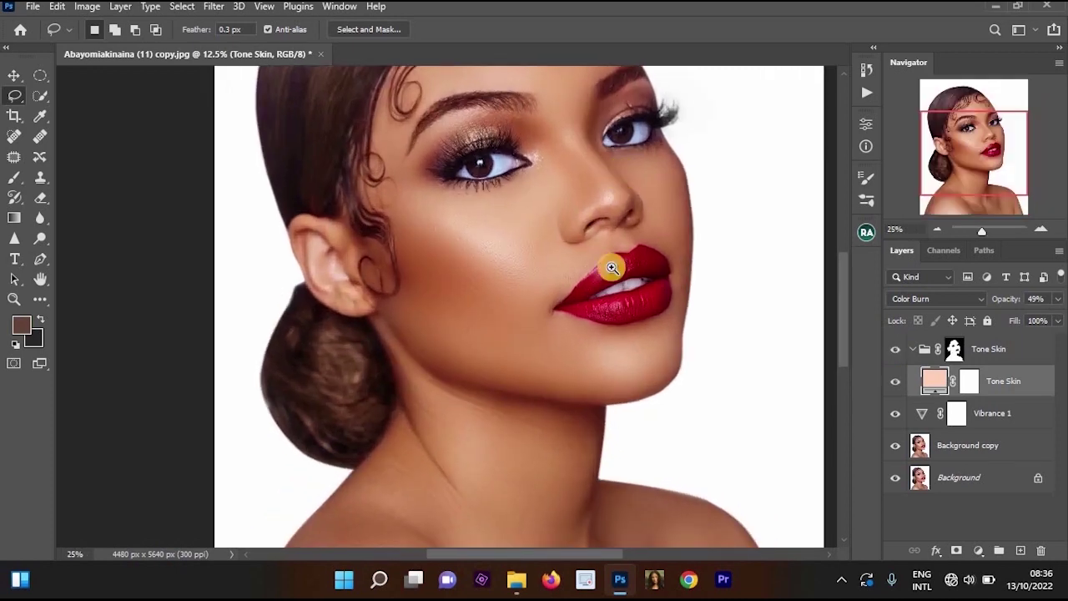
scroll(599, 333, up, 5)
scroll(581, 197, down, 1)
scroll(796, 319, down, 4)
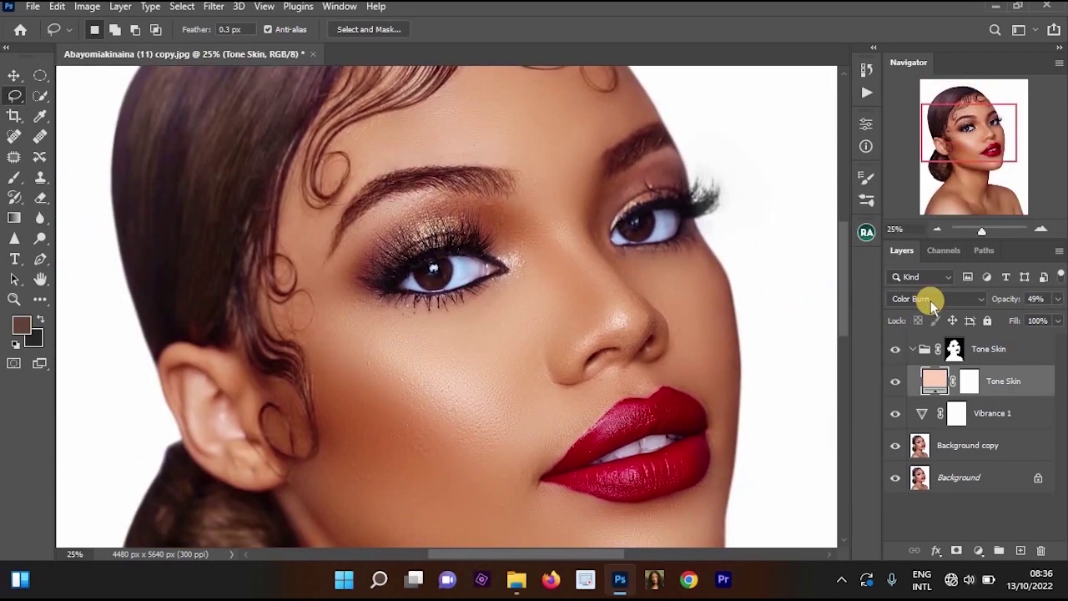
- Set the Tone Skin fill layer's blend mode to Multiply and its opacity to 100%
click(927, 299)
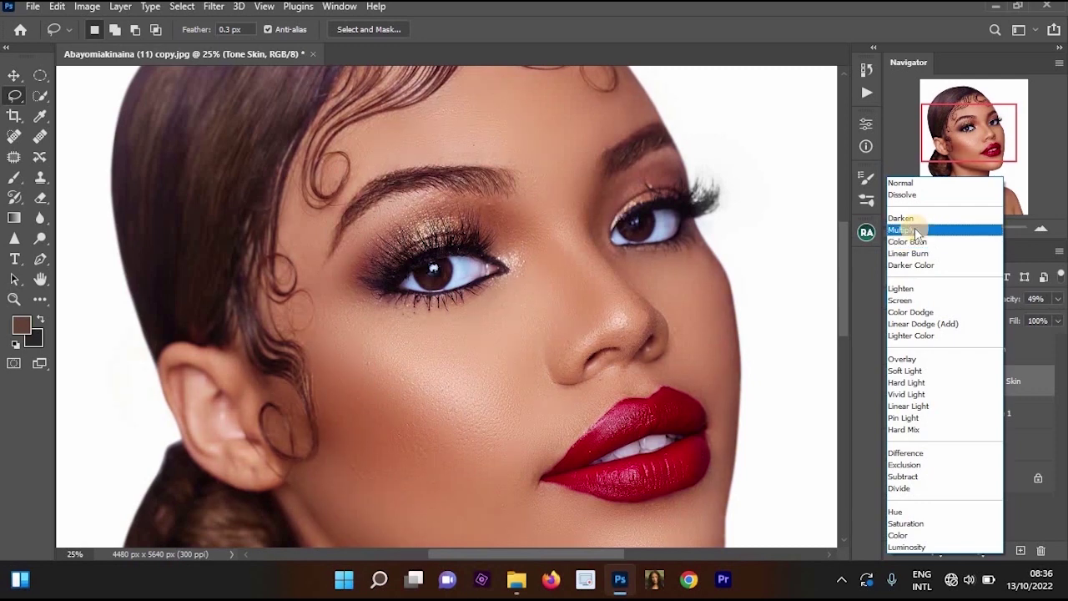
click(914, 228)
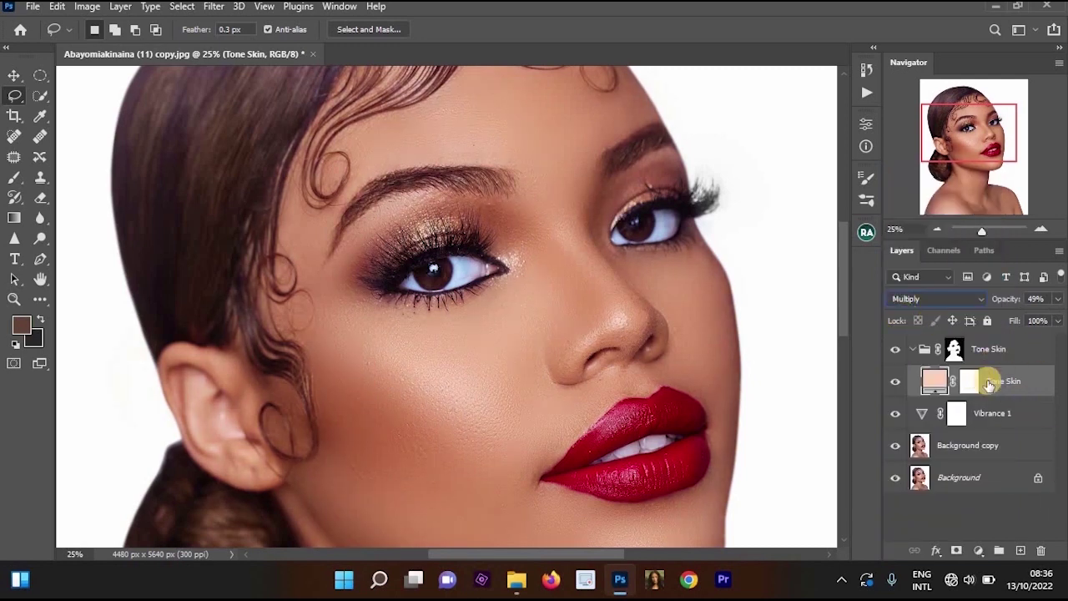
click(1057, 298)
drag(1017, 317, 1055, 317)
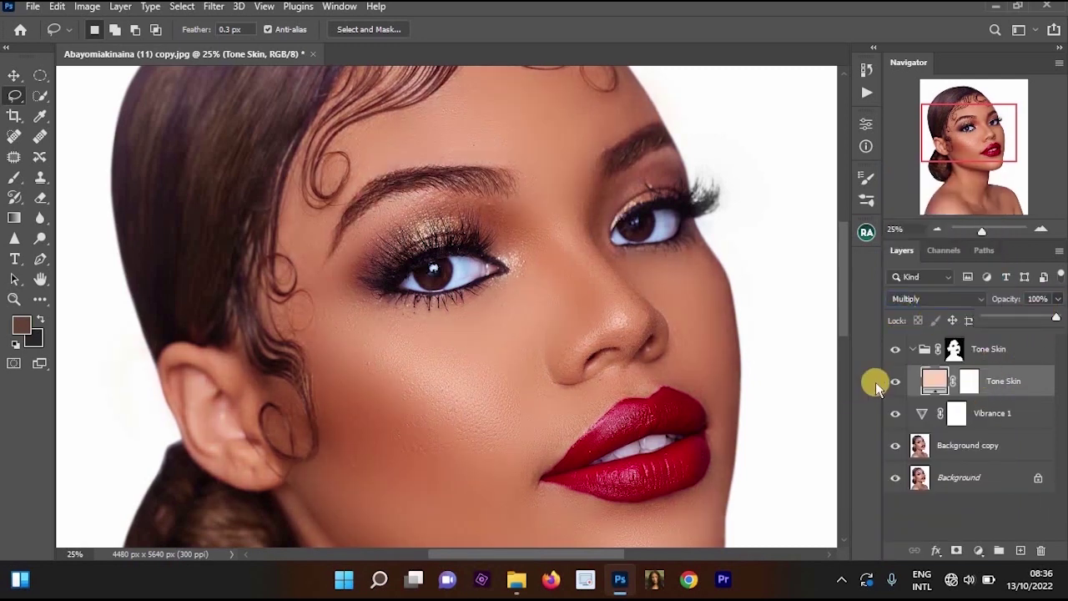
- Look over the face and neck with the Multiply tone applied
key(v)
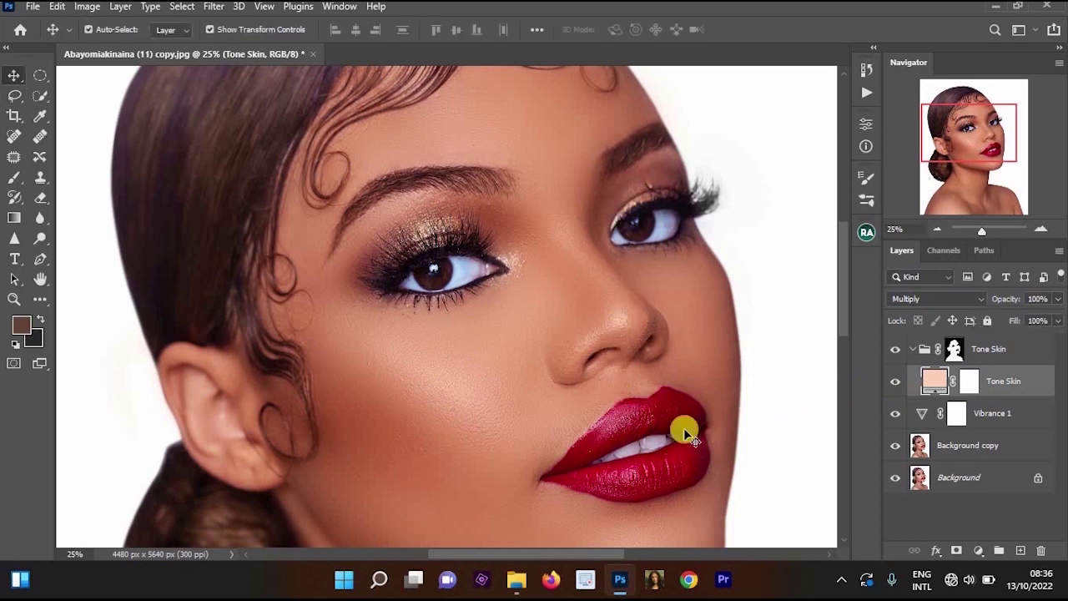
scroll(551, 222, down, 3)
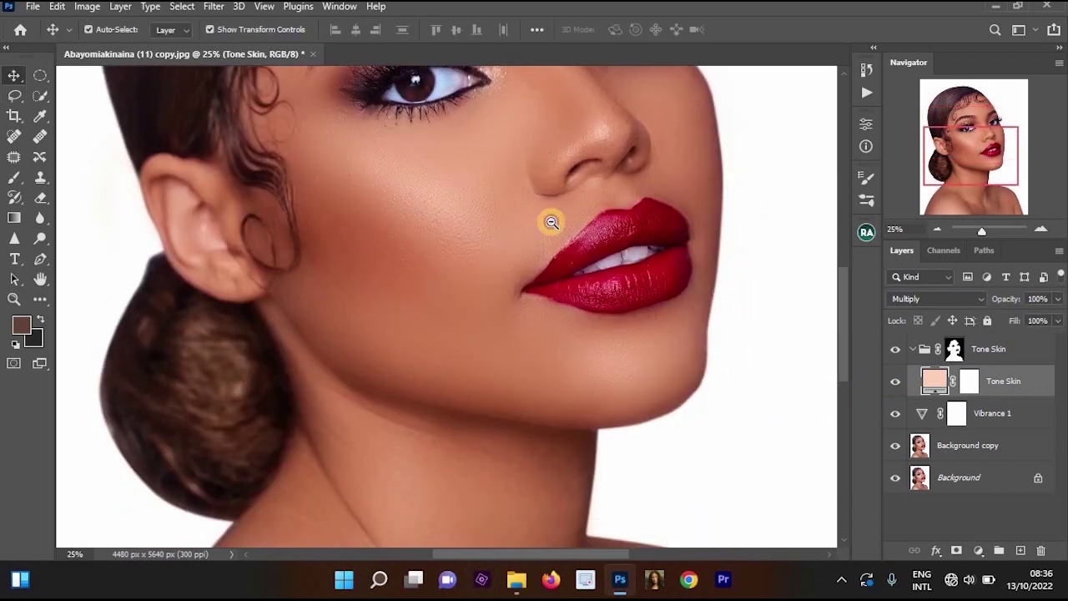
scroll(550, 201, down, 2)
drag(526, 172, 512, 234)
scroll(612, 286, up, 2)
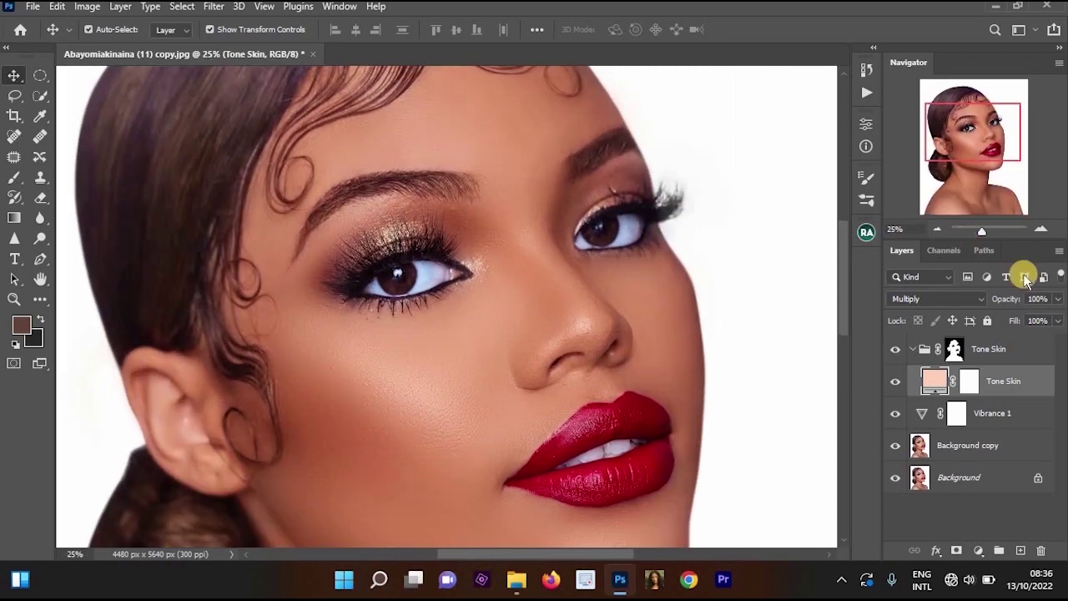
- Set the Tone Skin fill layer's blend mode to Color Burn
click(959, 299)
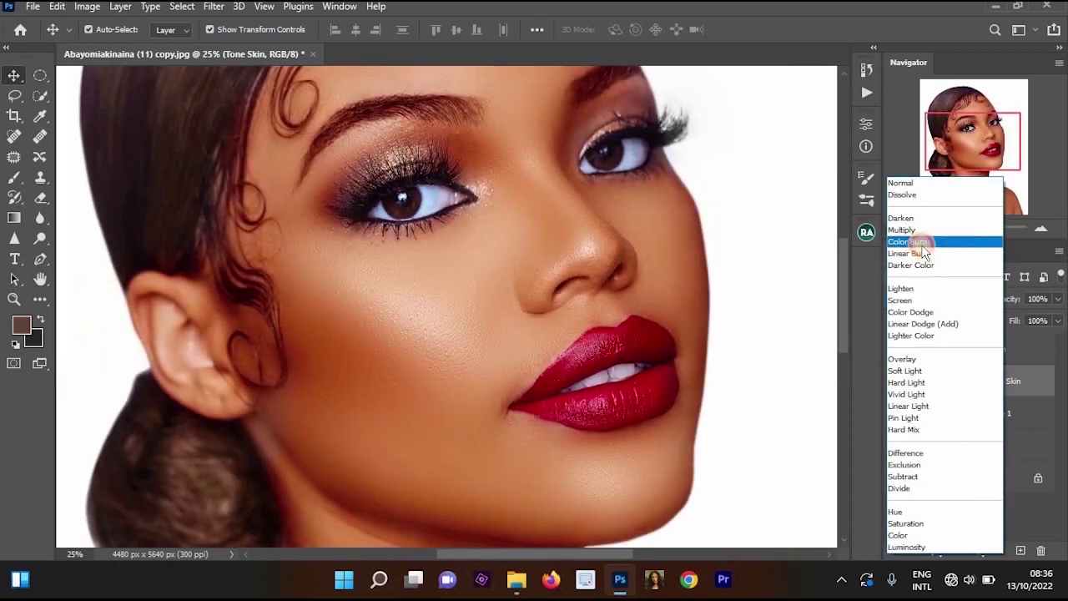
click(924, 242)
scroll(669, 252, down, 2)
drag(654, 240, 637, 198)
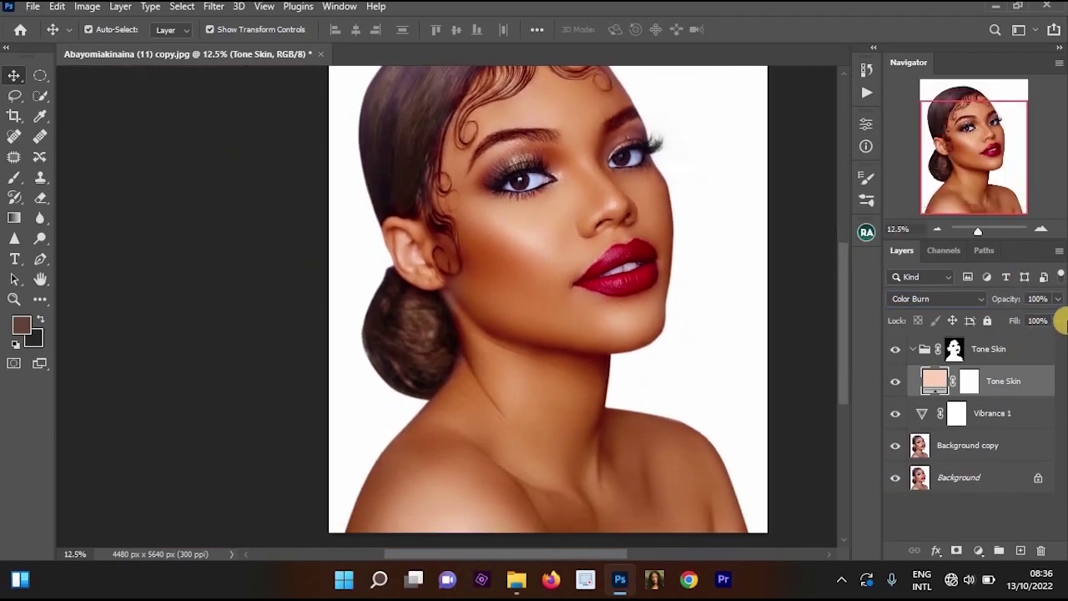
- Lower the Tone Skin group's opacity to 33%
click(1058, 300)
click(1016, 349)
click(1032, 317)
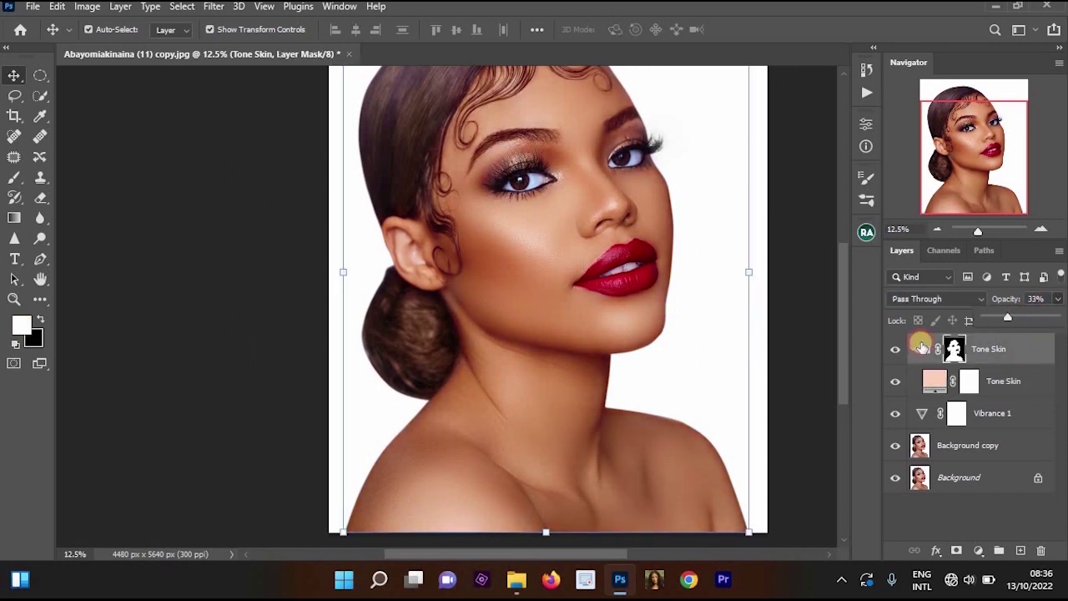
click(627, 210)
alt+click(623, 242)
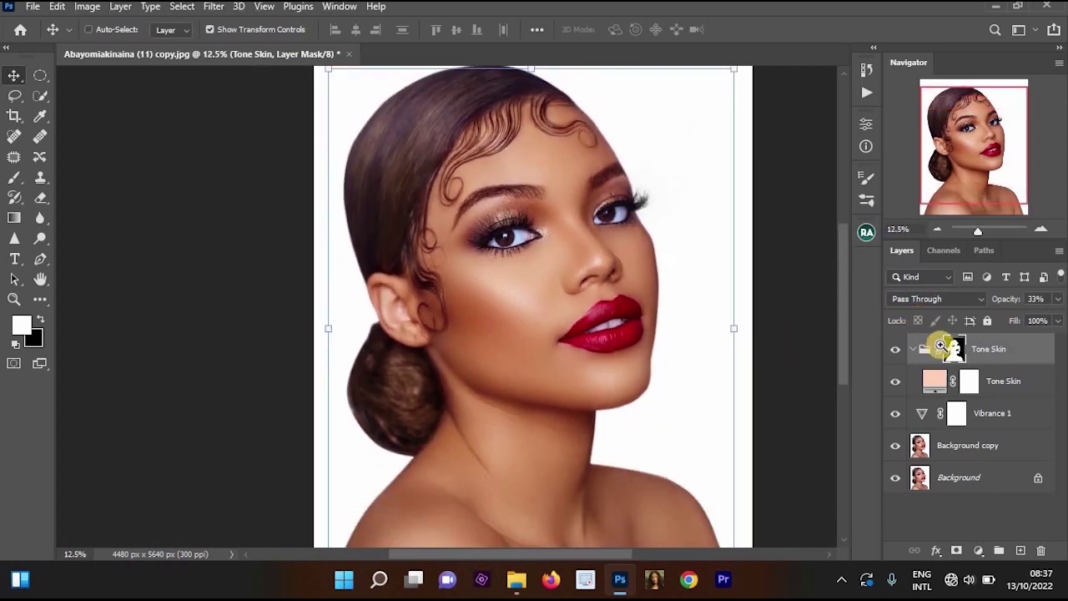
- Raise the Tone Skin group's opacity to 40%
click(994, 385)
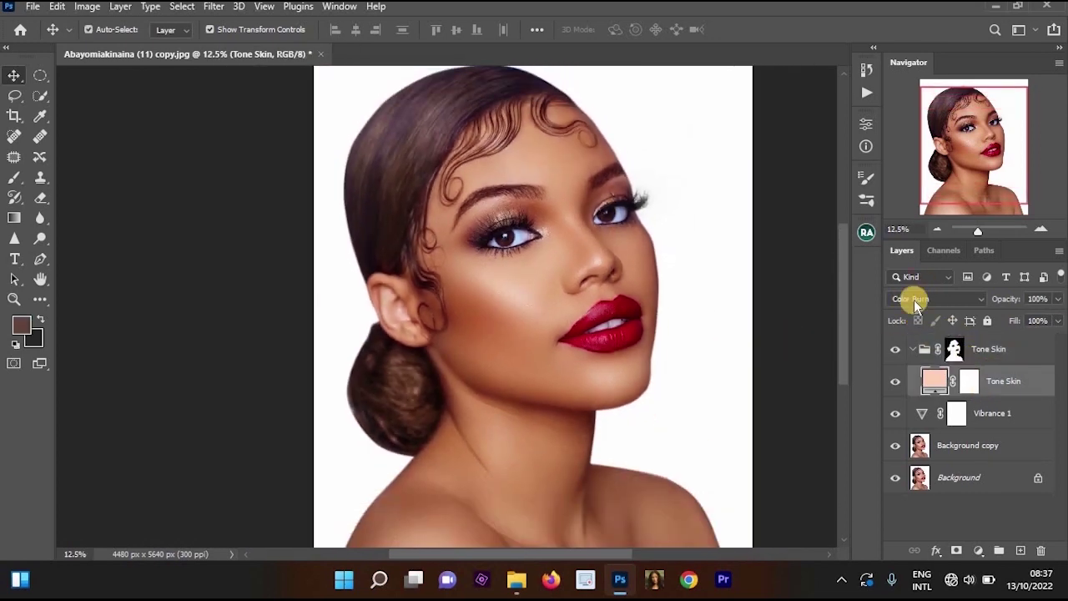
click(615, 245)
click(987, 351)
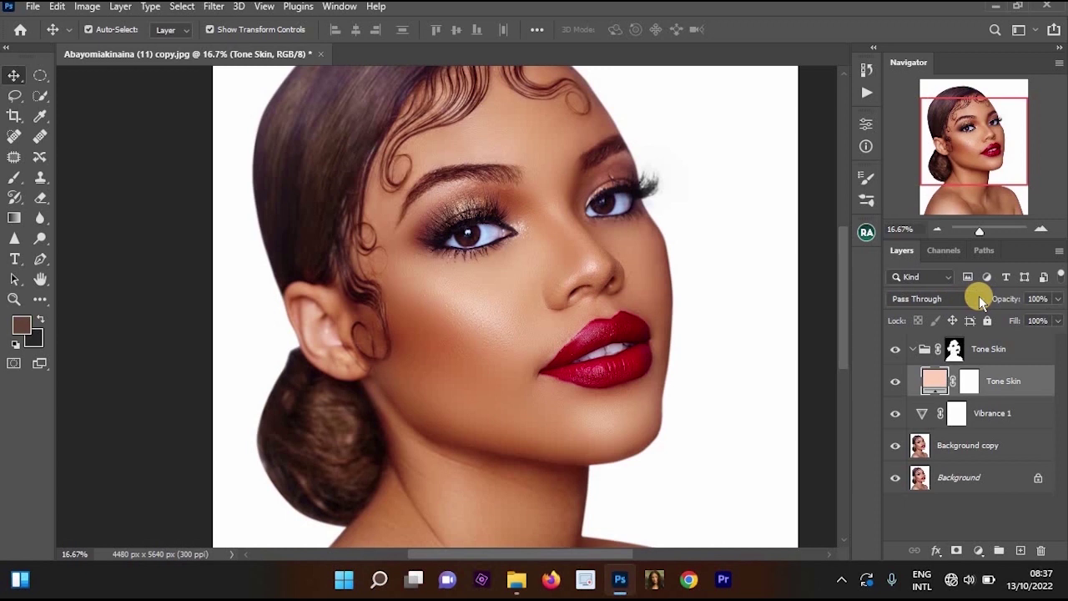
click(1058, 300)
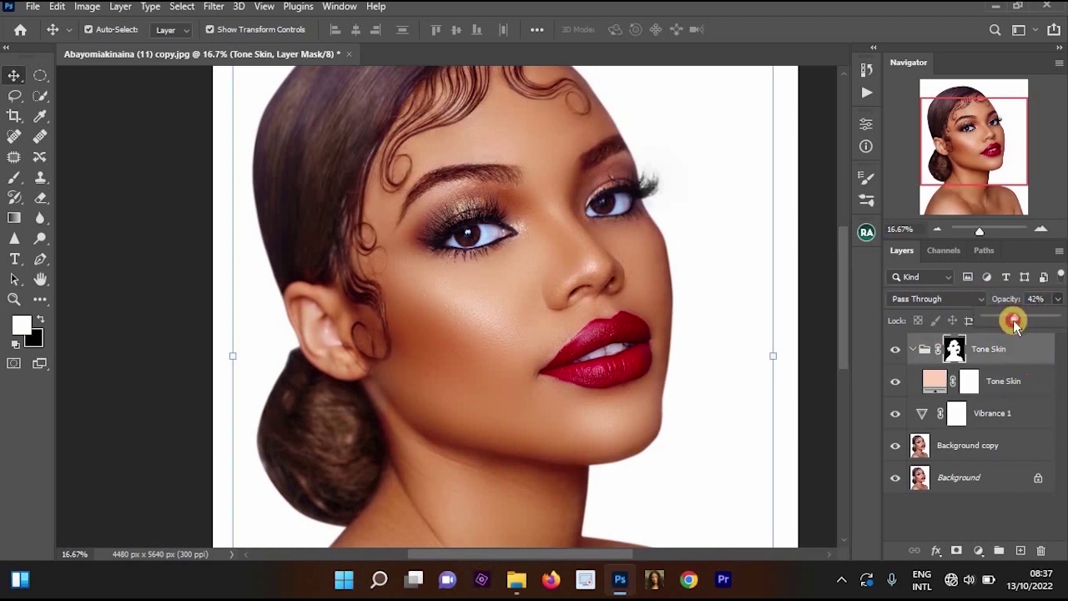
- Compare the portrait with the Tone Skin group hidden and shown, and examine the toned face up close
scroll(569, 197, down, 2)
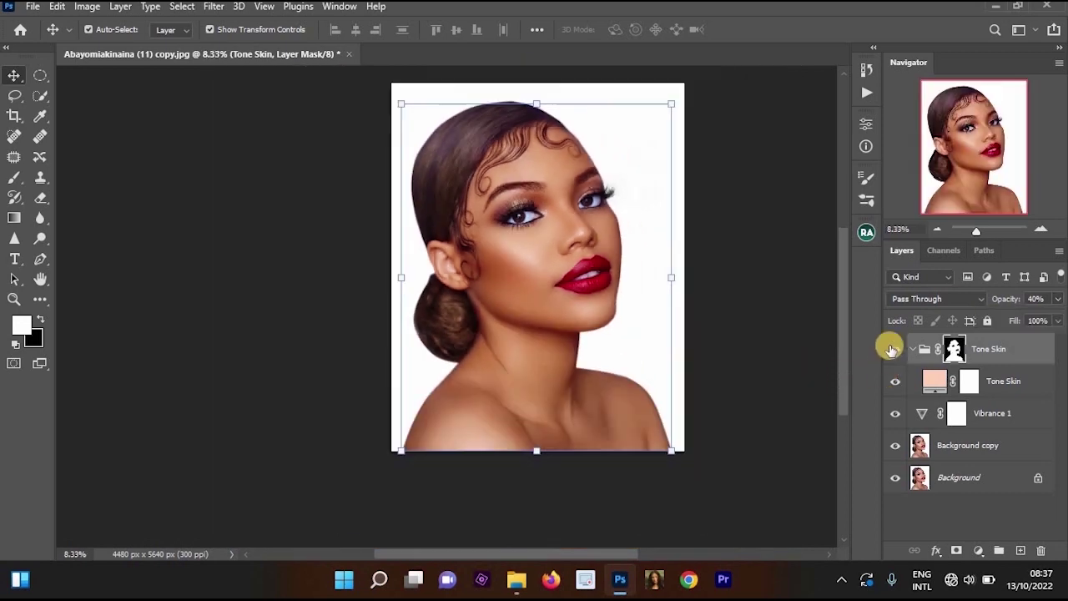
click(893, 348)
click(893, 349)
click(893, 348)
click(893, 349)
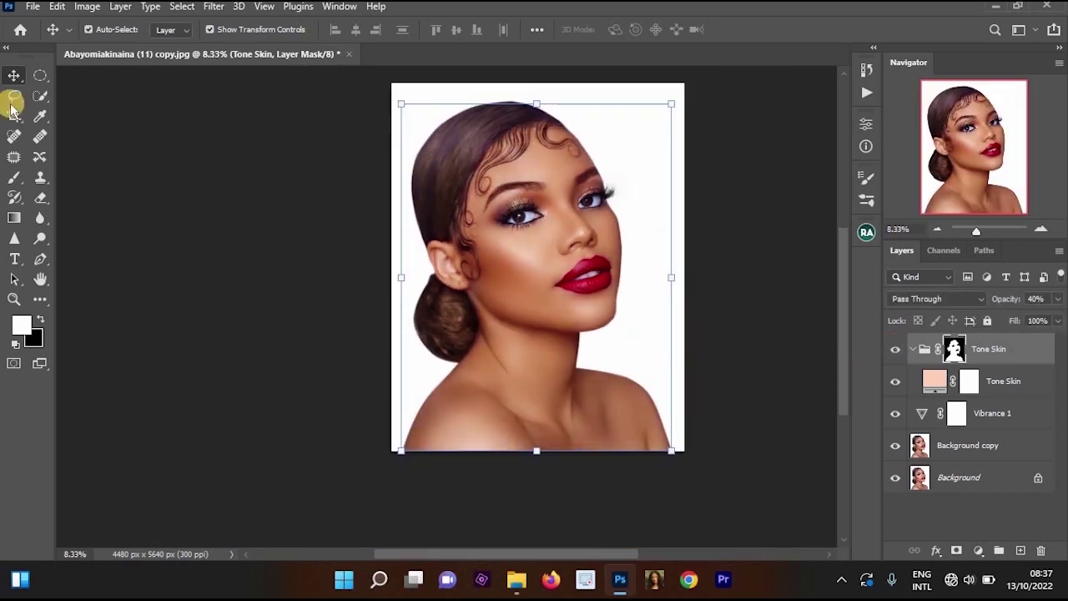
key(l)
ctrl+click(566, 268)
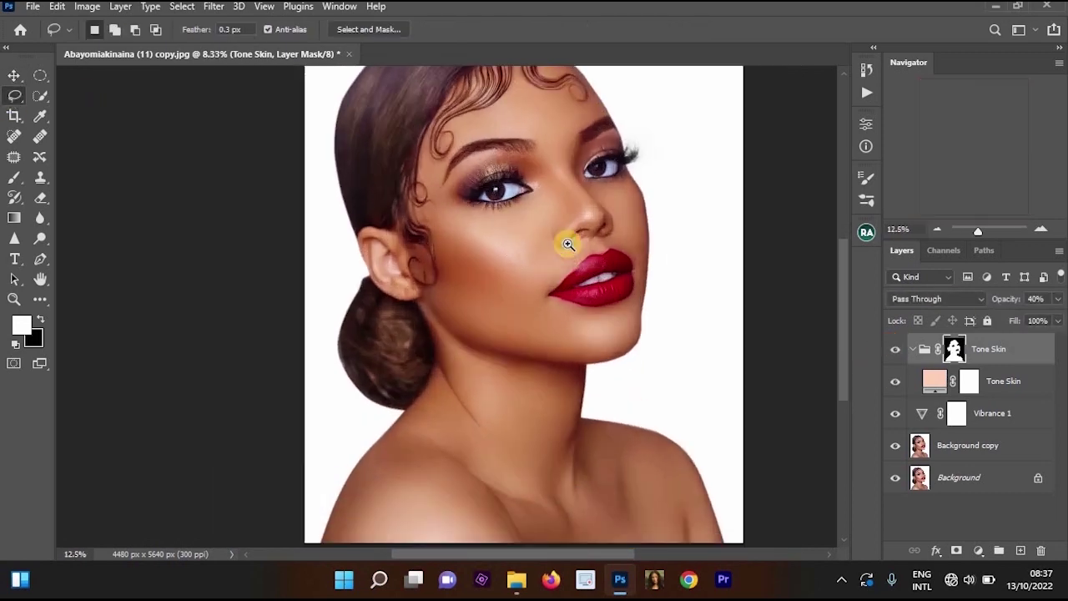
ctrl+click(569, 247)
ctrl+click(576, 307)
scroll(579, 294, up, 3)
alt+click(592, 307)
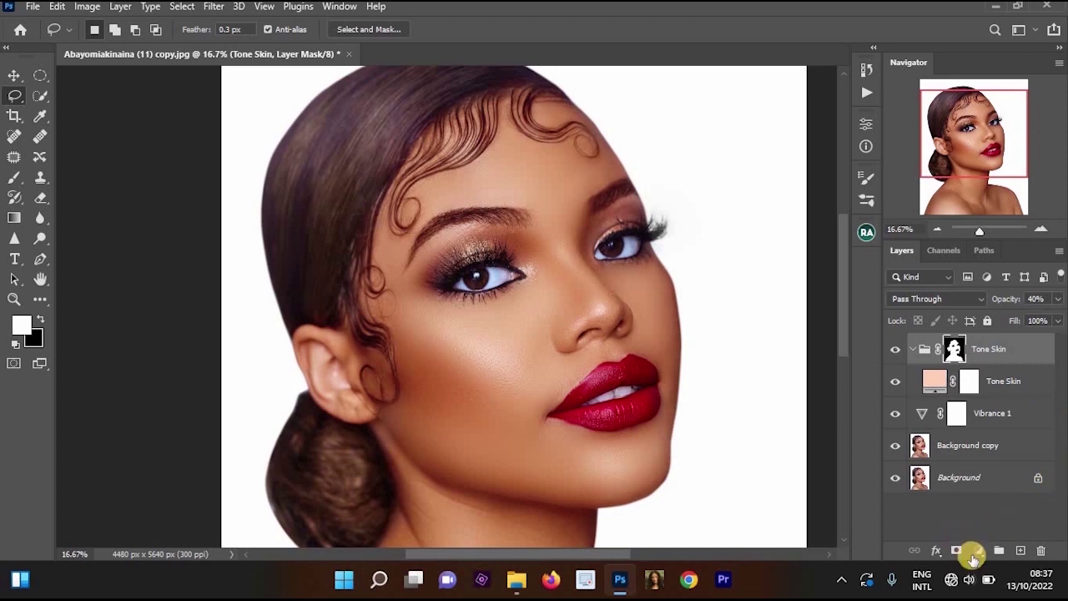
- Add a Brightness/Contrast adjustment layer above the fill layer inside the Tone Skin group
click(972, 550)
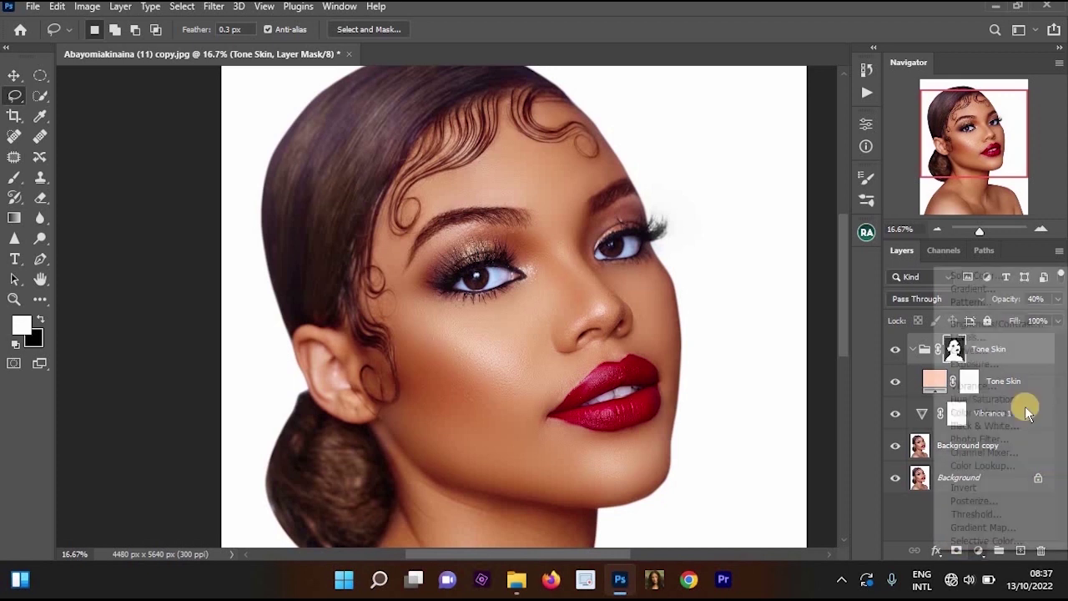
click(1022, 325)
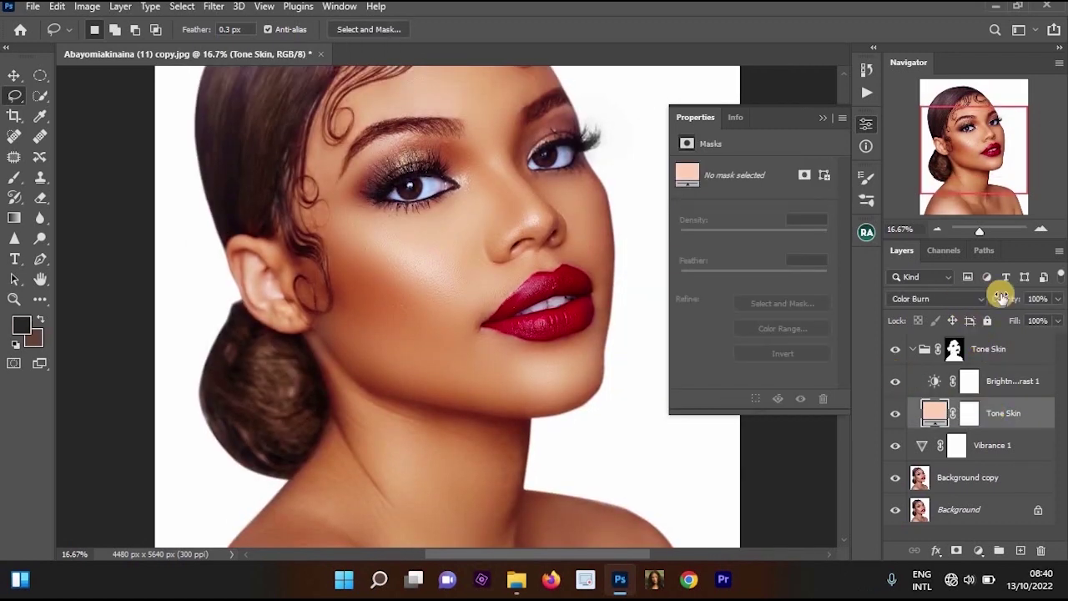
- Raise the Tone Skin group's opacity to 100% to expose untoned skin along the mask edges
click(1028, 350)
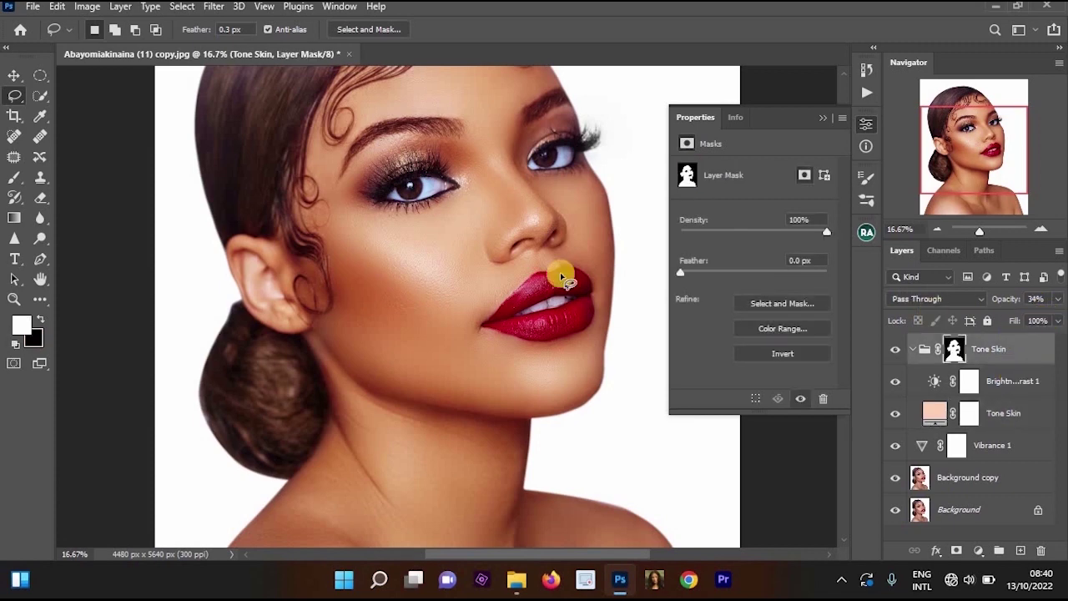
key(ctrl+plus)
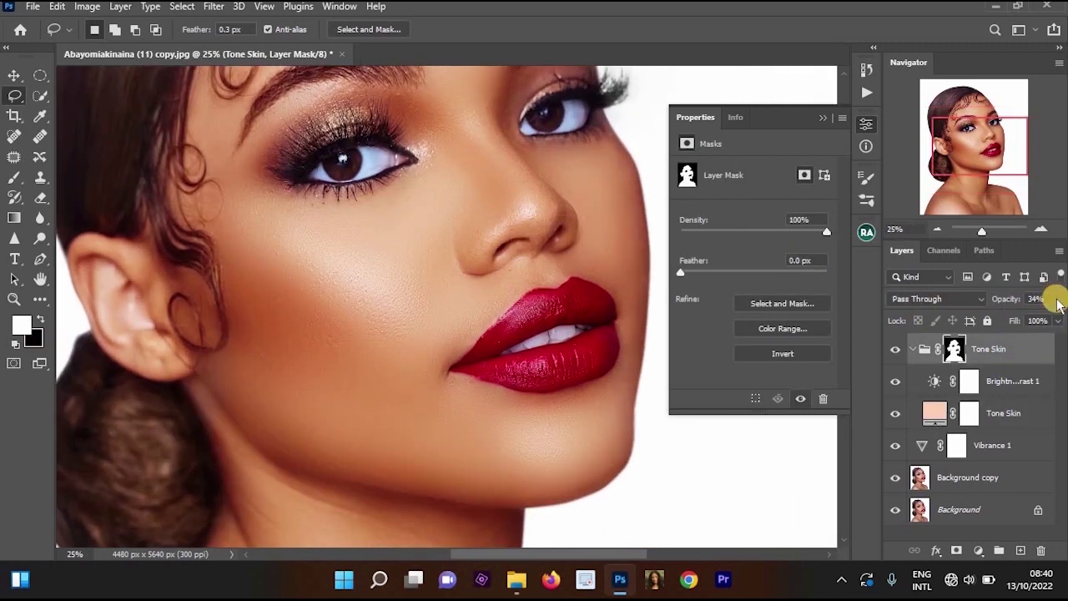
click(1059, 299)
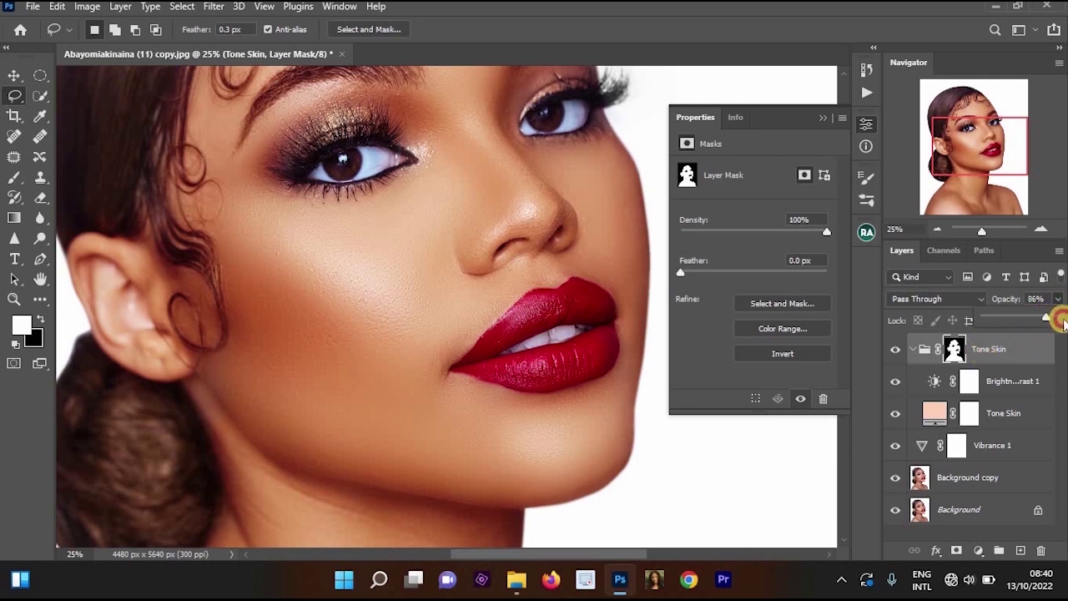
ctrl+alt+click(458, 244)
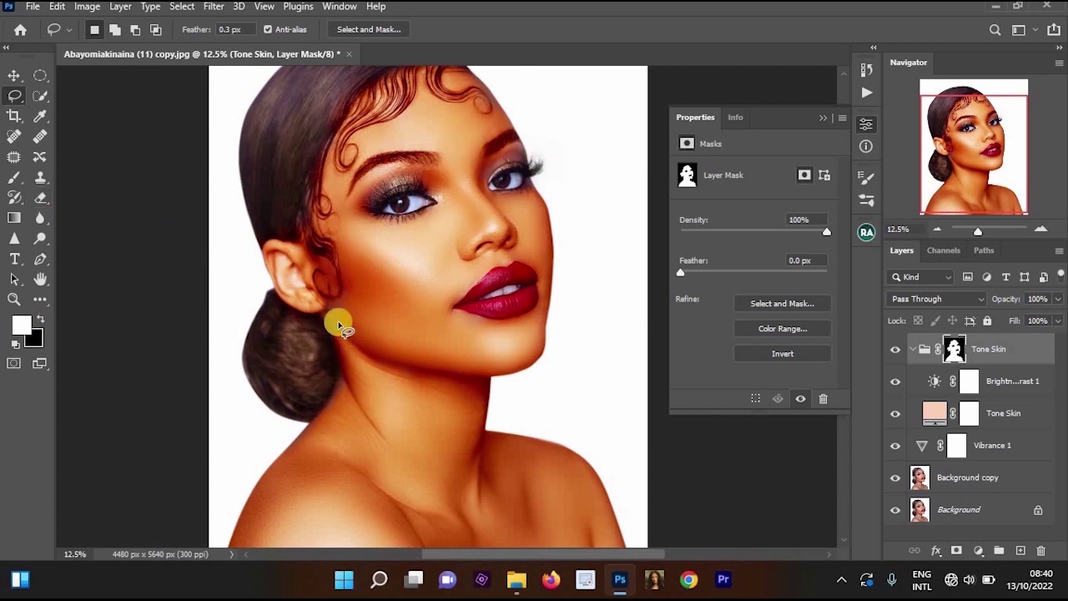
- Paint white on the Tone Skin group mask with a size 300 brush, below the ear and along the skin edge beside the hair bun
ctrl+click(348, 327)
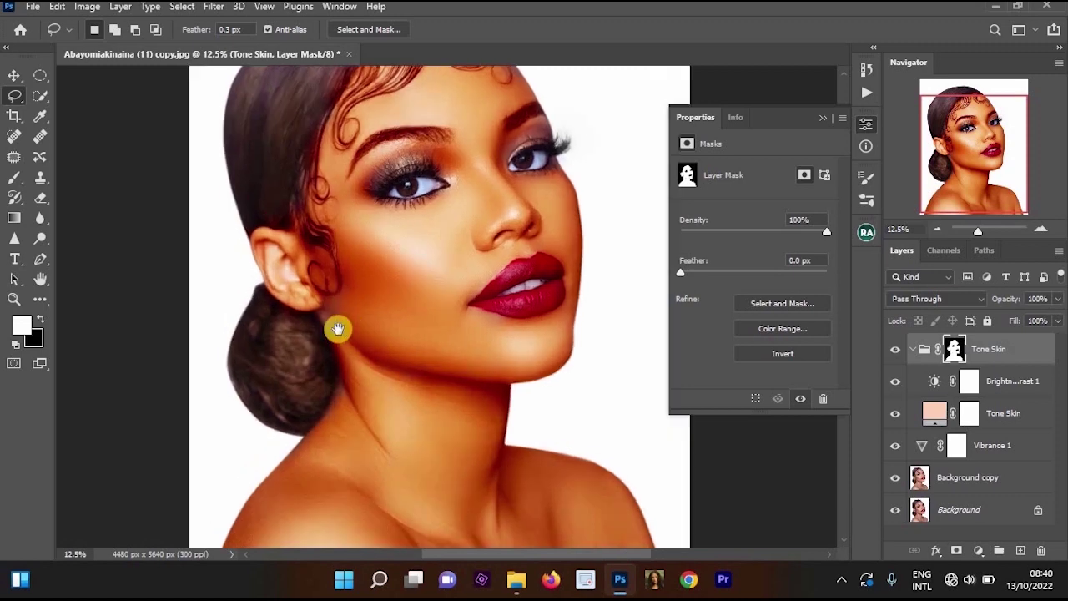
ctrl+click(336, 329)
ctrl+click(336, 331)
click(16, 175)
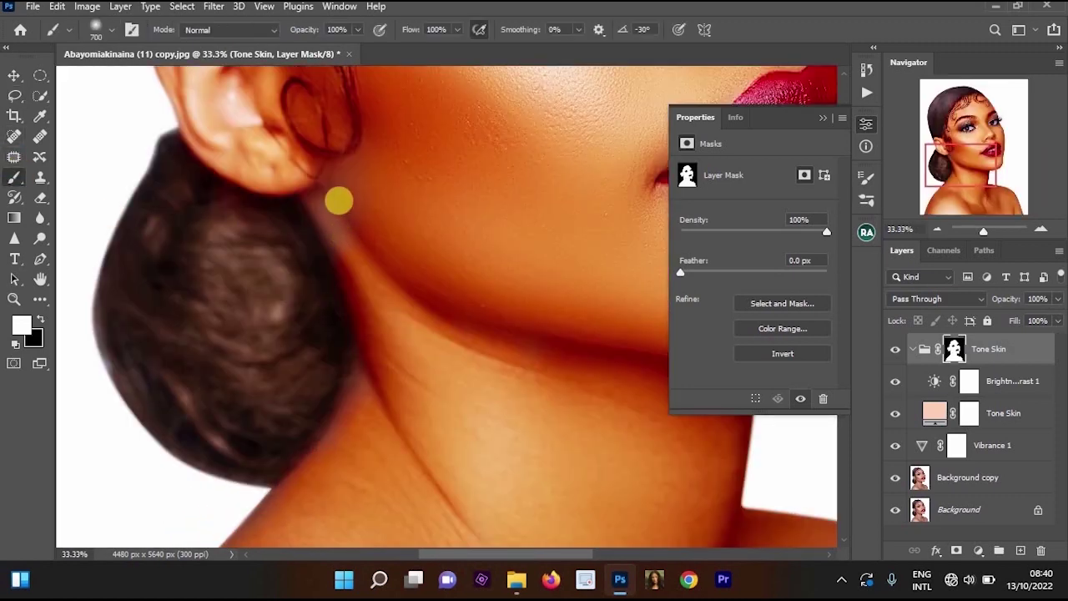
key(bracketleft)
key(bracketleft)
key(bracketleft)
key(bracketleft)
mouse_move(337, 199)
mouse_down()
mouse_move(353, 238)
mouse_move(328, 221)
mouse_up()
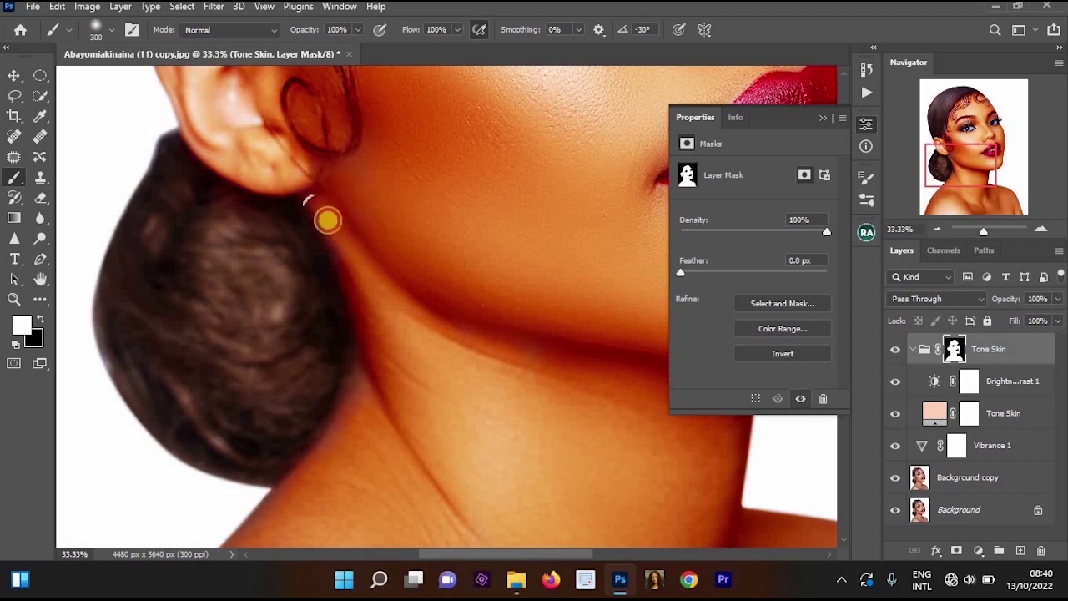
mouse_move(358, 390)
mouse_down()
mouse_move(353, 426)
mouse_move(304, 467)
mouse_move(267, 529)
mouse_up()
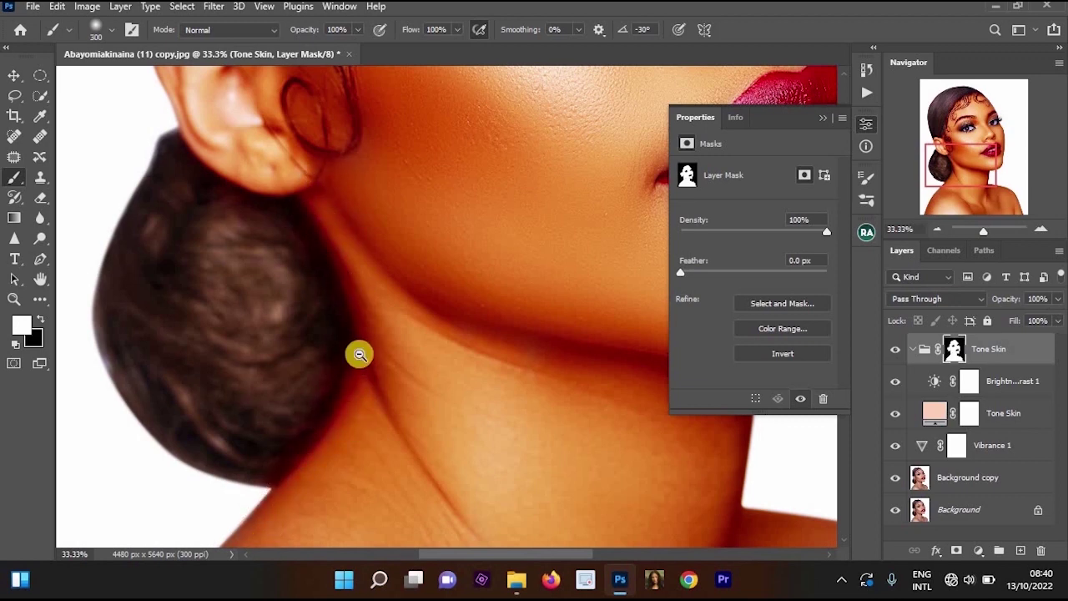
- Lower the Tone Skin group's opacity to 42%
alt+click(376, 316)
alt+click(376, 314)
alt+click(402, 226)
ctrl+click(363, 106)
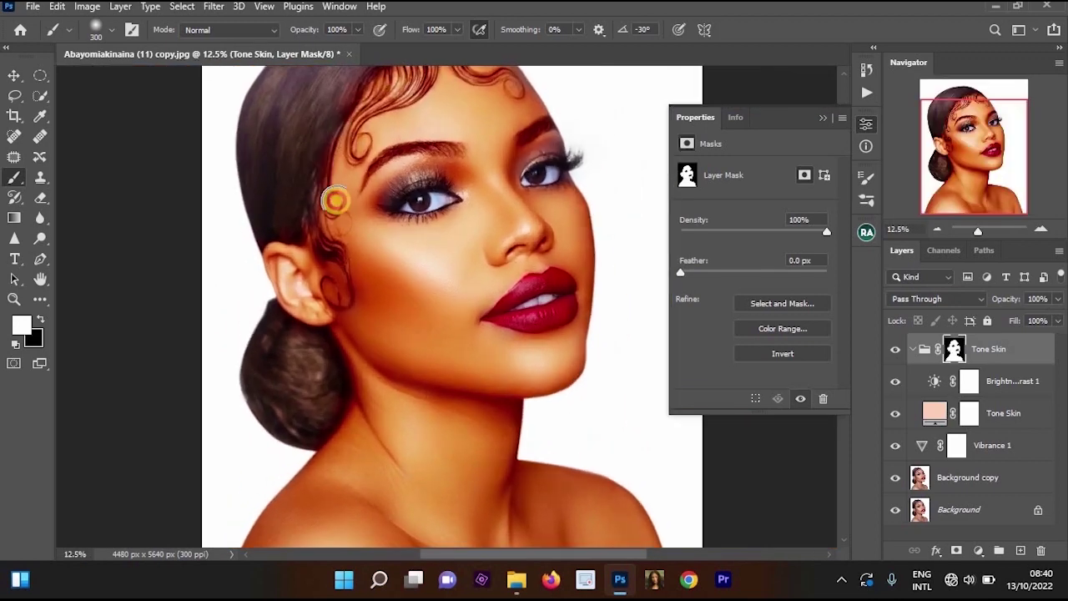
scroll(401, 123, up, 1)
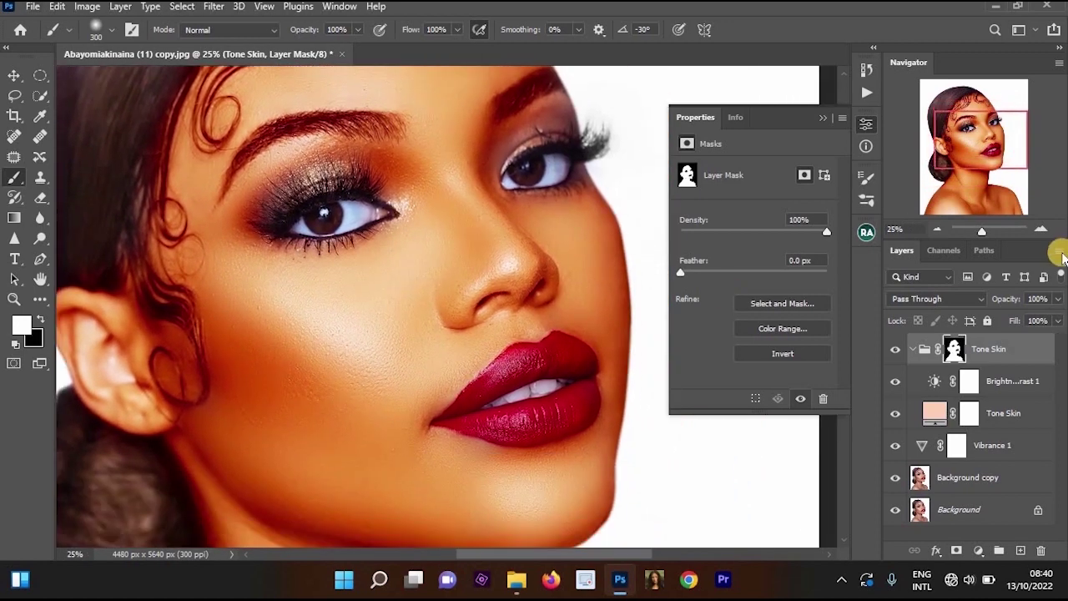
scroll(597, 347, down, 2)
scroll(579, 353, up, 1)
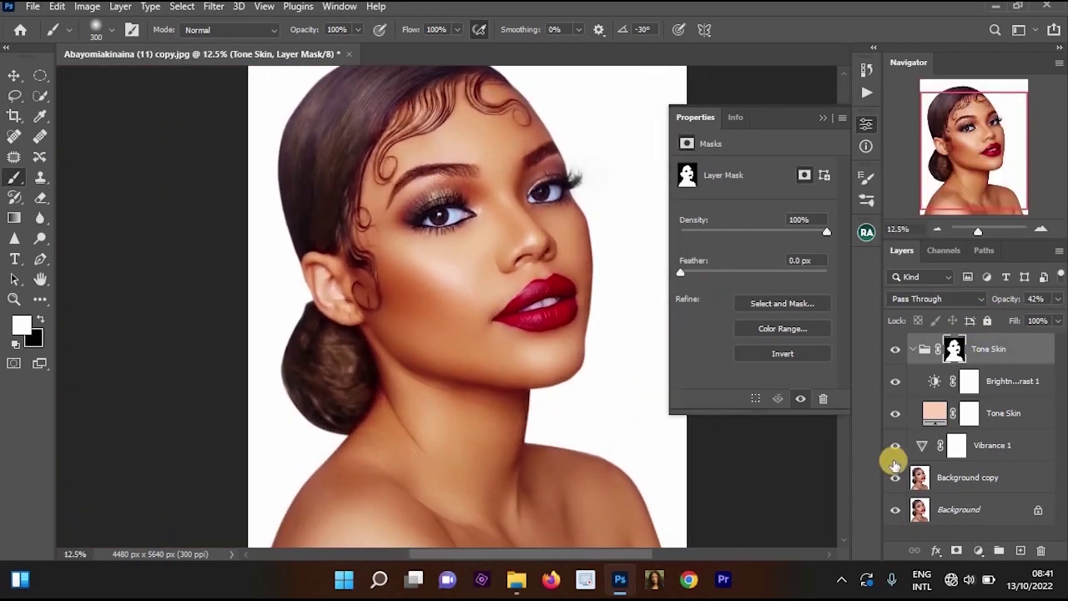
- Compare the face, neck and shoulders with the Tone Skin group hidden and shown
click(994, 407)
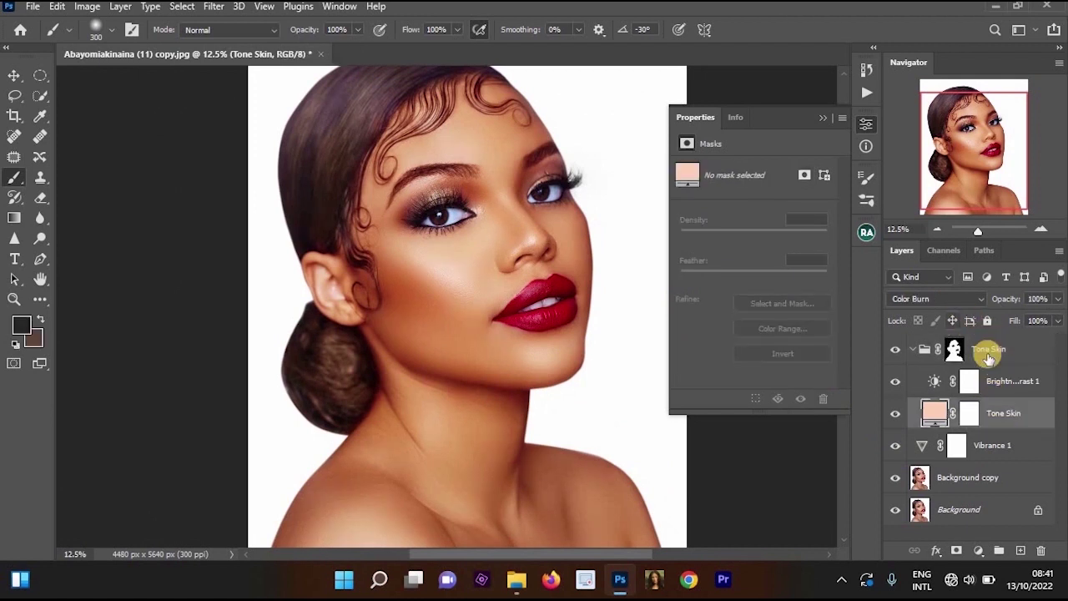
click(953, 349)
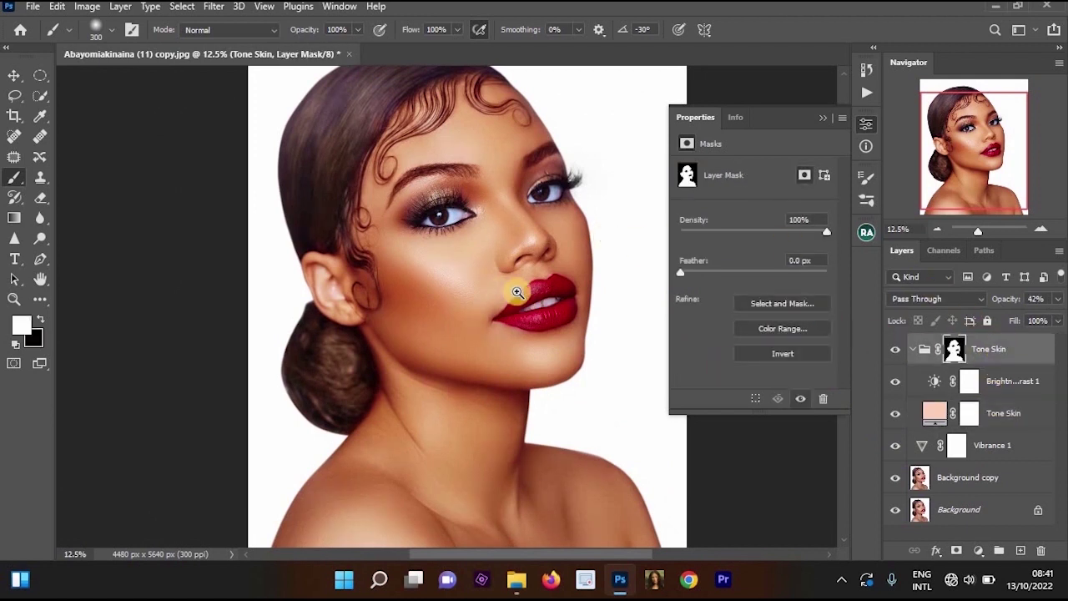
scroll(548, 296, up, 1)
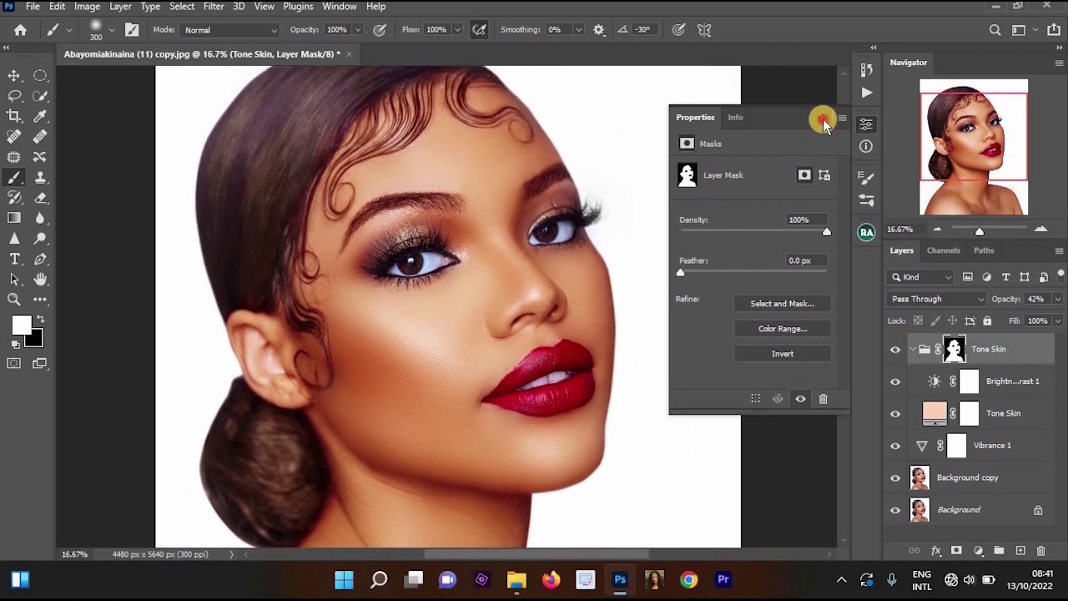
click(893, 351)
click(892, 350)
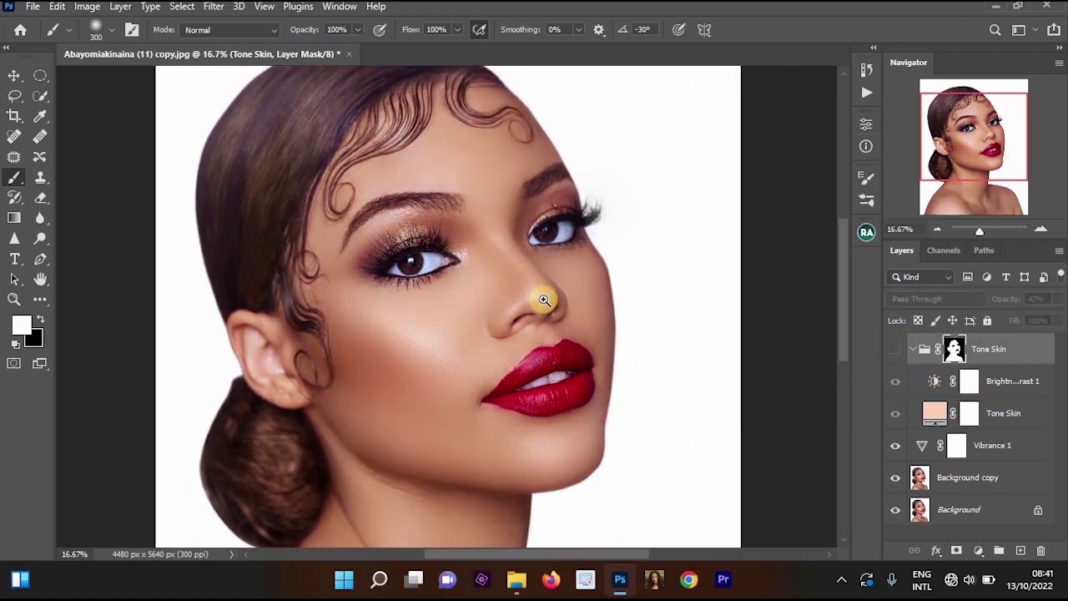
scroll(559, 397, down, 1)
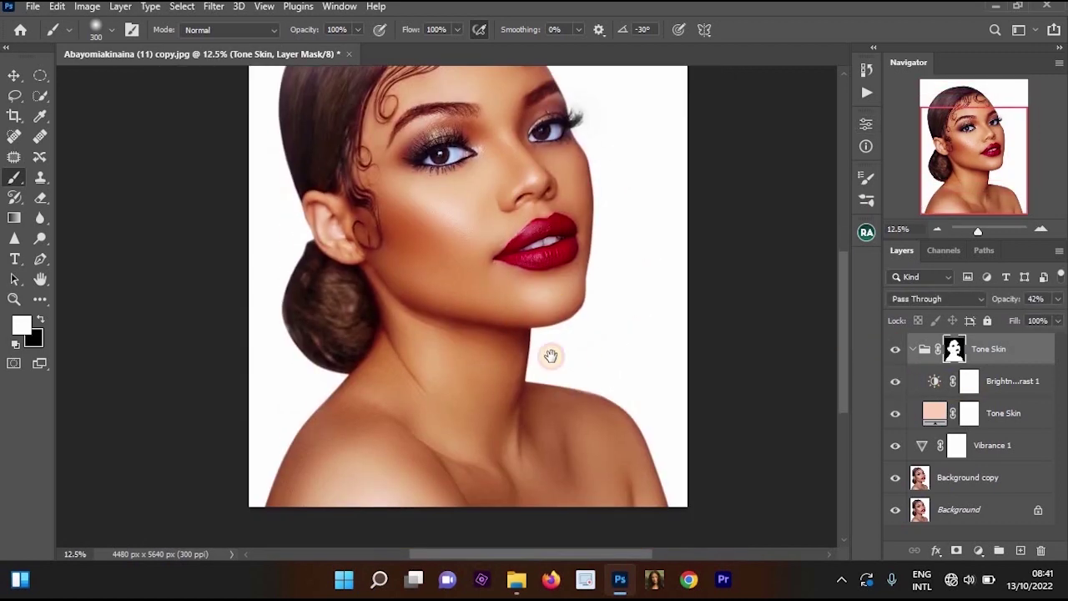
click(891, 350)
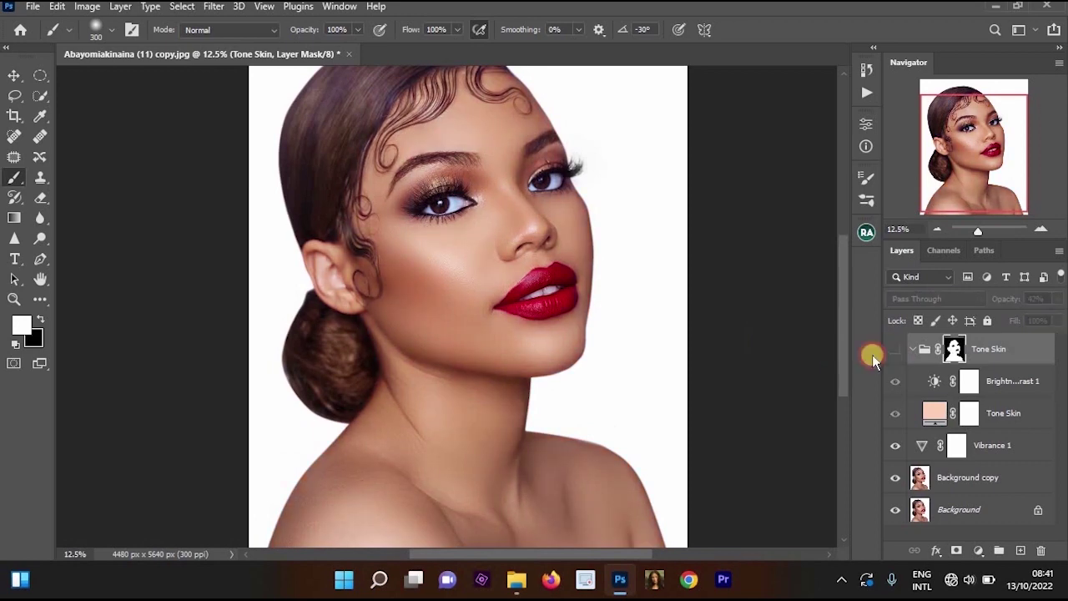
click(893, 351)
ctrl+click(632, 203)
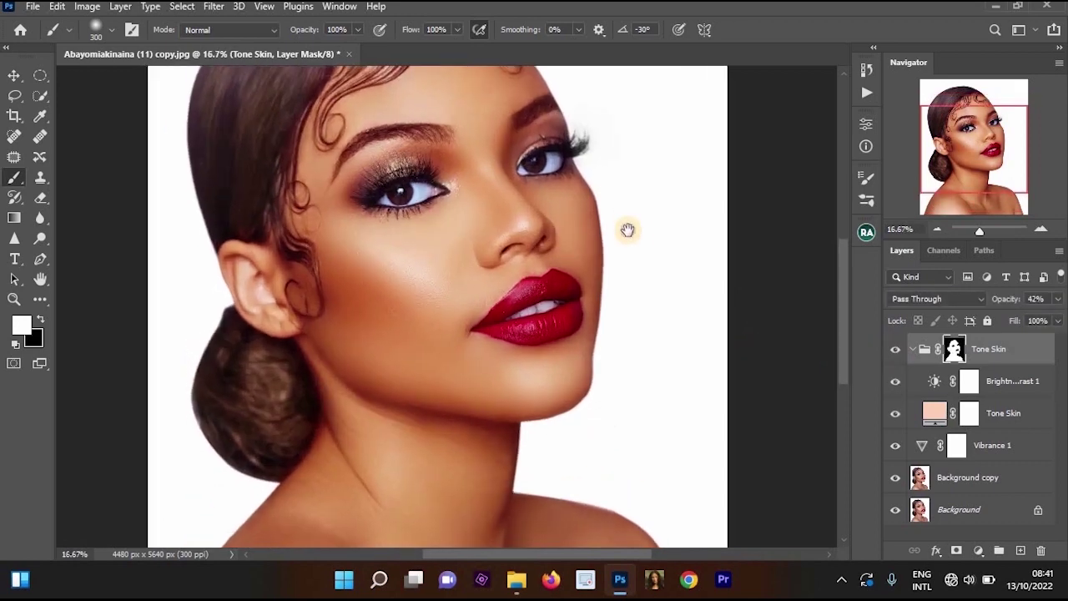
scroll(628, 230, down, 1)
- Set the Tone Skin fill layer's blend mode to Multiply and select the Tone Skin group
click(974, 411)
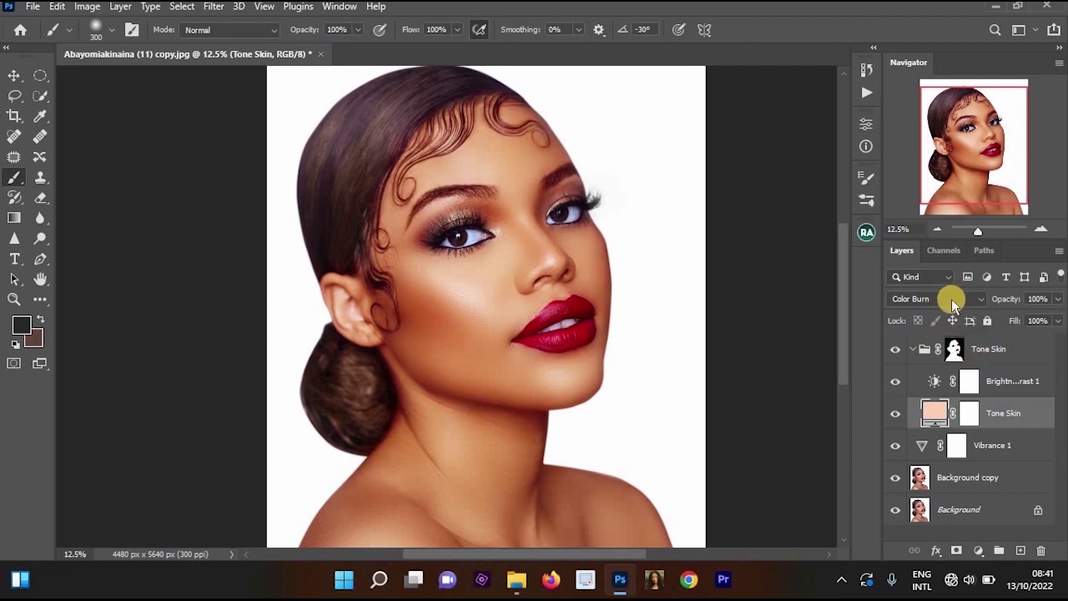
click(948, 294)
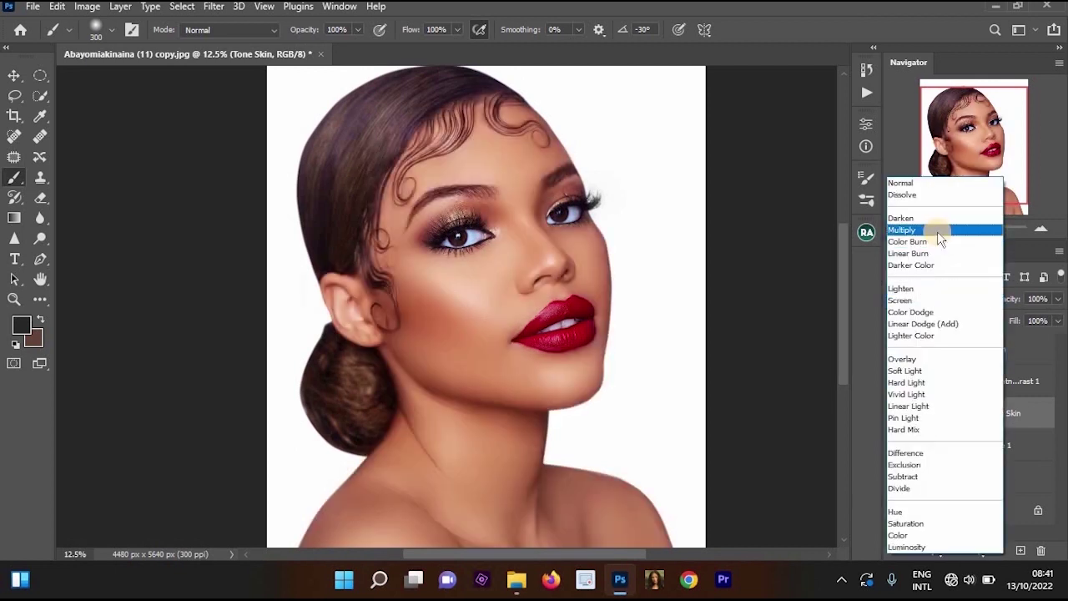
click(937, 231)
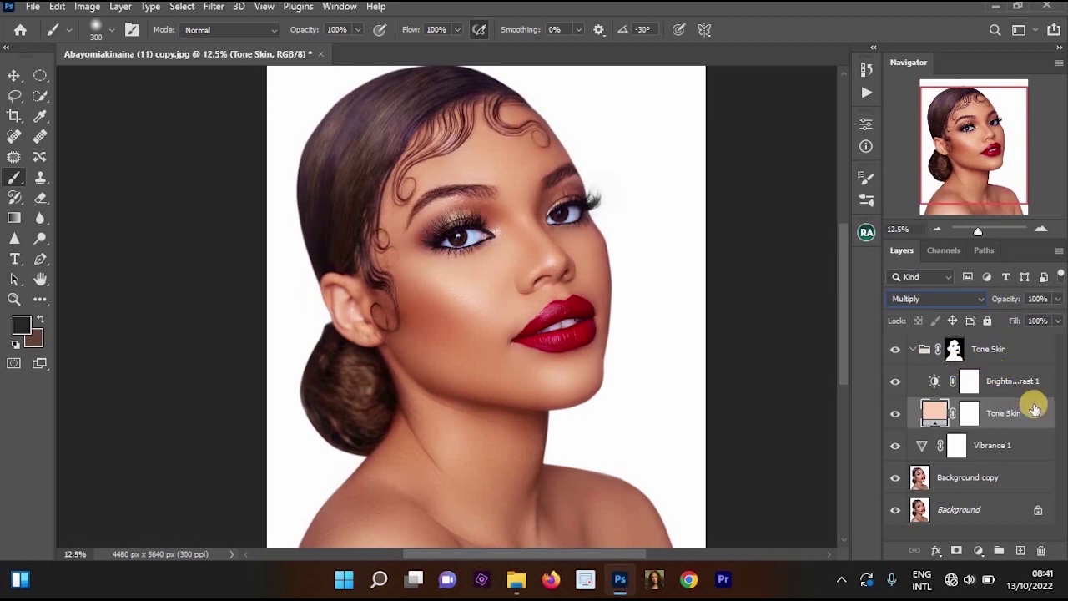
click(1021, 351)
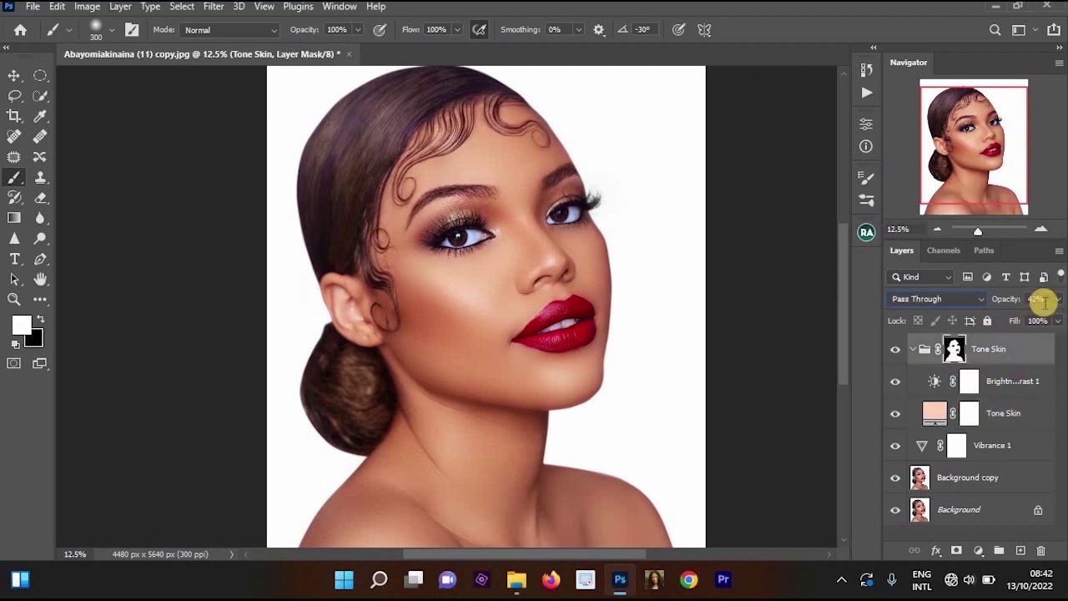
- Raise the Tone Skin group's opacity to 95%
click(1047, 308)
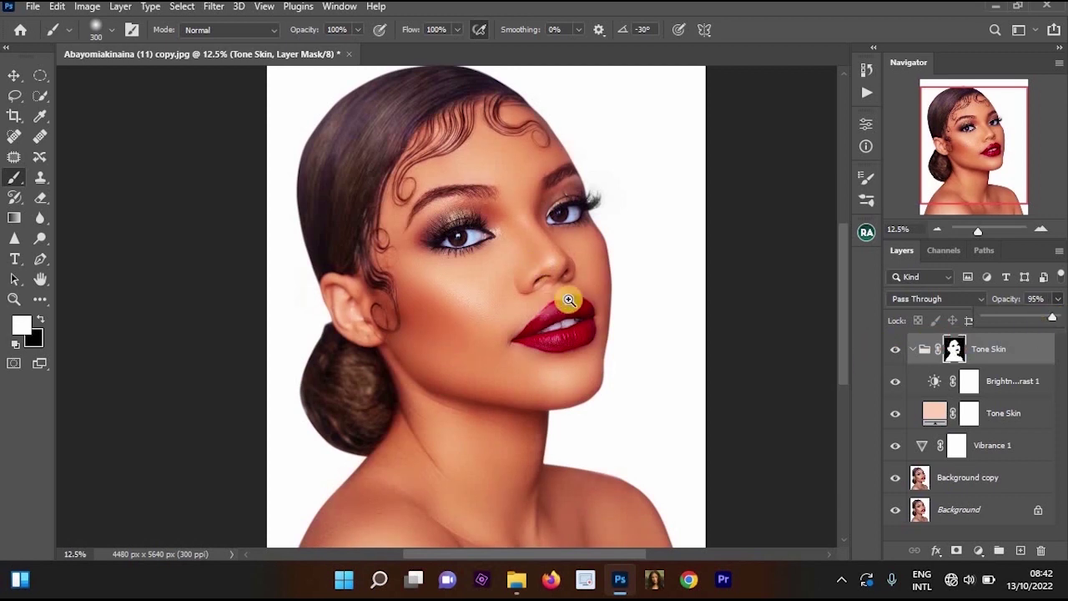
- Examine the face, neck and shoulders up close with the Tone Skin group hidden and shown
key(ctrl+plus)
click(893, 349)
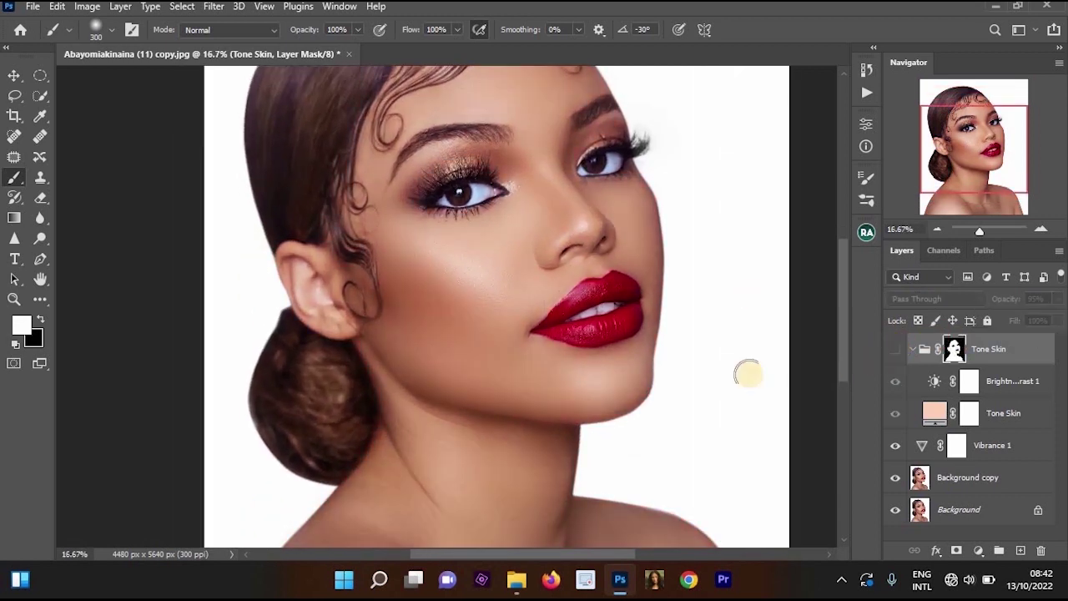
scroll(559, 338, up, 1)
drag(568, 340, 561, 140)
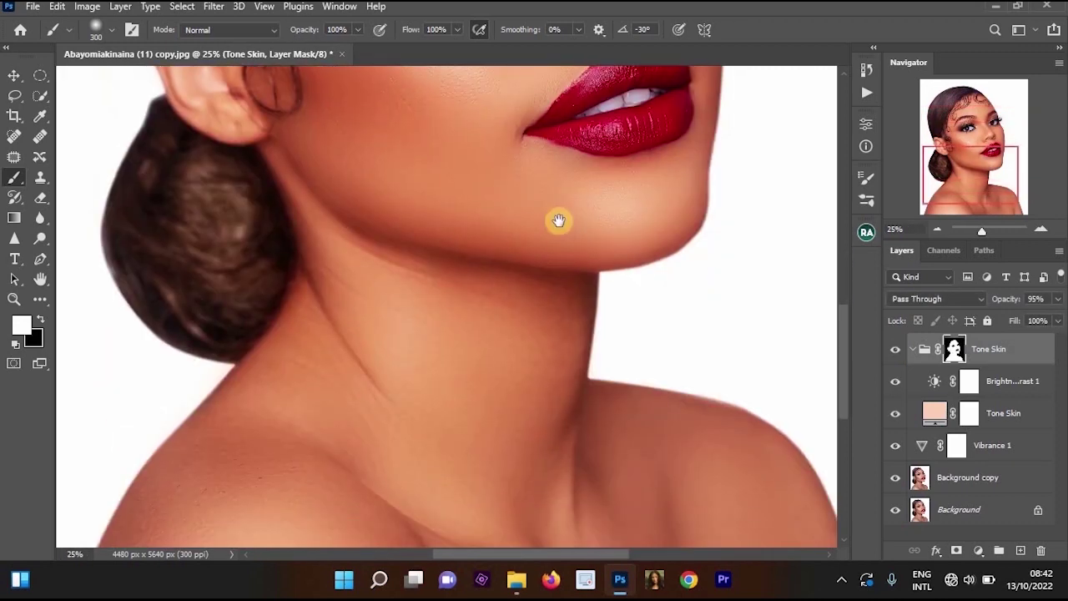
drag(560, 505, 558, 344)
drag(552, 182, 548, 408)
drag(557, 208, 548, 430)
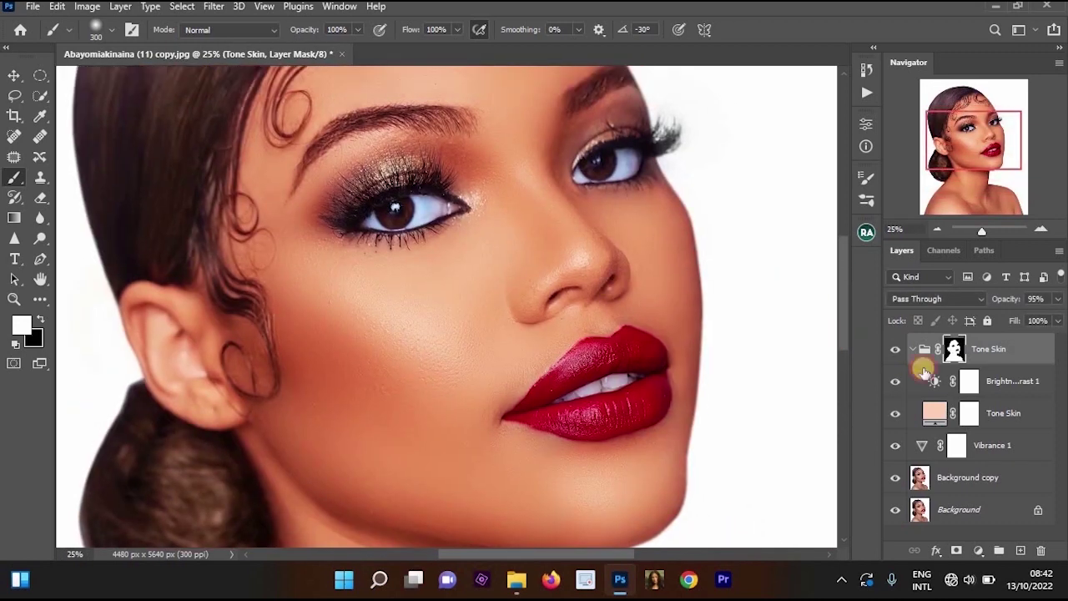
key(ctrl+plus)
click(894, 349)
click(894, 349)
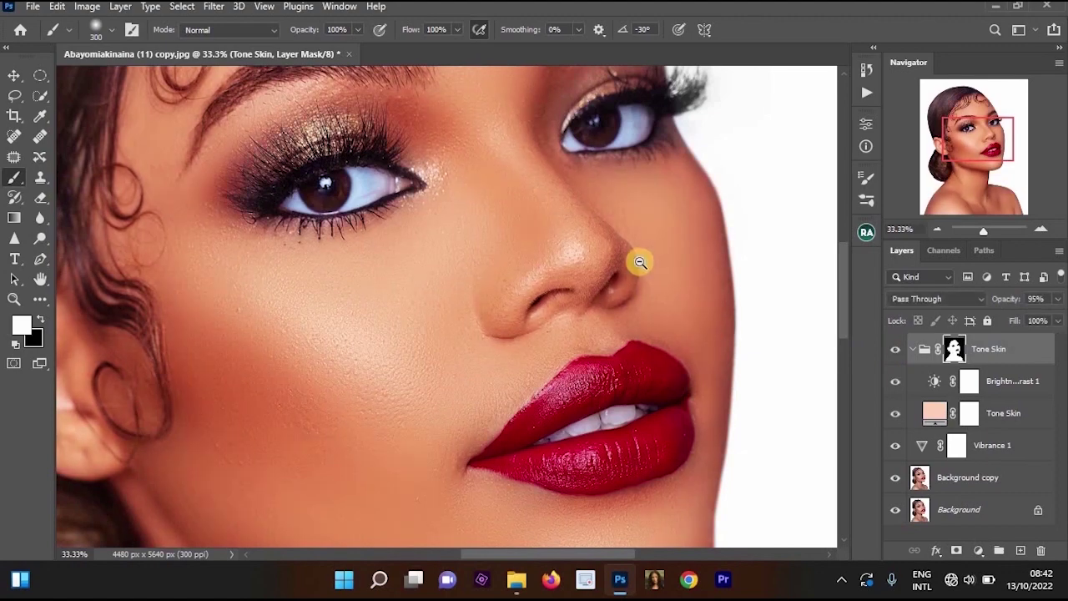
alt+click(639, 261)
alt+click(639, 262)
alt+click(639, 262)
drag(615, 303, 577, 291)
scroll(601, 242, up, 4)
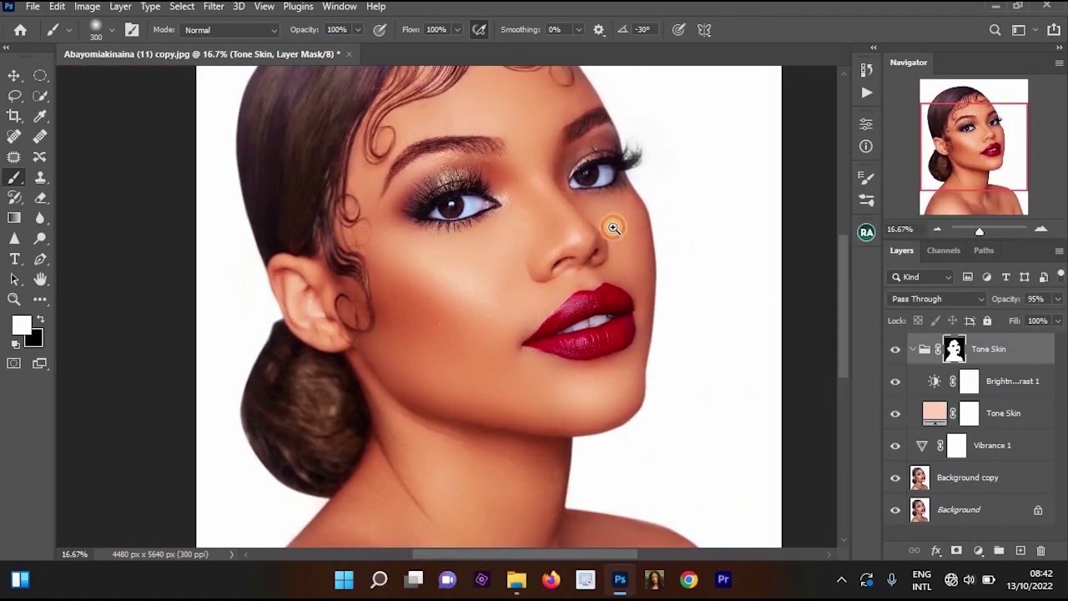
- Set the opacity of the peach Tone Skin fill layer to 66%, inspect the face and keep its blend mode at Multiply
scroll(606, 215, down, 1)
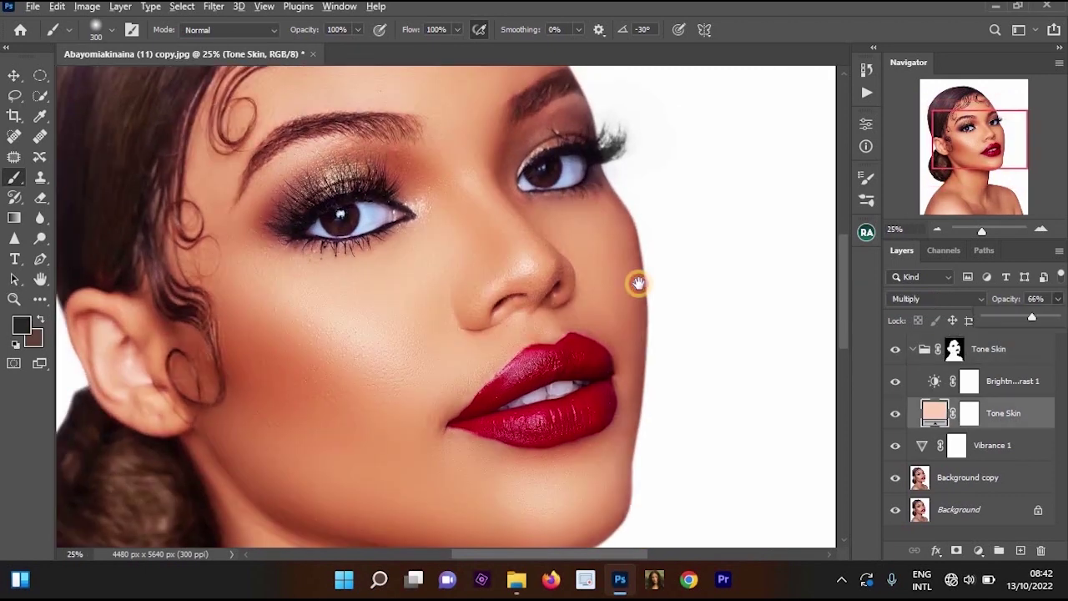
scroll(605, 248, down, 1)
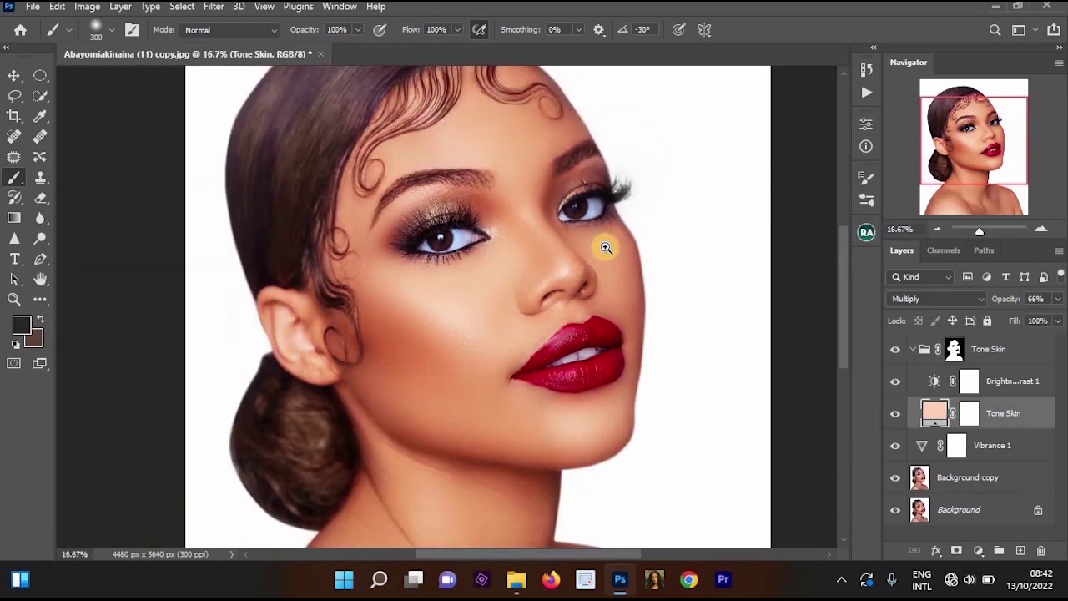
scroll(598, 308, up, 1)
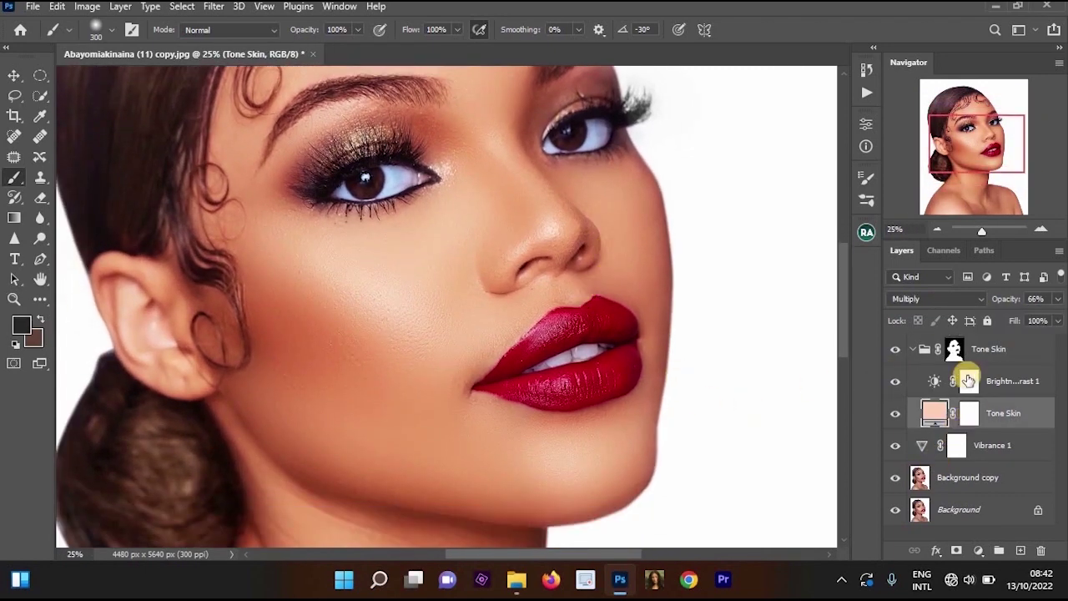
click(939, 299)
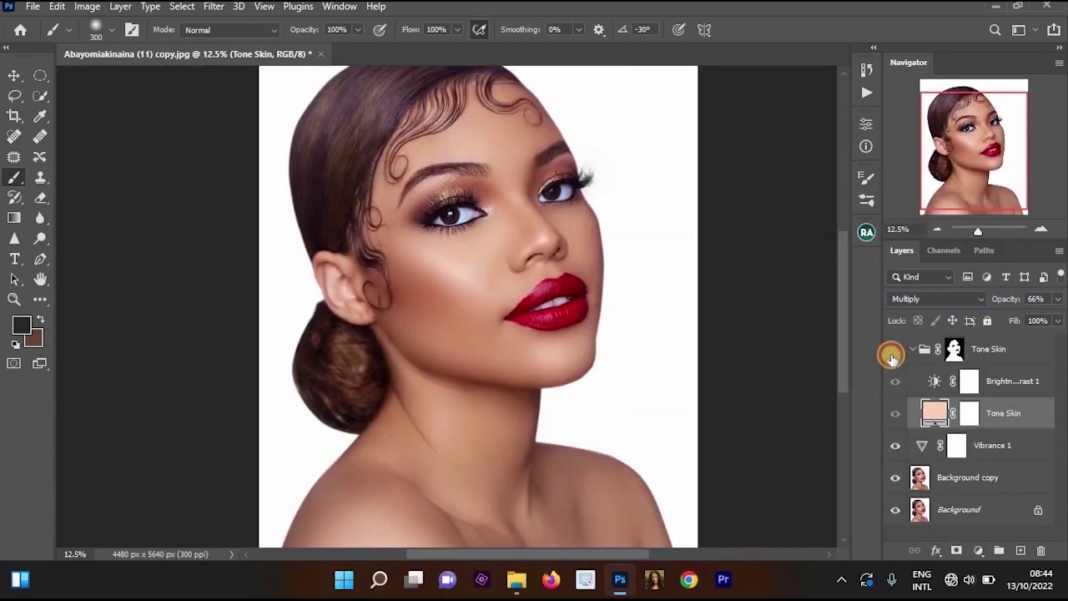
- Compare the whole portrait with the Tone Skin group hidden and shown
click(893, 350)
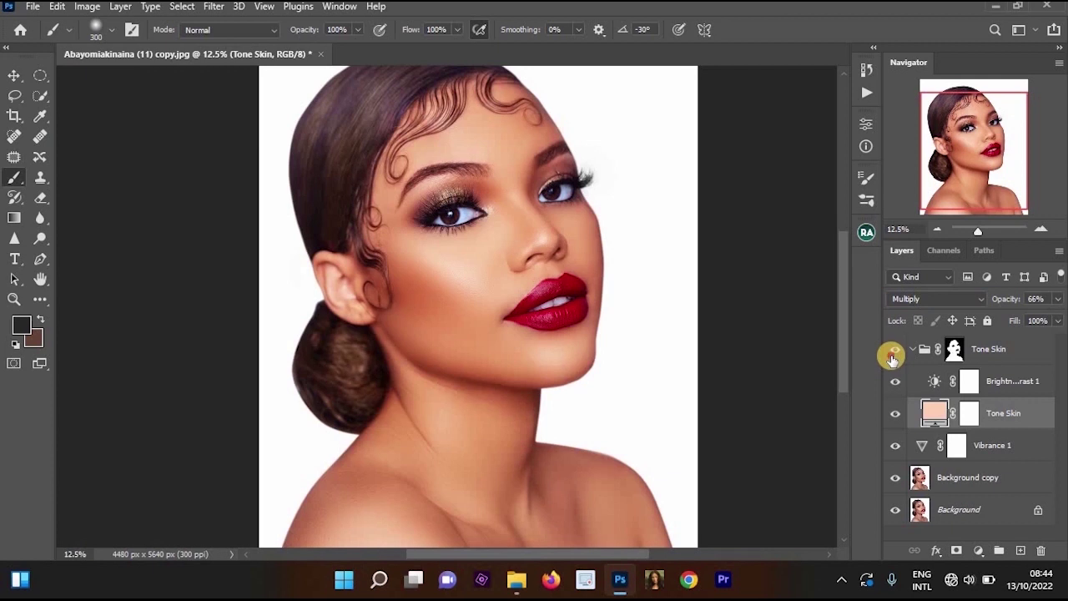
click(893, 350)
click(893, 350)
click(893, 351)
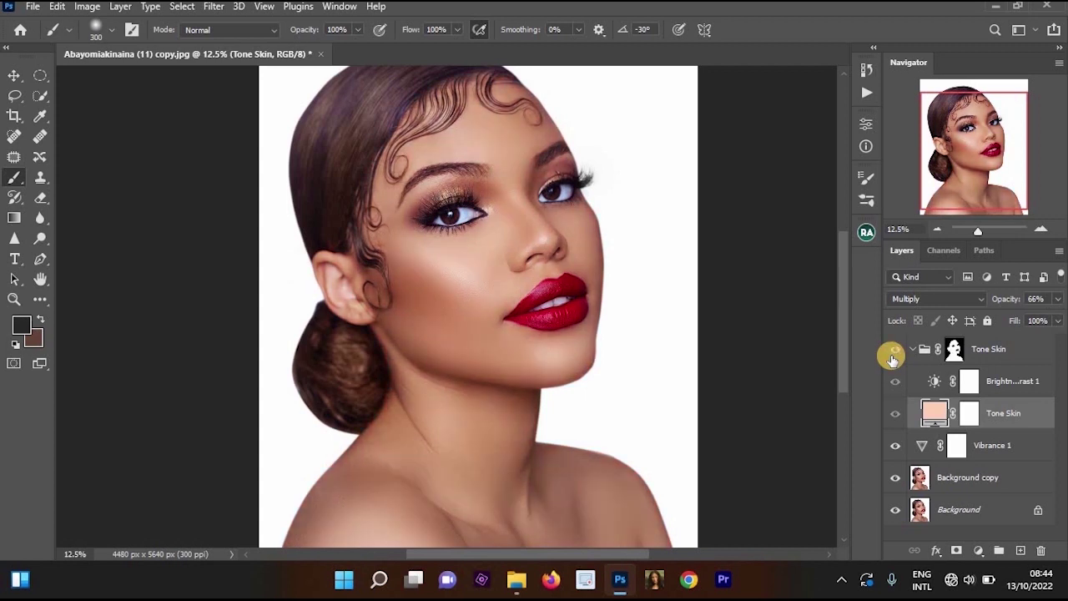
click(893, 350)
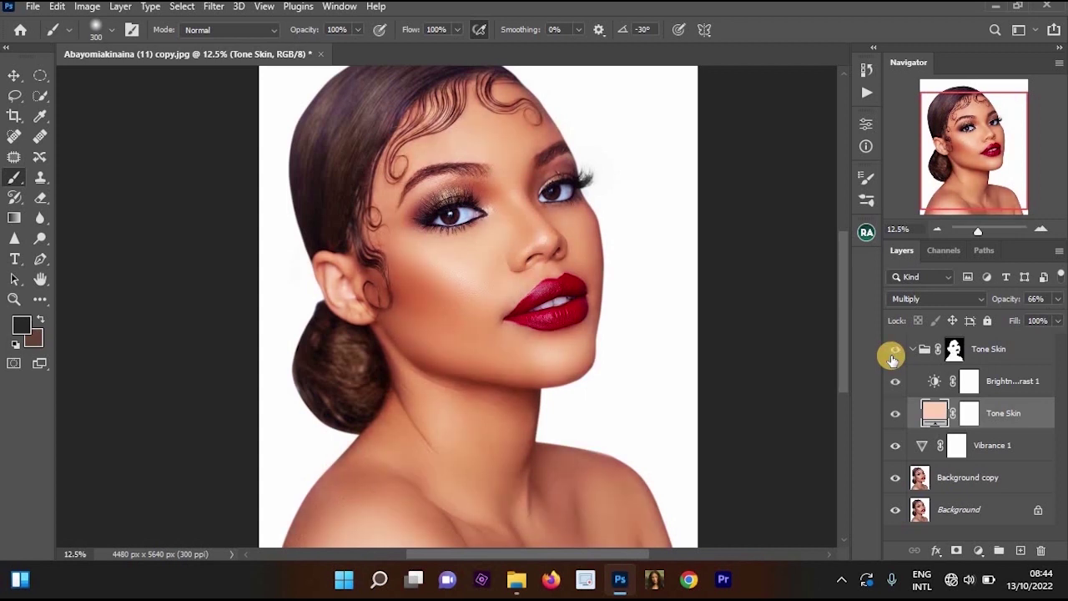